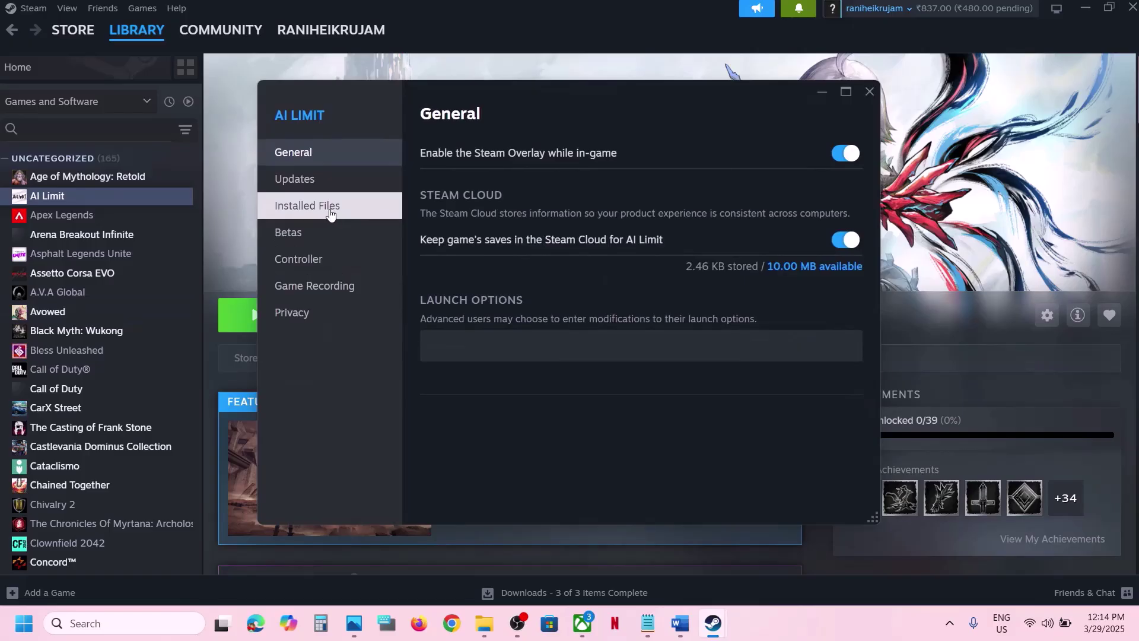
Step: Verify the integrity of AI Limit's installed game files
click(334, 217)
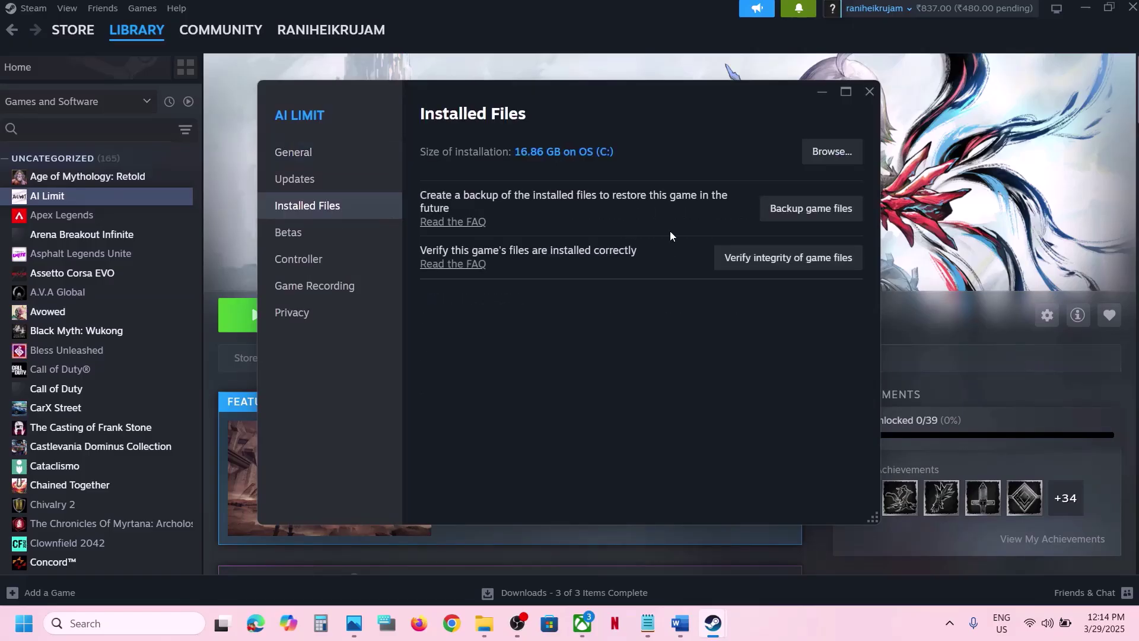
click(775, 260)
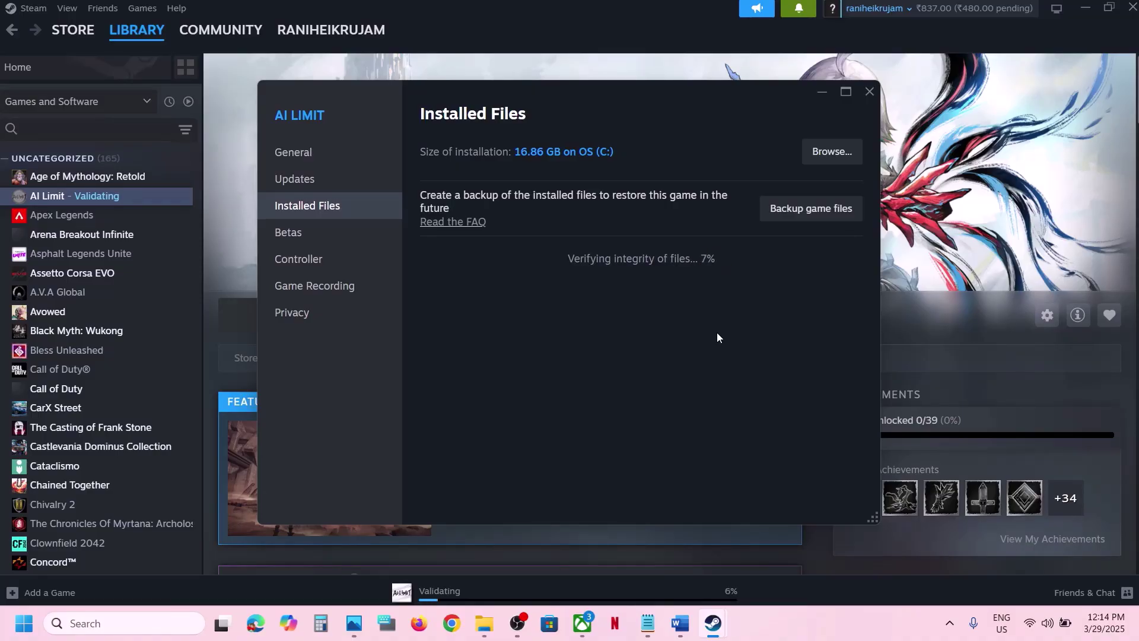
Step: Switch to the Word document and review steps 1 and 2 on verifying game files and using DirectX launch options
click(680, 623)
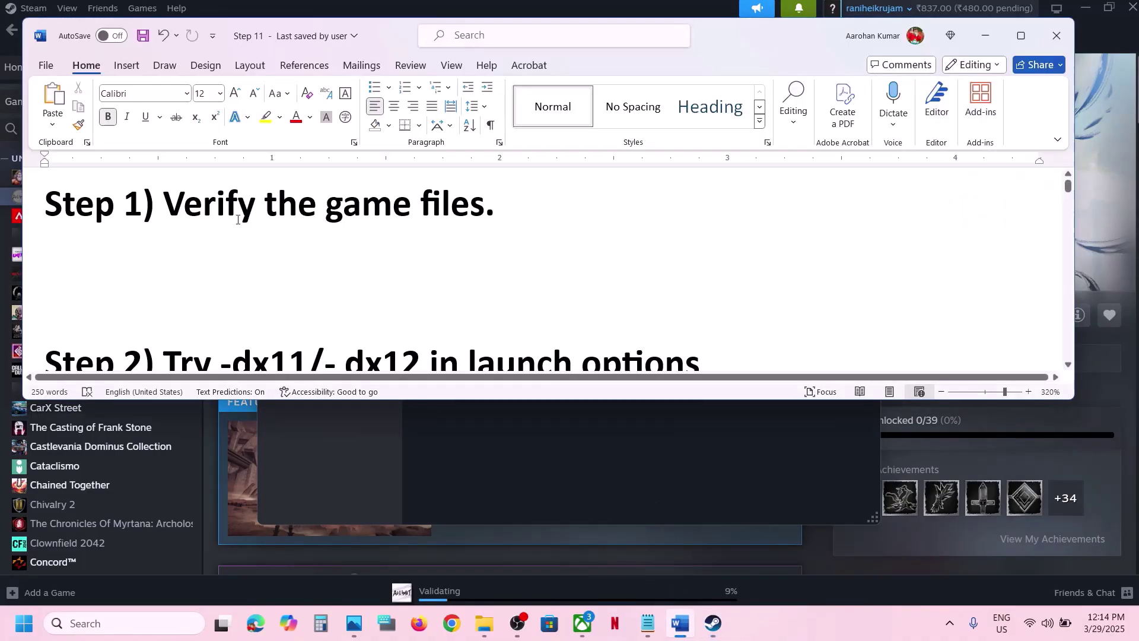
drag(171, 205, 502, 240)
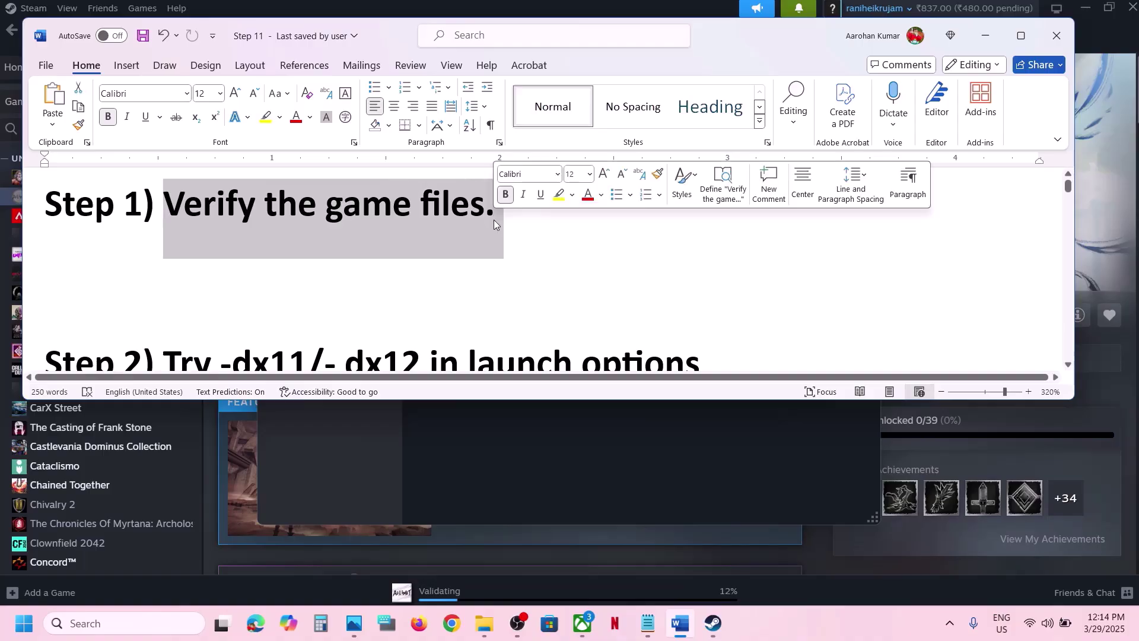
scroll(463, 263, down, 2)
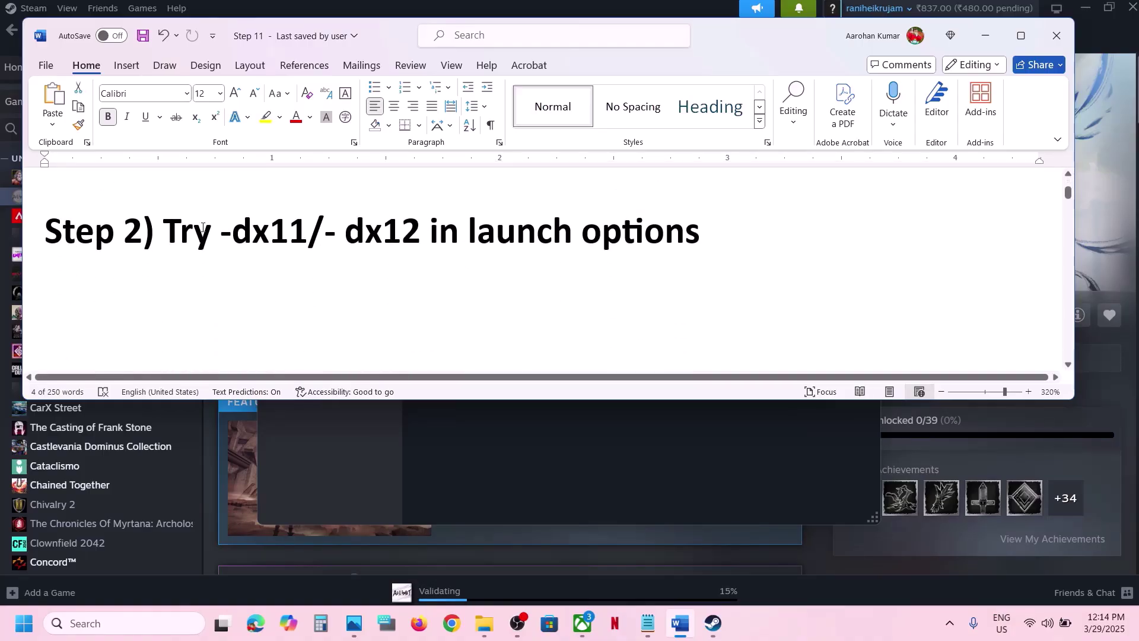
drag(202, 227, 701, 232)
click(1102, 225)
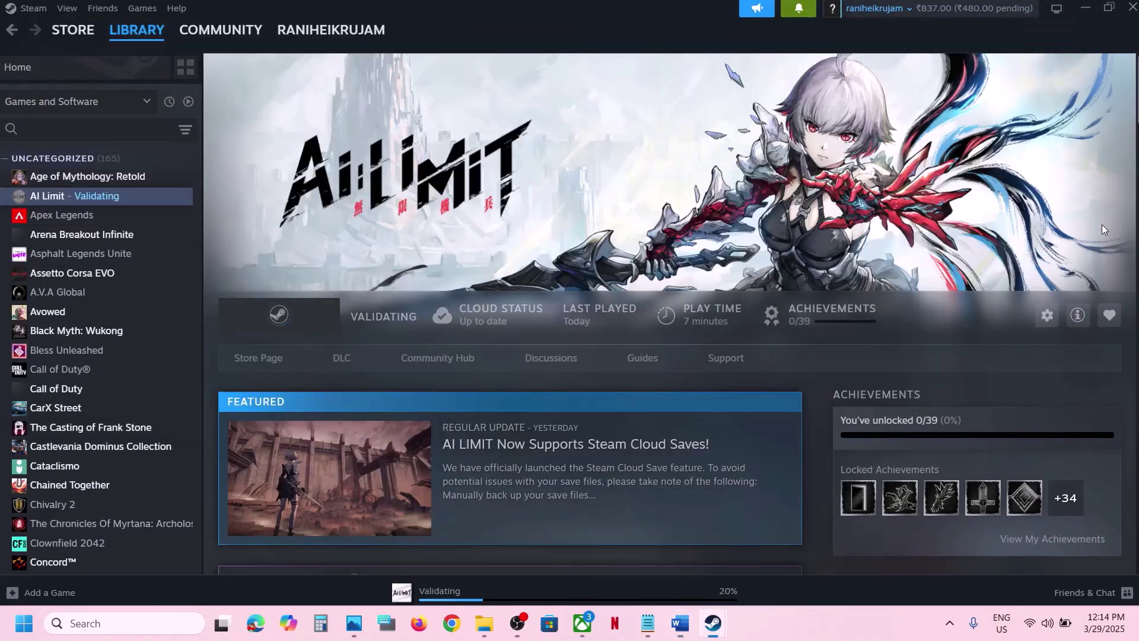
Step: Set AI Limit's launch options to -dx11 in the game's properties and close them
right_click(121, 201)
click(170, 292)
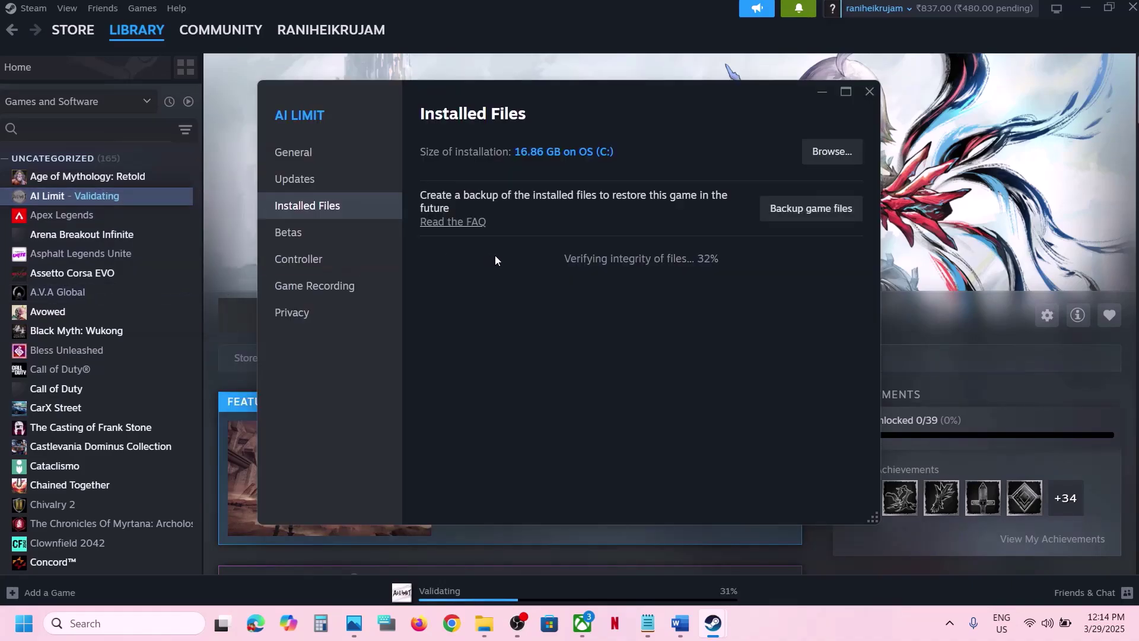
click(313, 160)
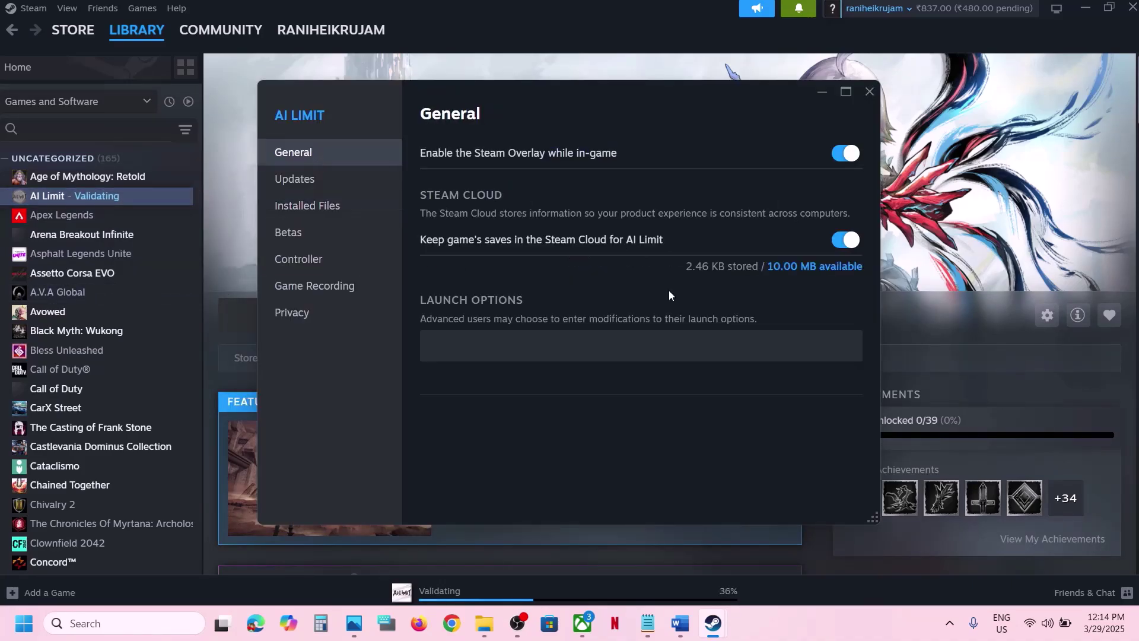
click(486, 341)
text(-)
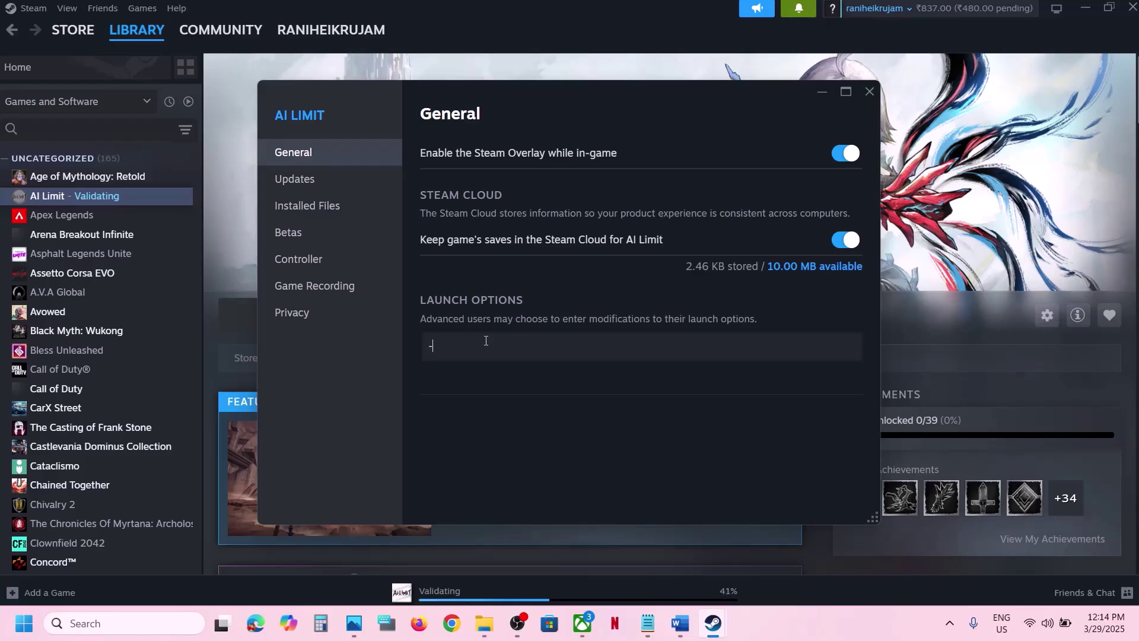
text(dx11)
click(604, 415)
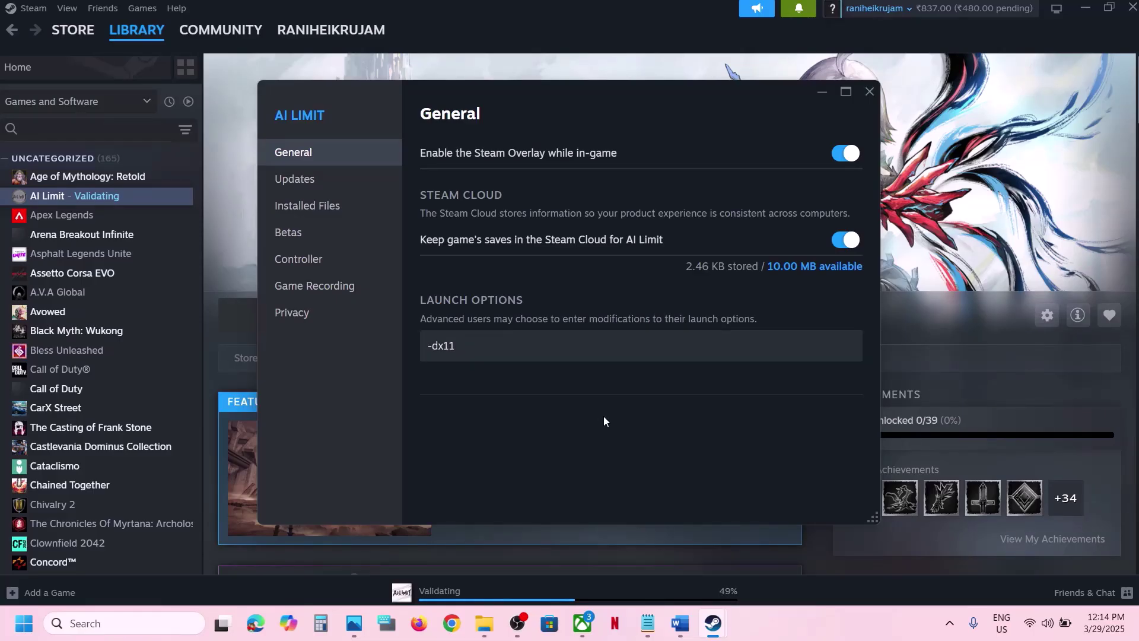
click(868, 92)
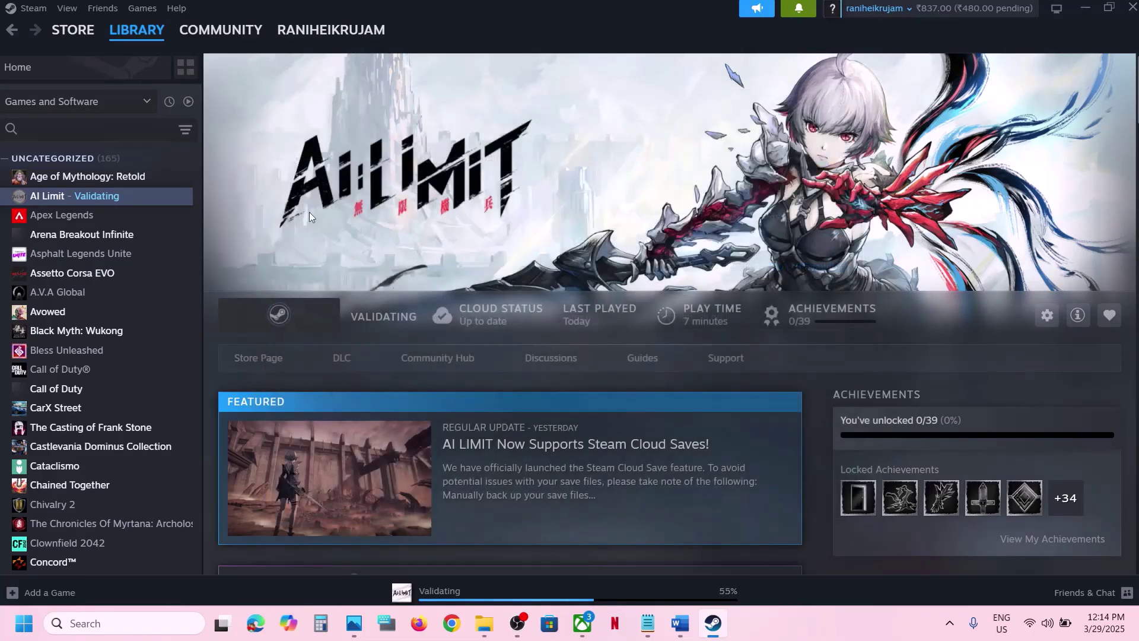
Step: Reopen AI Limit's properties and replace the launch option with -dx12
right_click(100, 195)
click(143, 285)
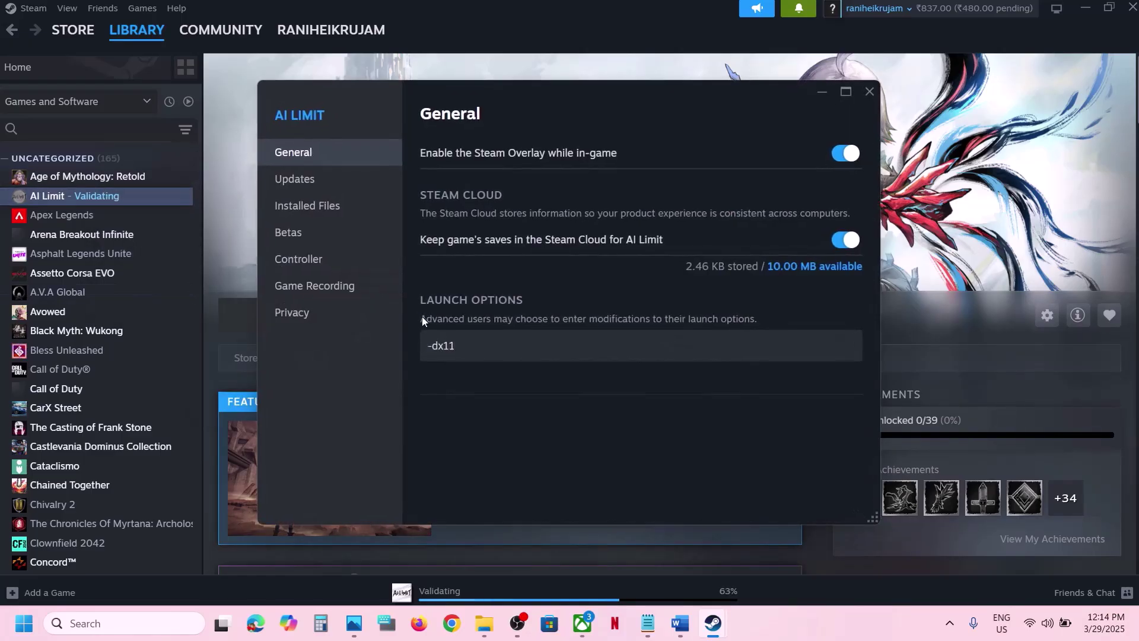
drag(458, 346, 421, 355)
text(-dx12)
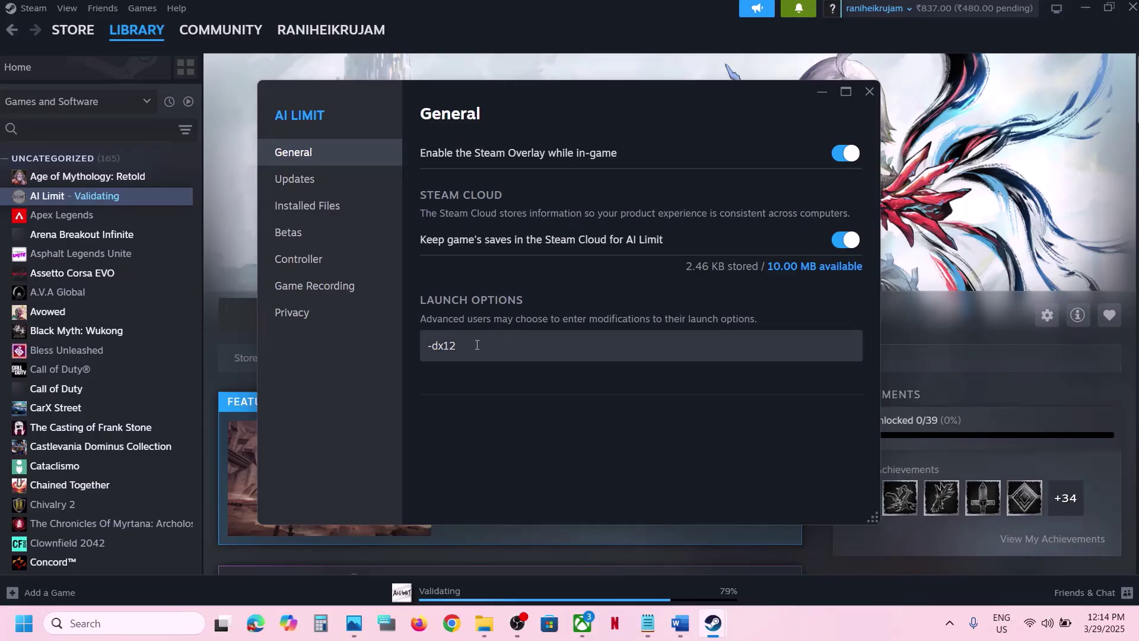
Step: Clear AI Limit's launch options and close the game's properties
drag(476, 346, 375, 344)
key(BackSpace)
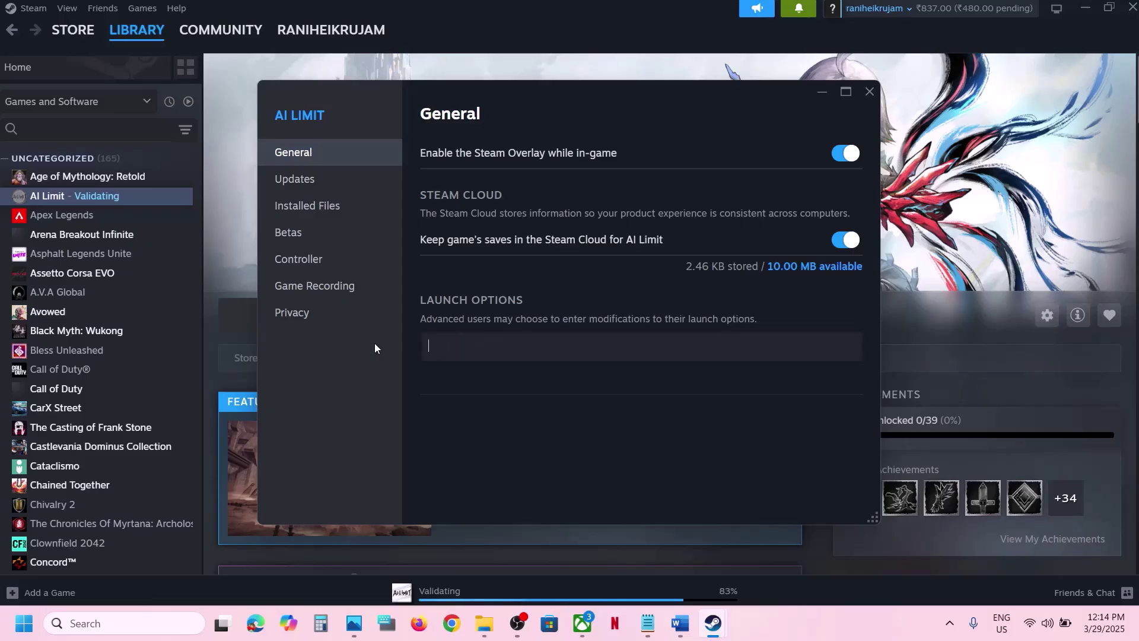
click(571, 414)
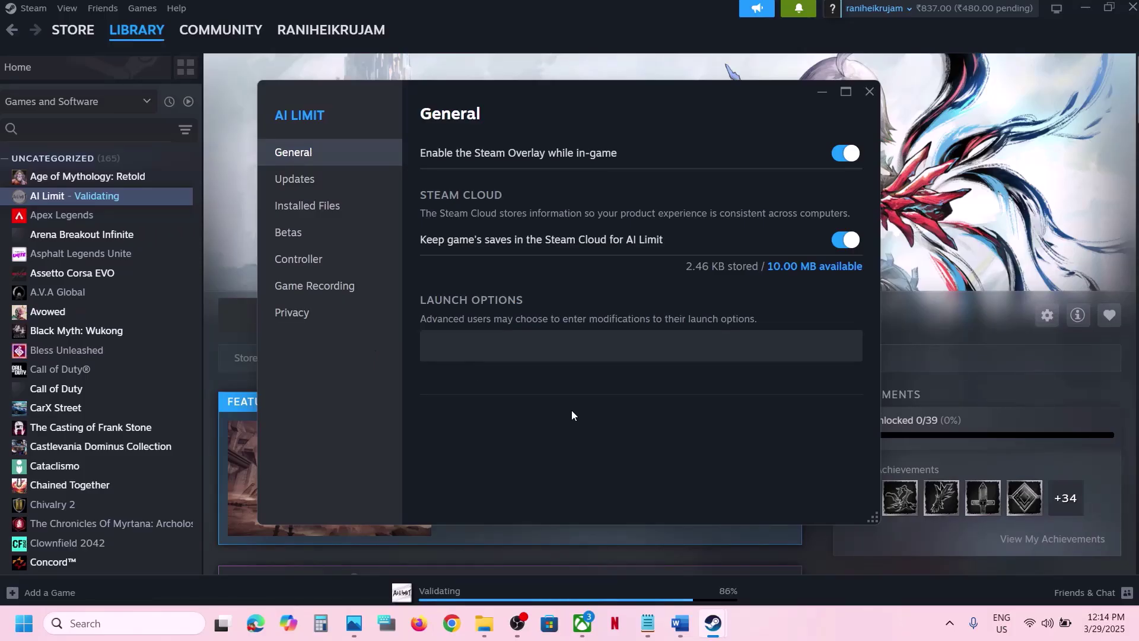
click(864, 99)
Step: Switch to the Word document, maximize it and review step 3 on clean graphics driver installation with its NVIDIA and AMD links
click(681, 628)
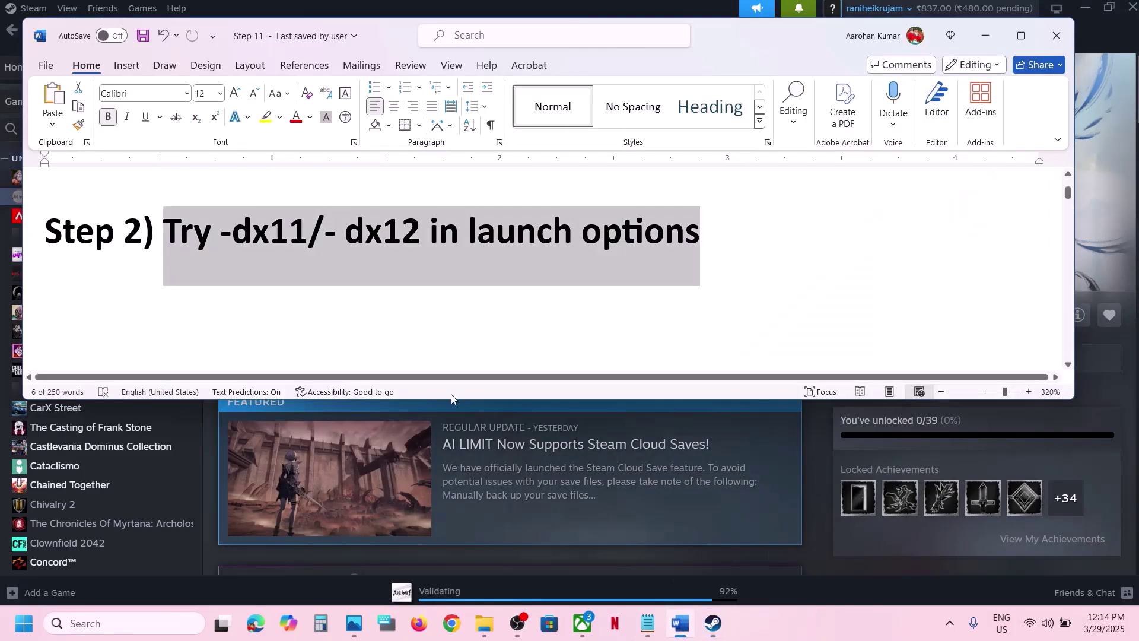
scroll(414, 323, down, 5)
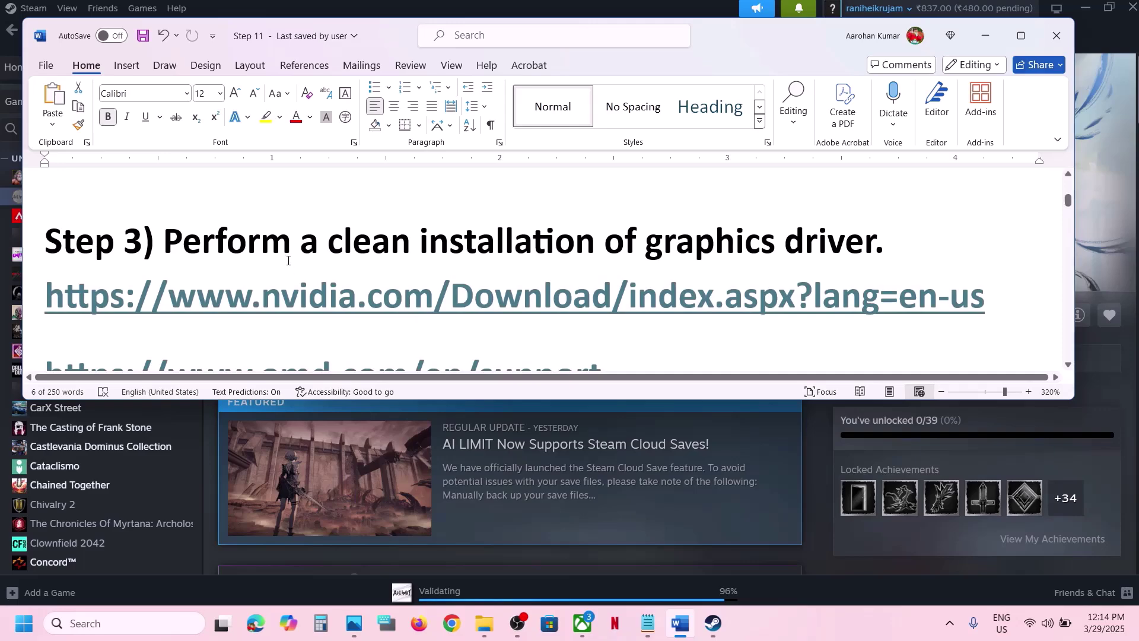
click(1021, 35)
scroll(531, 289, up, 3)
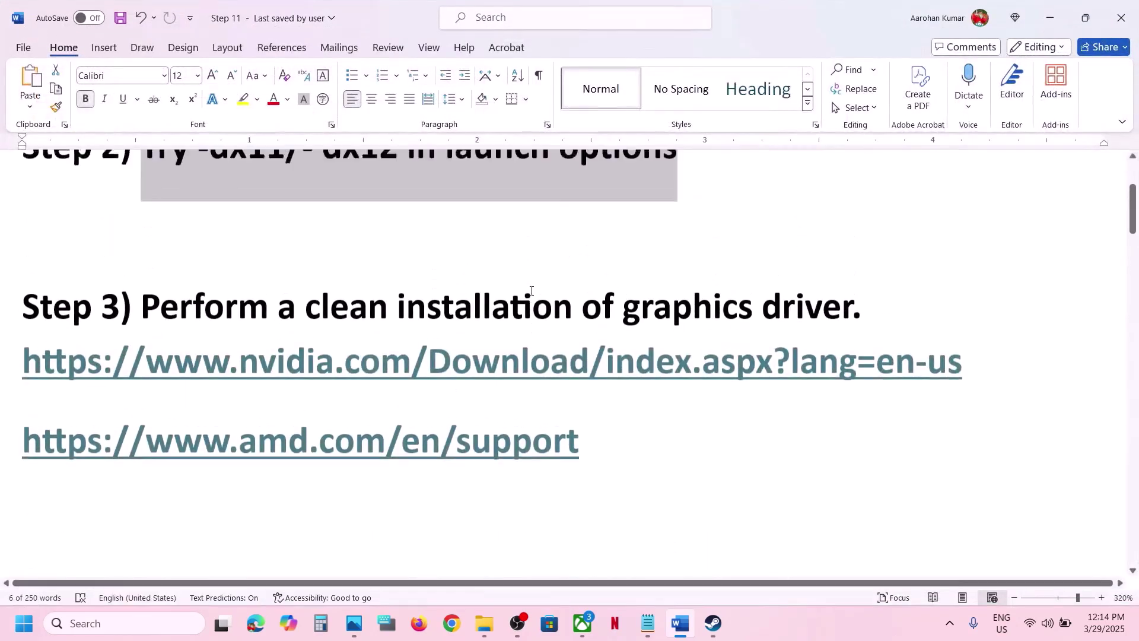
drag(165, 369, 656, 383)
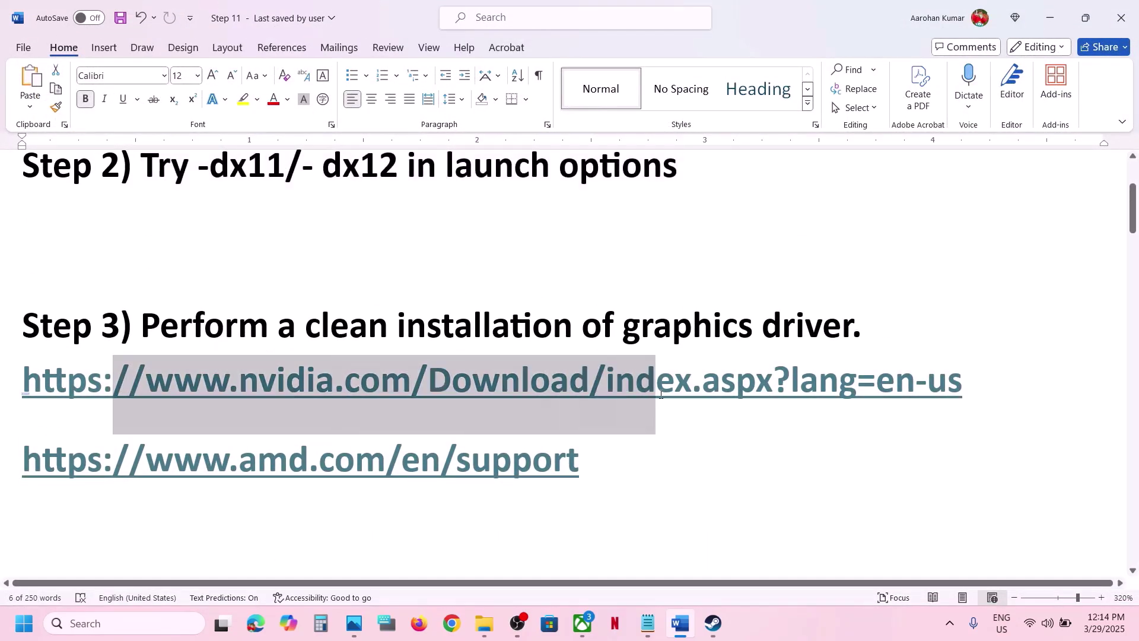
triple_click(228, 457)
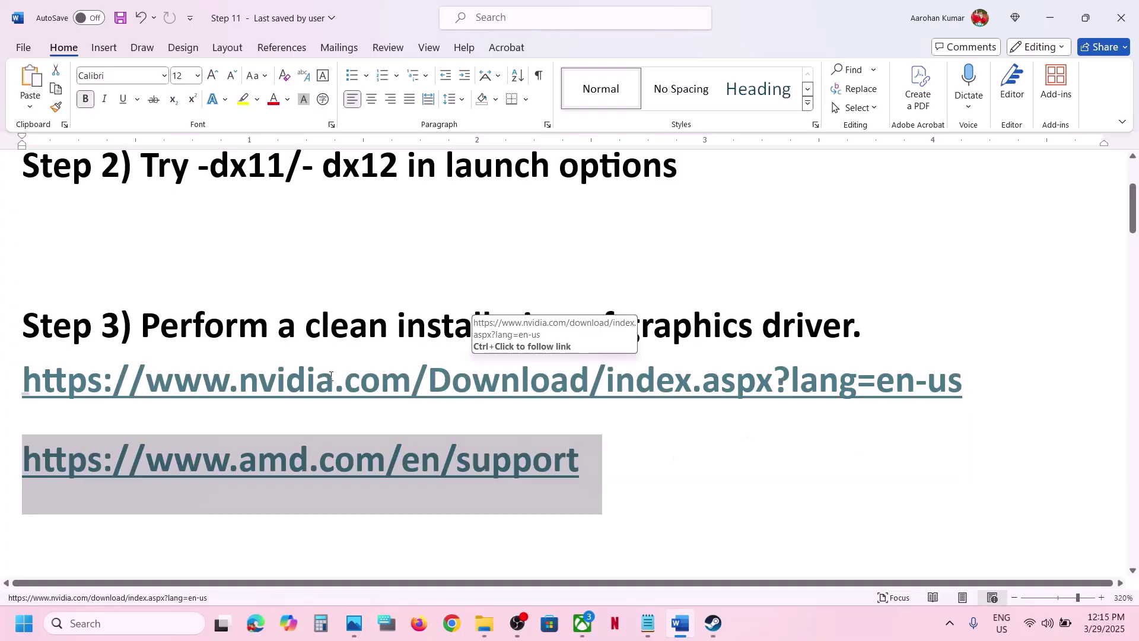
drag(334, 379, 674, 409)
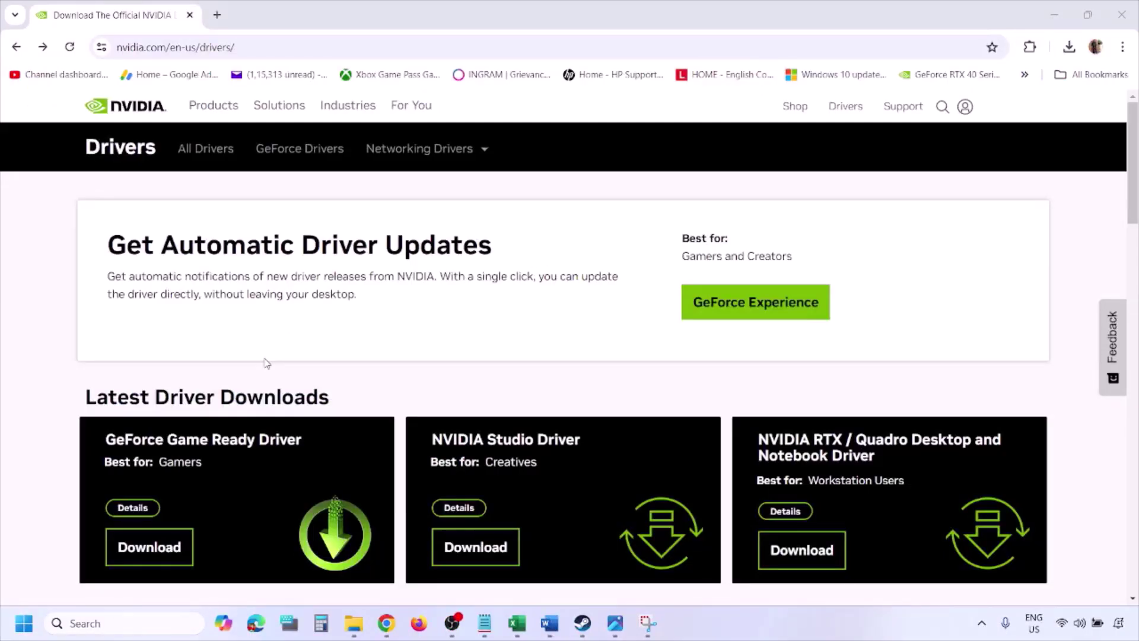
Step: On NVIDIA's drivers page in Chrome, search for GeForce RTX 3050 Laptop GPU drivers for Windows 11 in English (US)
scroll(266, 363, down, 9)
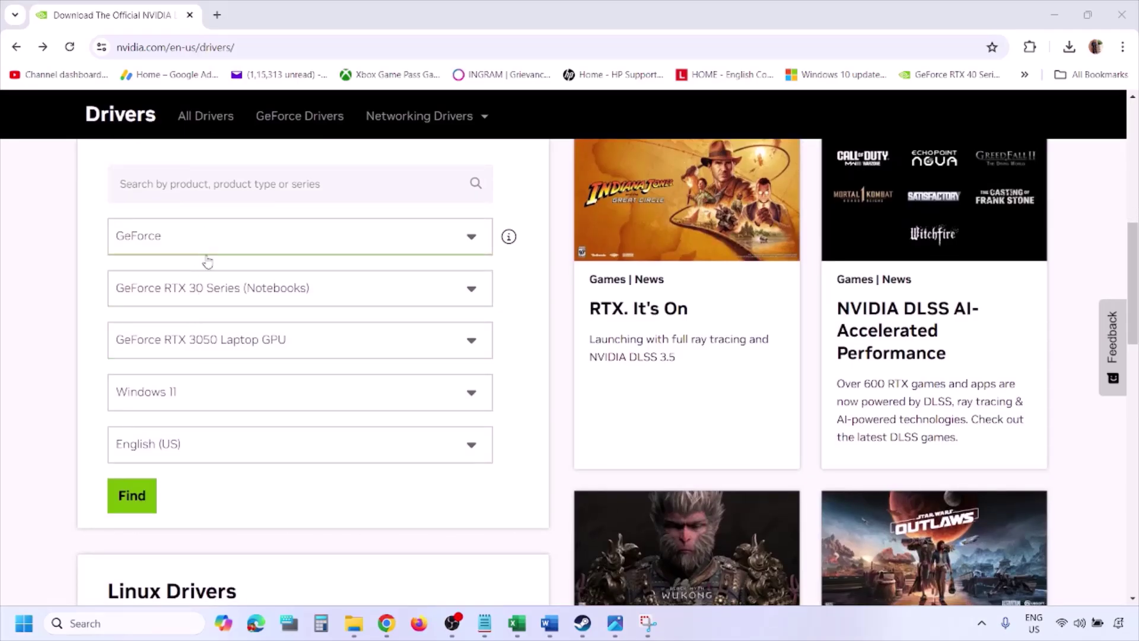
click(187, 395)
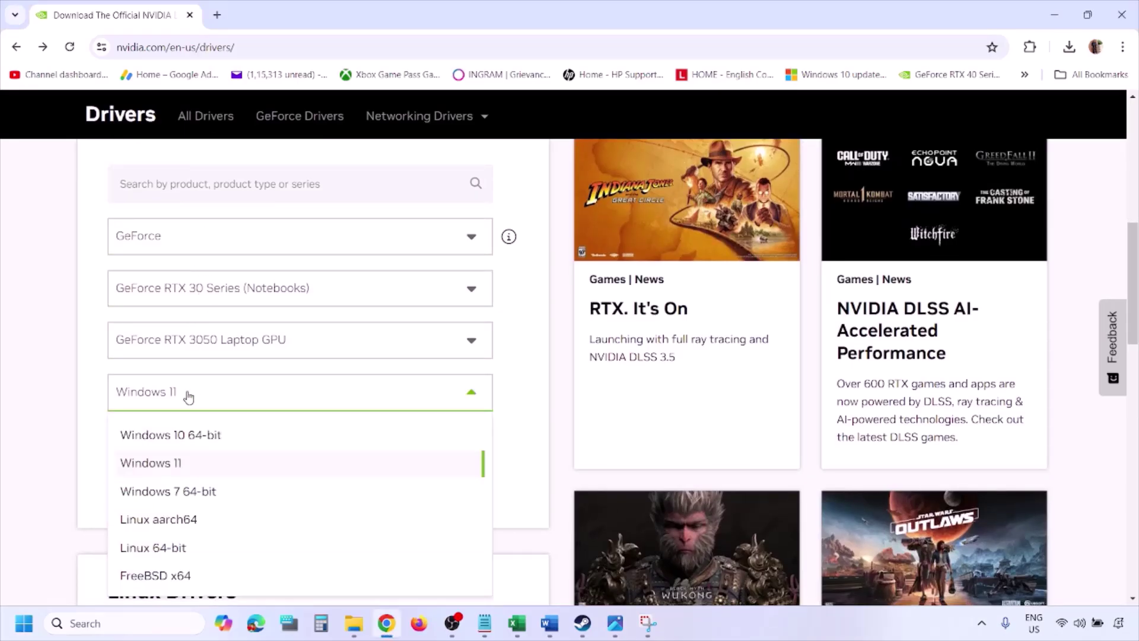
click(169, 464)
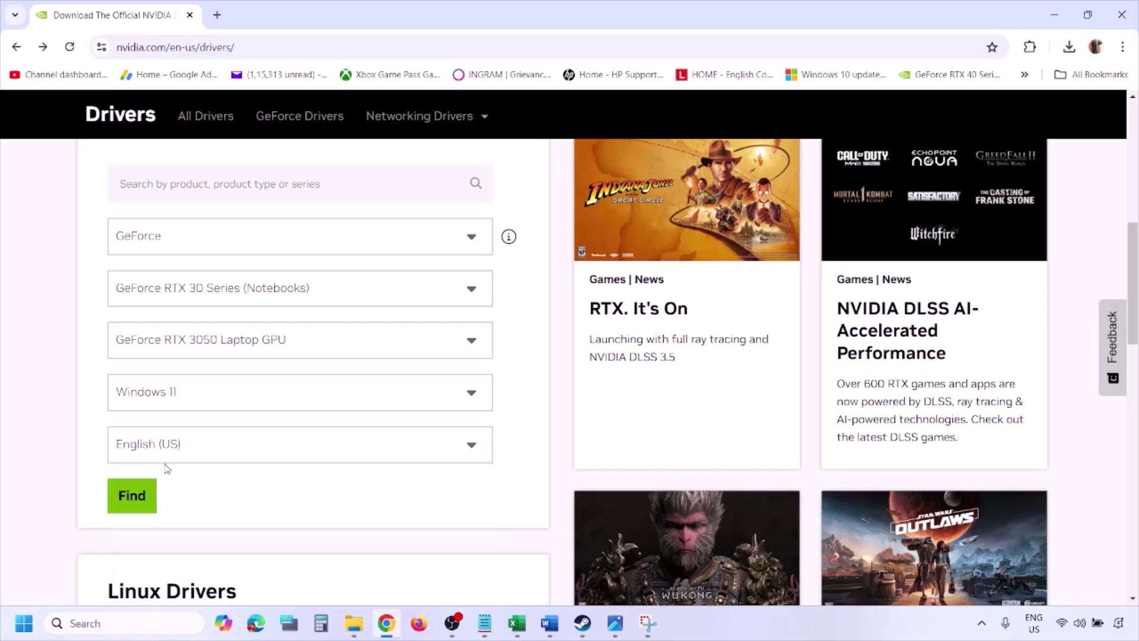
click(132, 497)
Step: Switch to Photos and review images 1.png to 5.png covering the Game Ready Driver download and custom clean installation
click(614, 623)
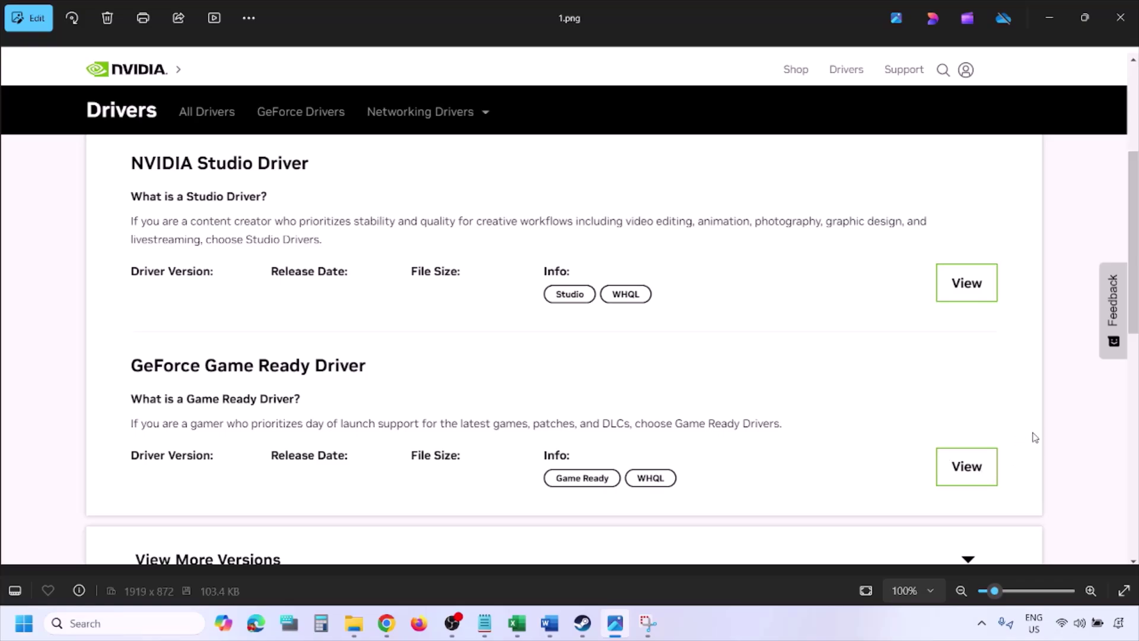
key(Right)
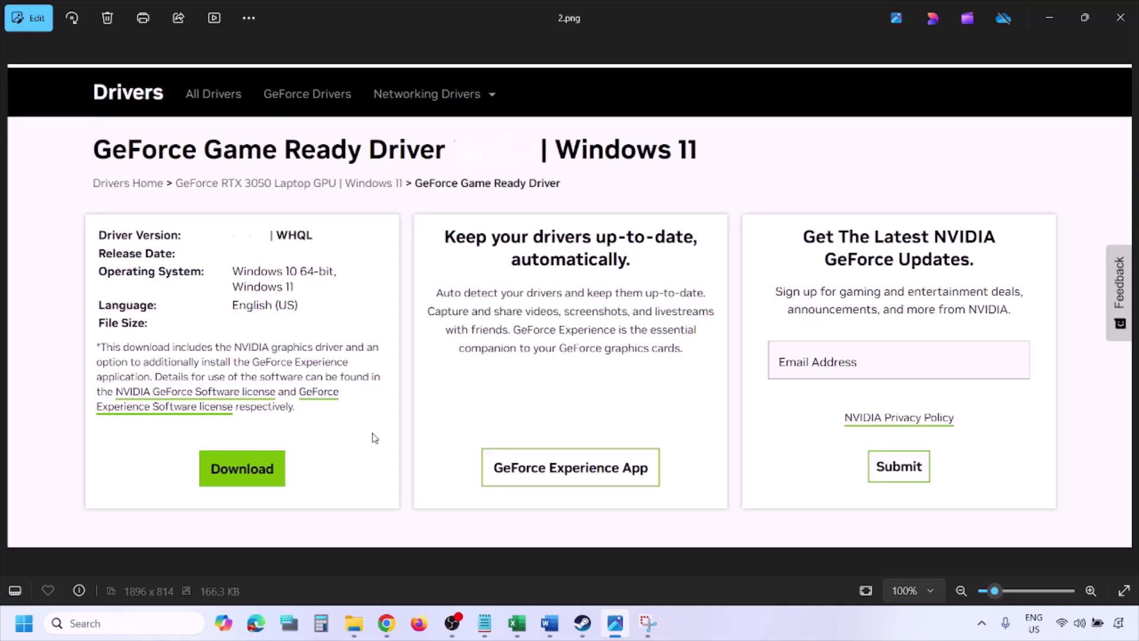
key(Right)
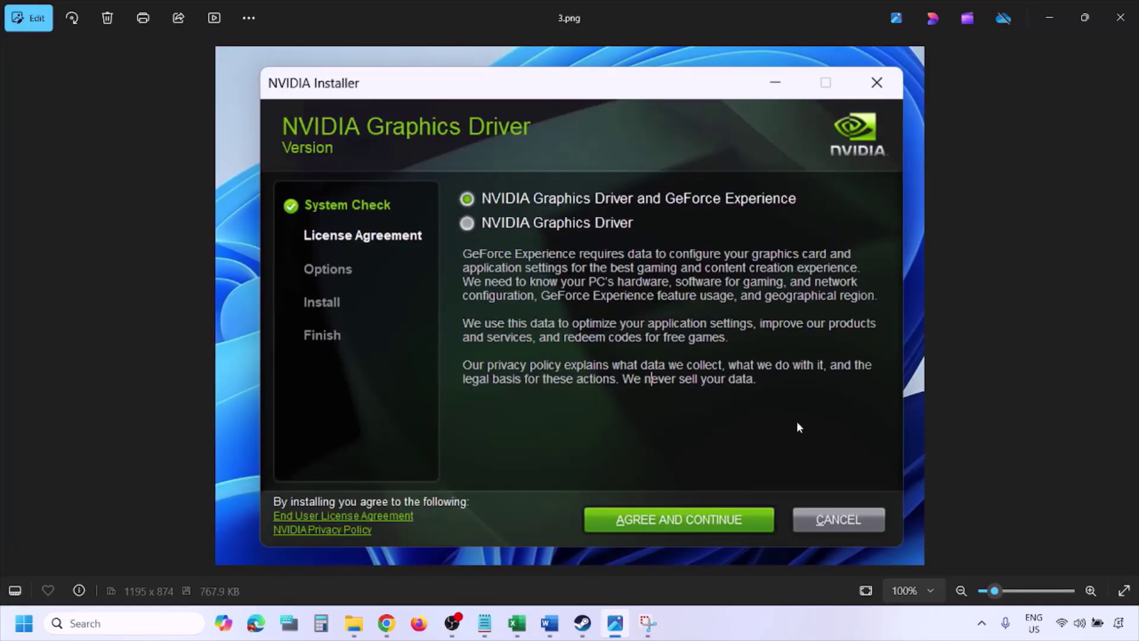
key(Right)
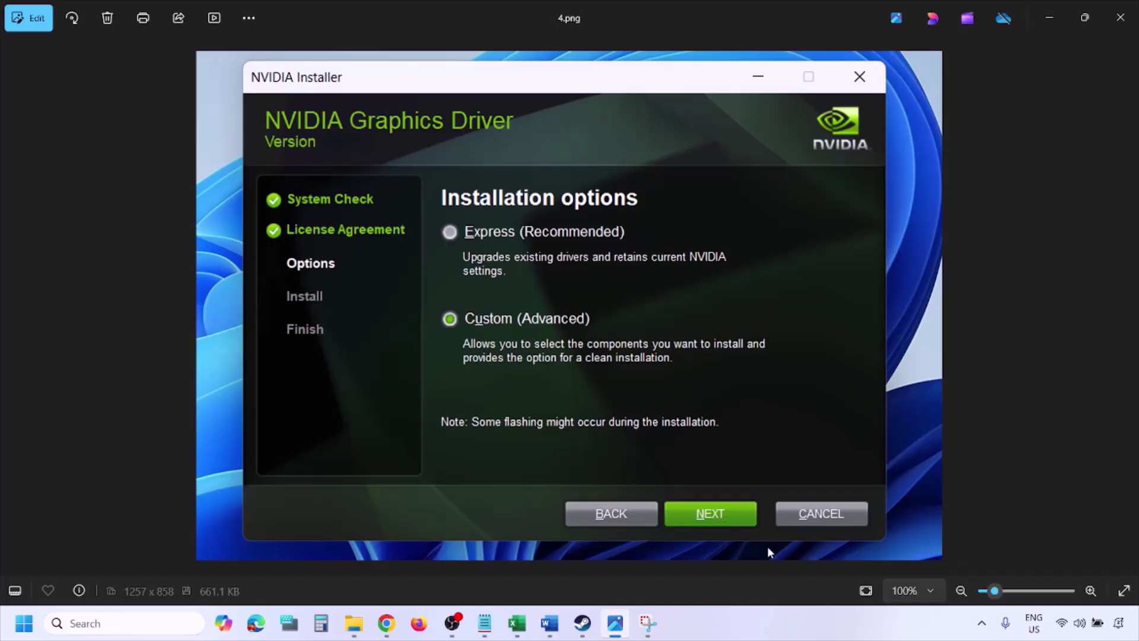
key(Right)
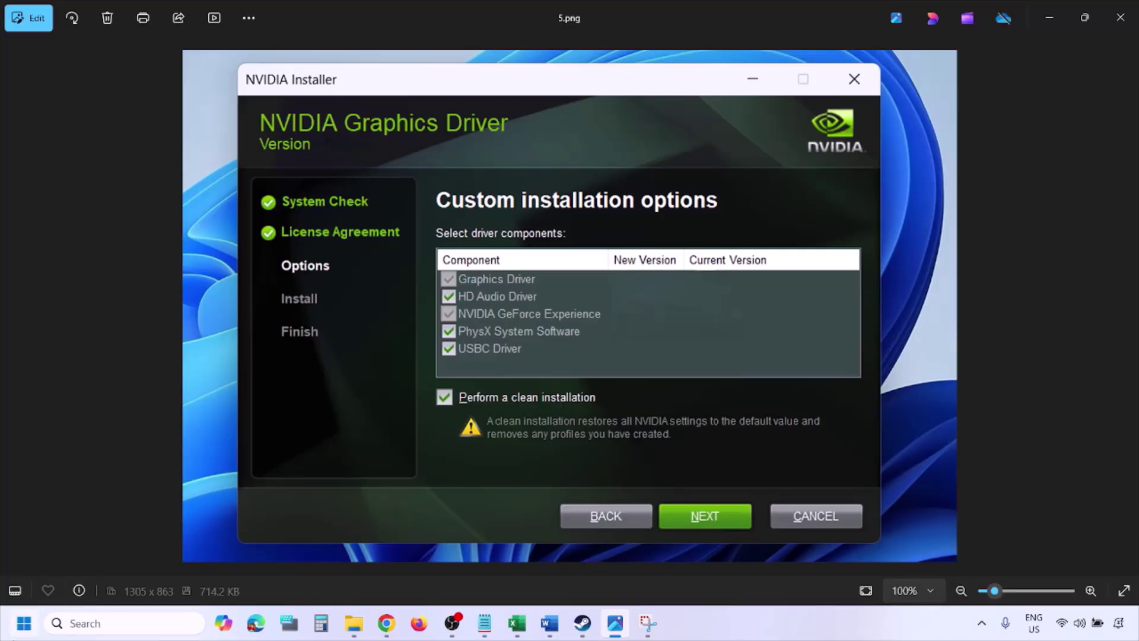
Step: Bring up the computer's power options to locate Restart, and dismiss them without choosing one
click(24, 623)
click(437, 578)
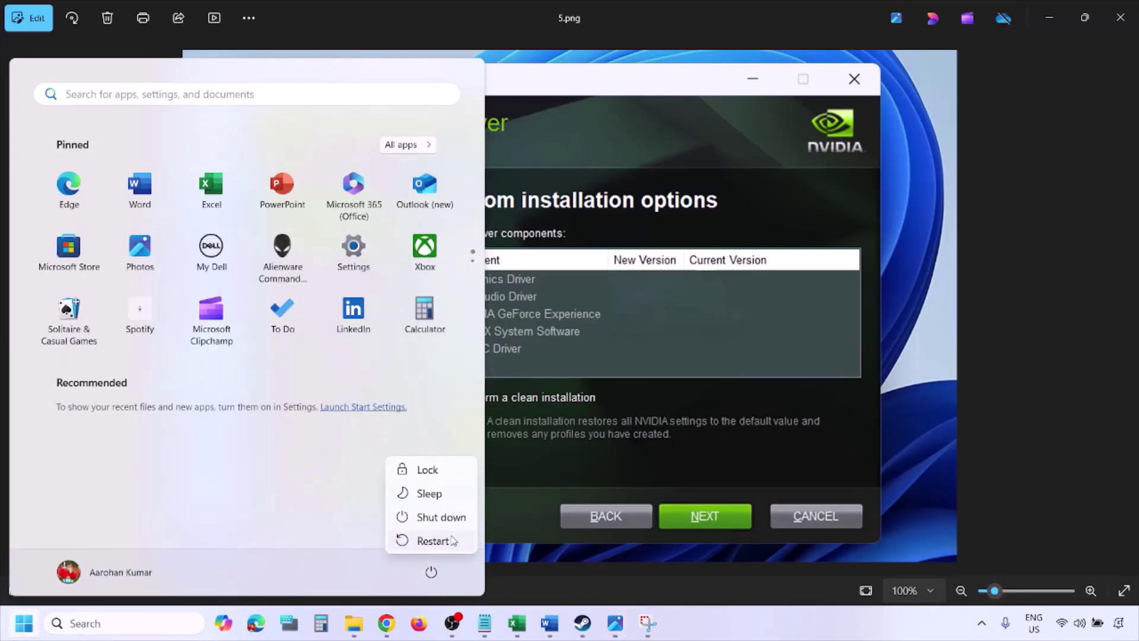
click(775, 637)
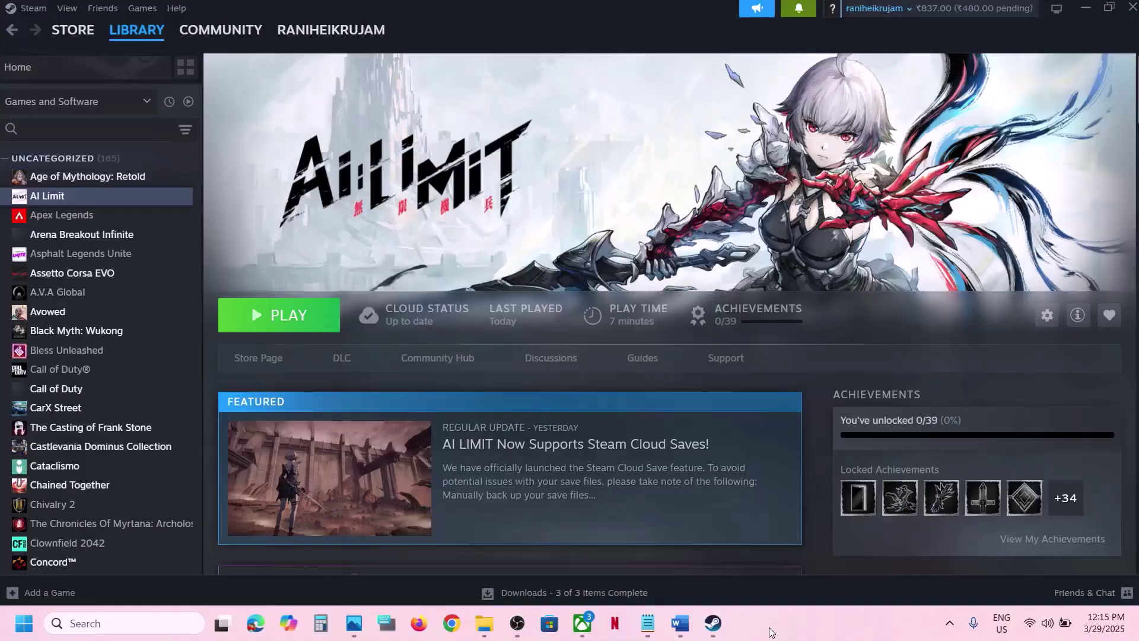
Step: Copy the word "graphics" from step 4 of the Word document and use it in Windows search to open Graphics settings
click(679, 623)
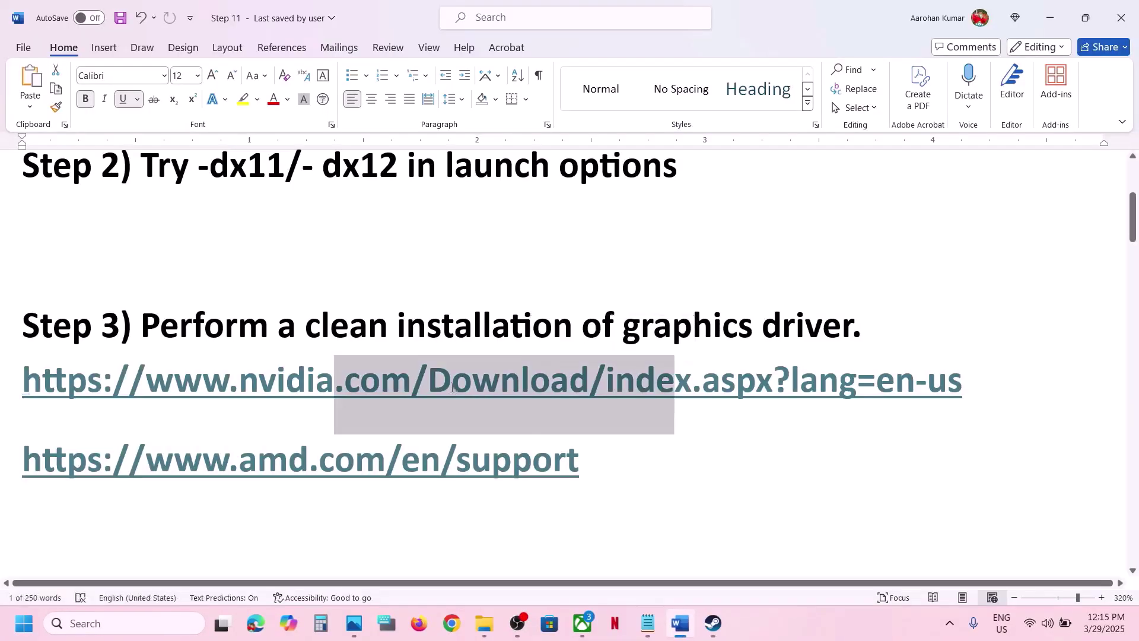
scroll(452, 387, down, 3)
scroll(452, 387, up, 2)
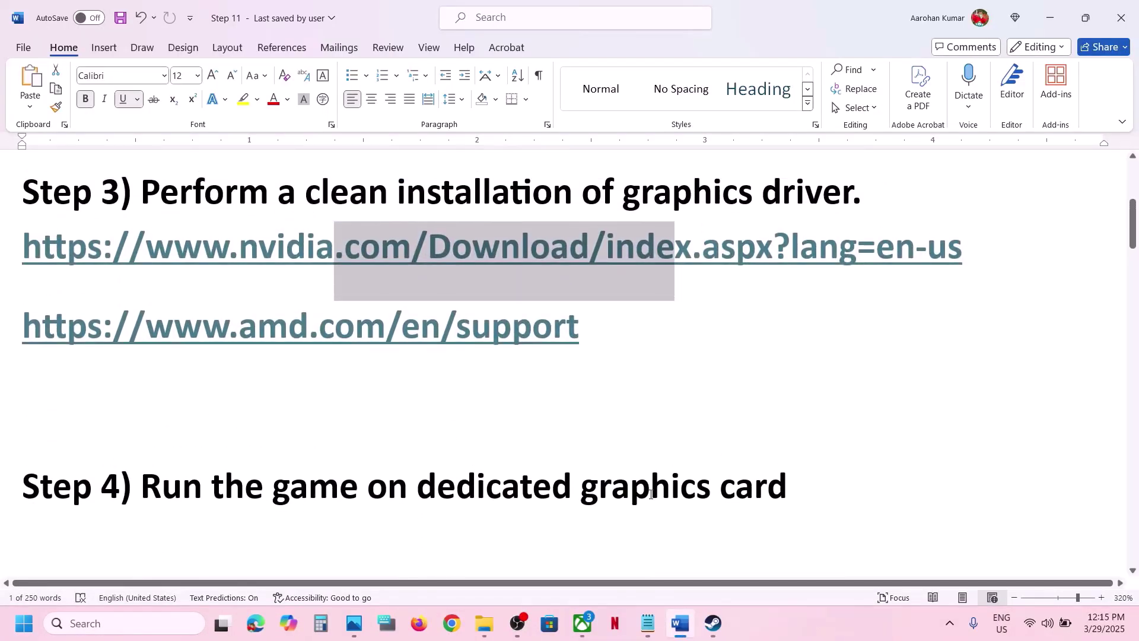
double_click(651, 494)
key(ctrl+c)
click(154, 623)
key(ctrl+v)
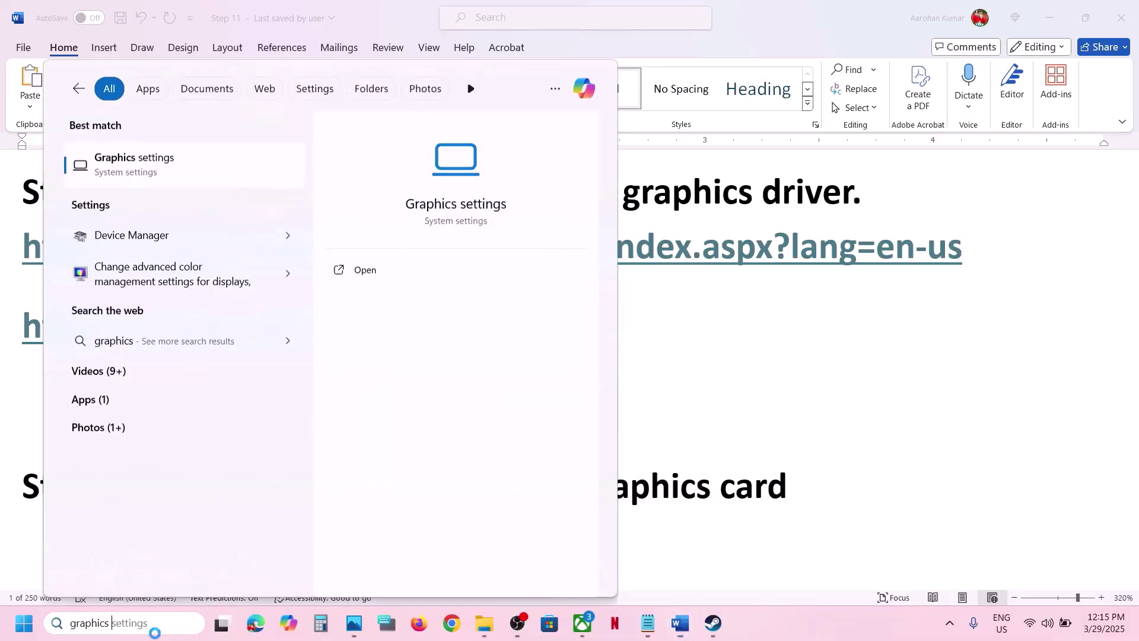
click(165, 169)
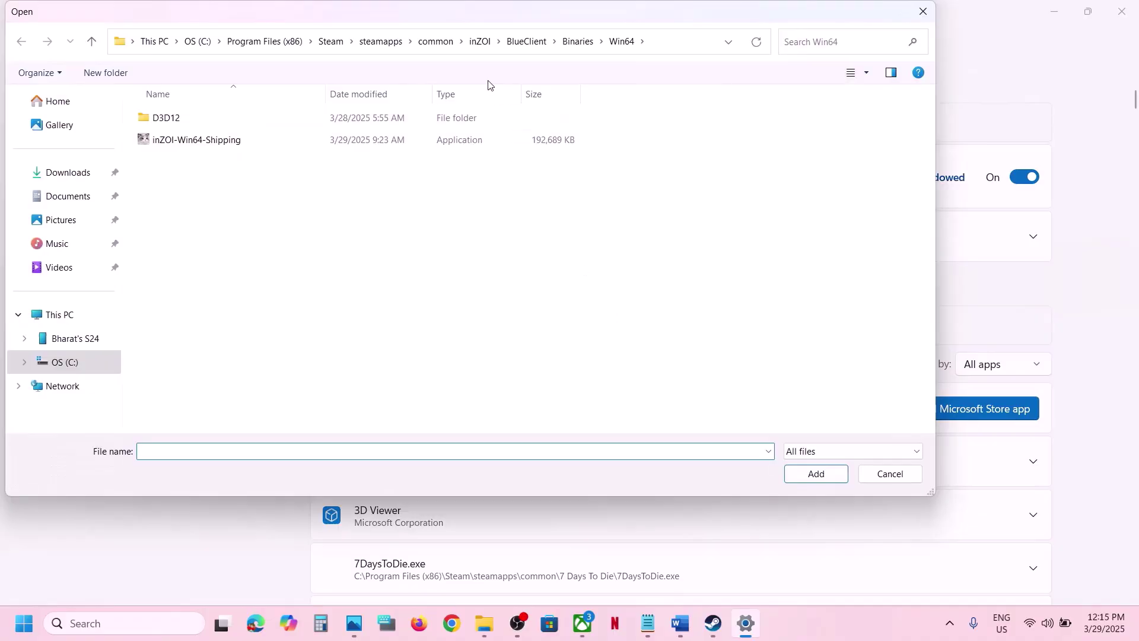
Step: Add the AI-LIMIT application from the steamapps\common\AI Limit folder to the custom graphics settings list
click(450, 45)
click(489, 44)
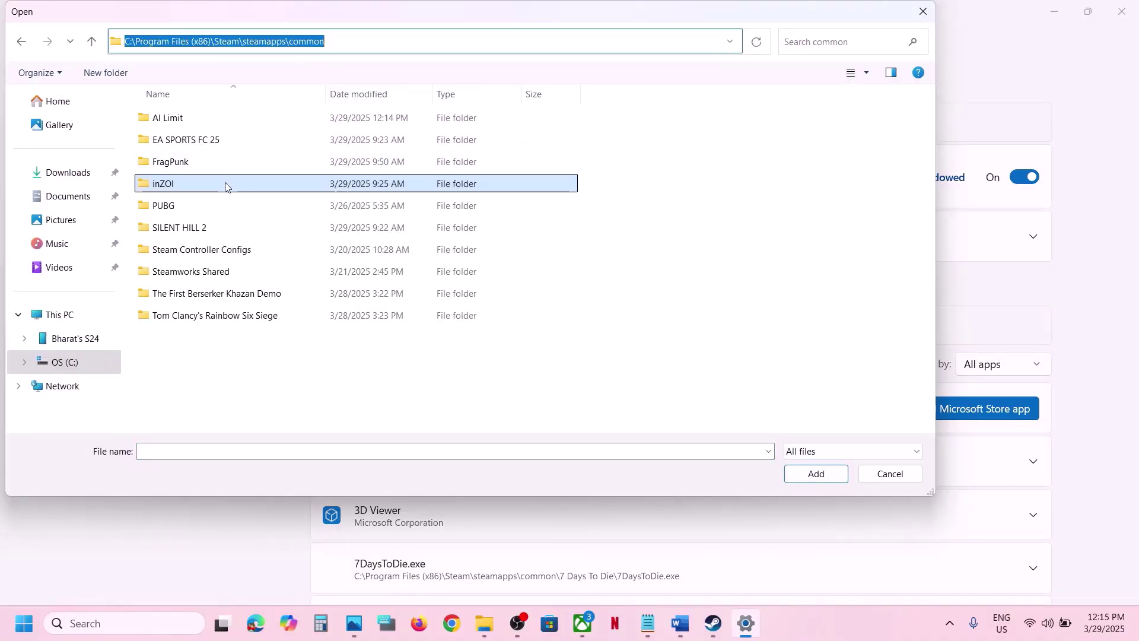
double_click(188, 120)
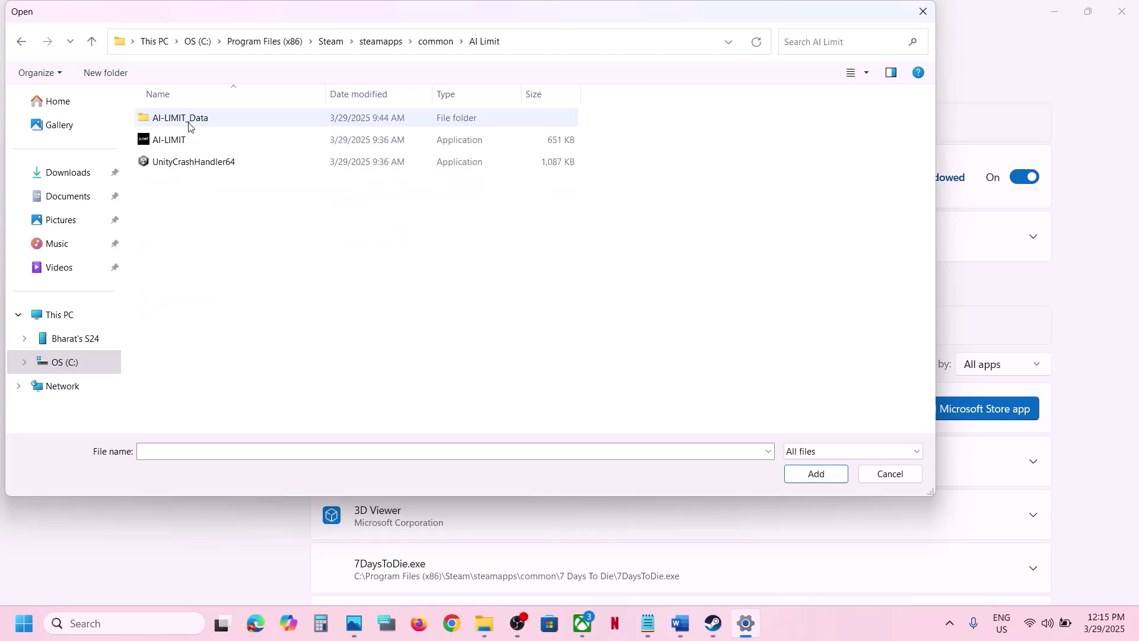
click(190, 143)
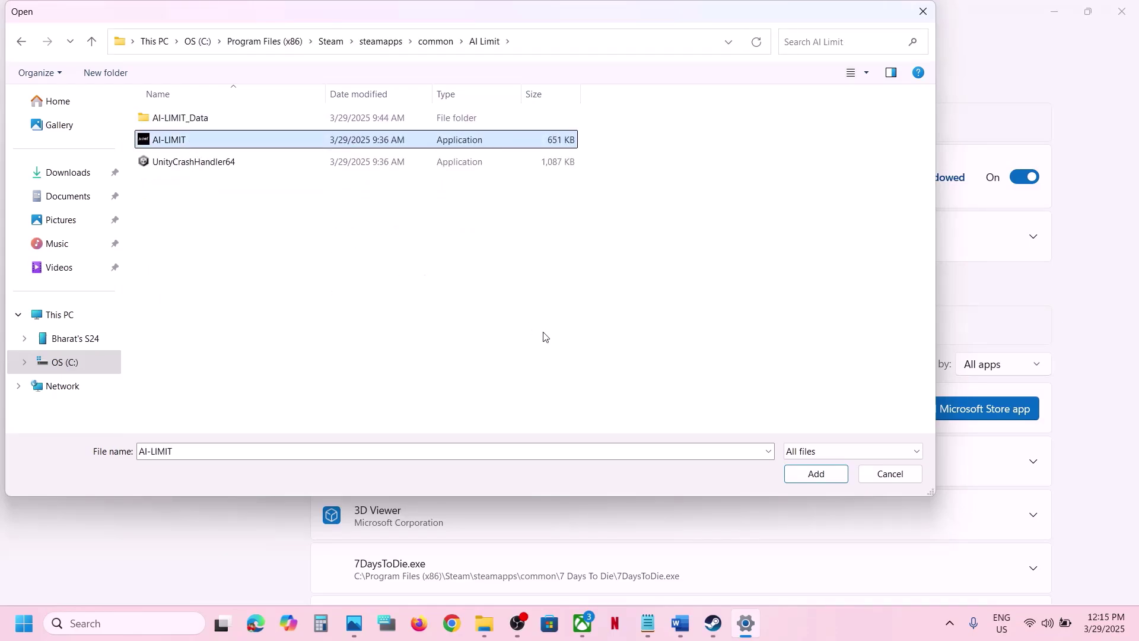
click(814, 482)
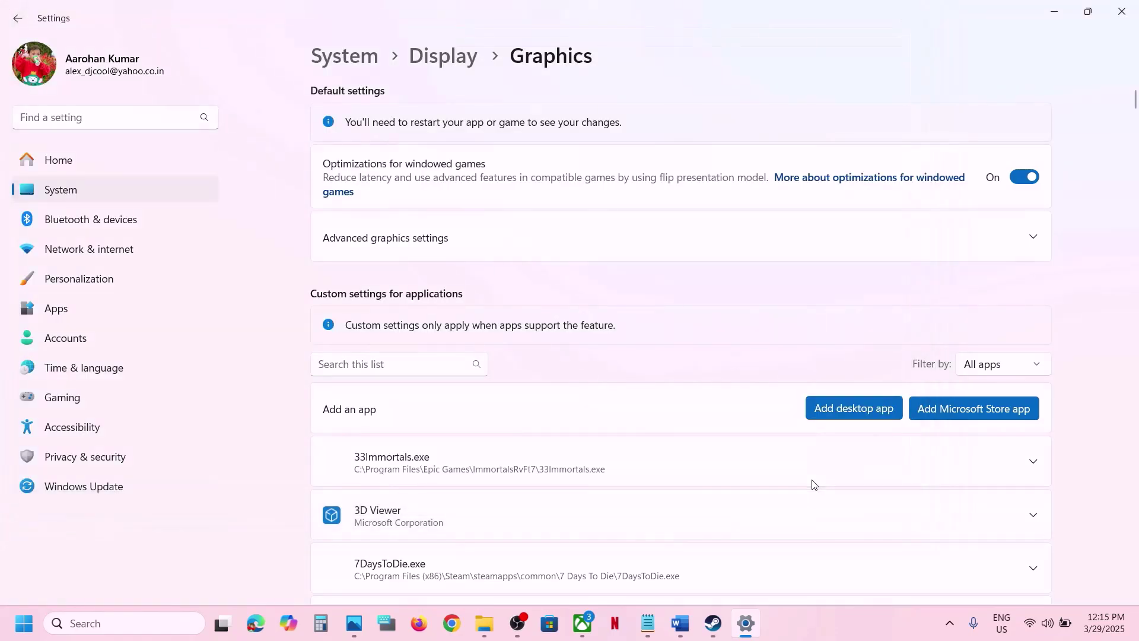
Step: Set AI-LIMIT's GPU preference to High Performance (NVIDIA GeForce RTX 3050 Laptop GPU)
scroll(605, 429, down, 5)
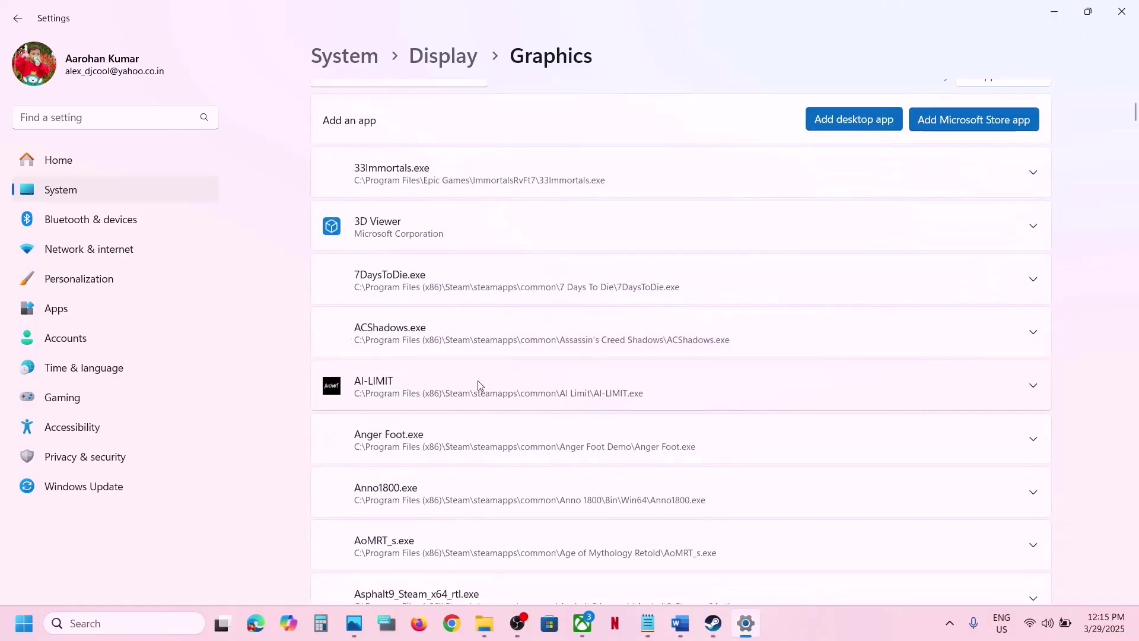
click(464, 398)
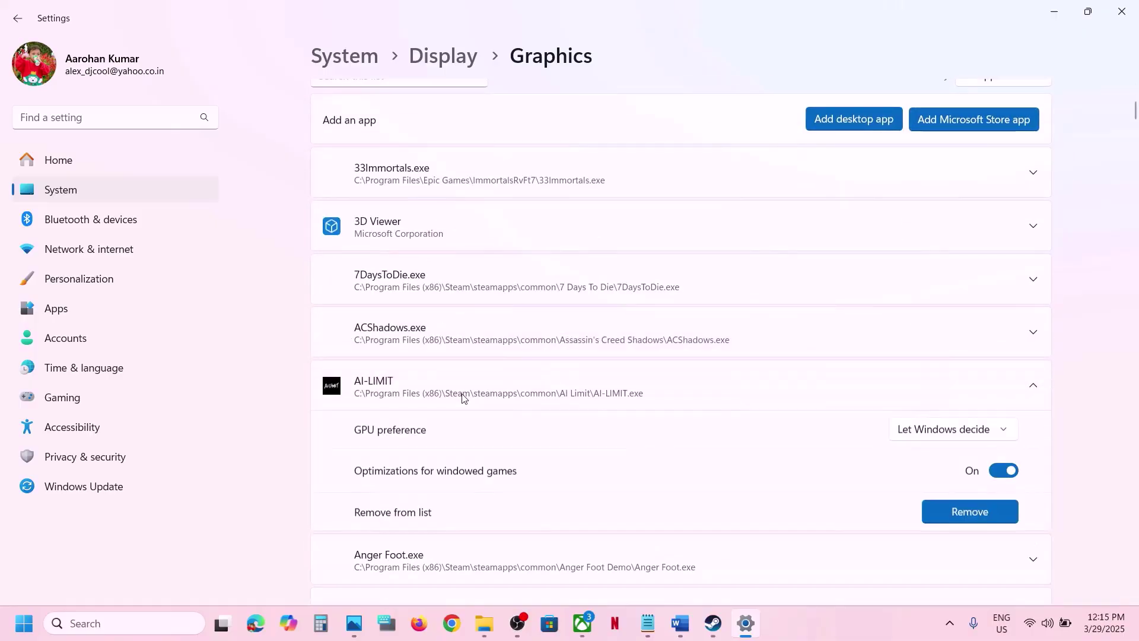
click(937, 430)
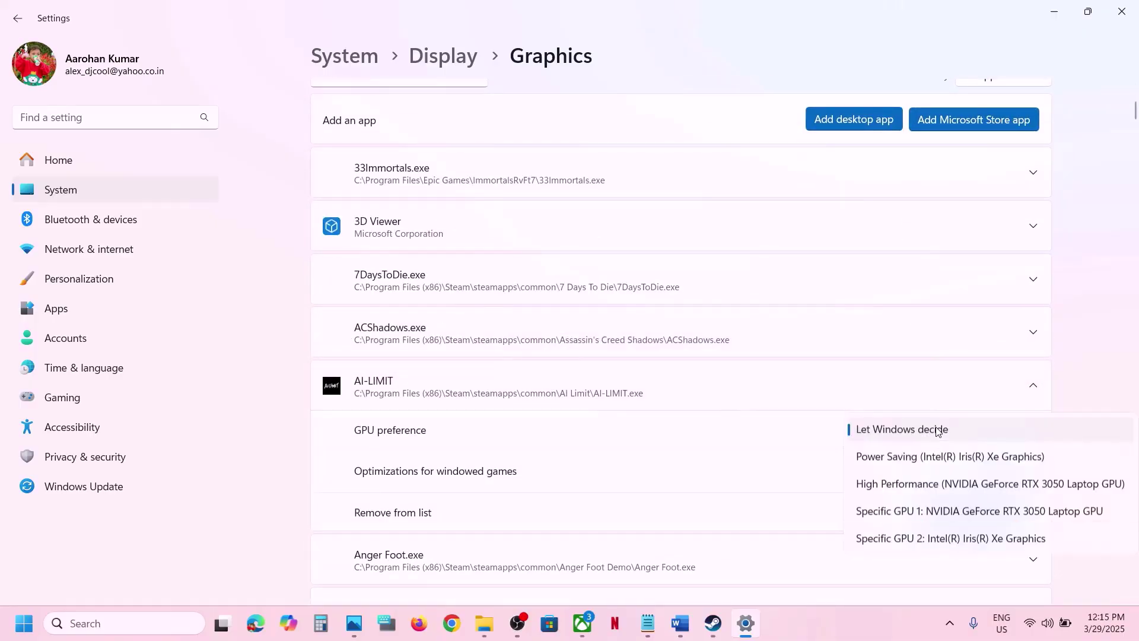
click(933, 487)
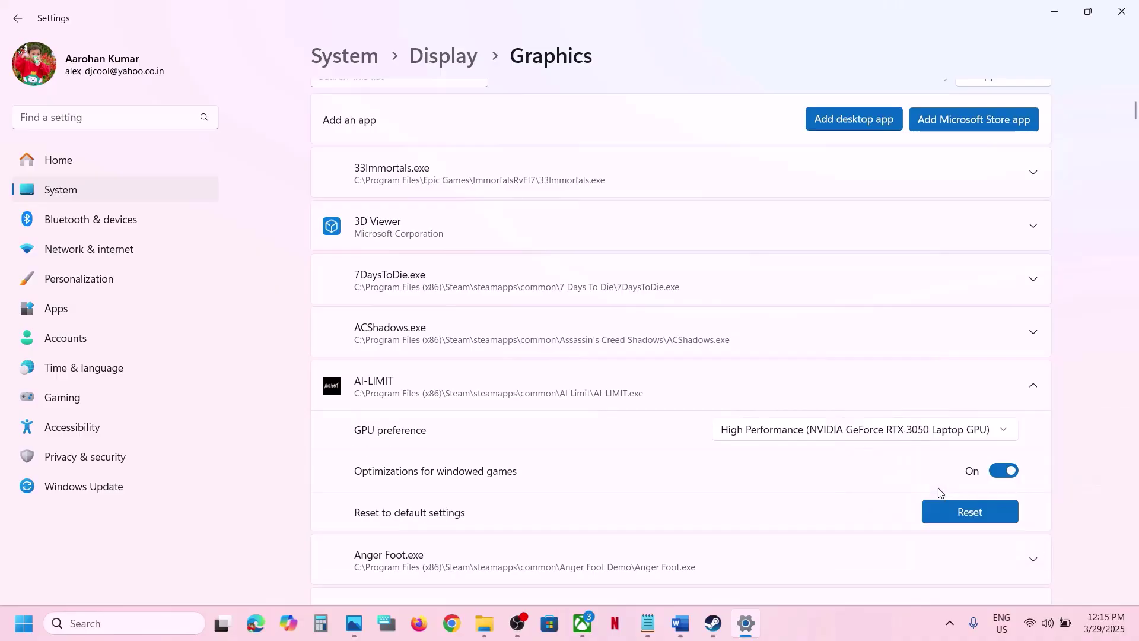
click(834, 118)
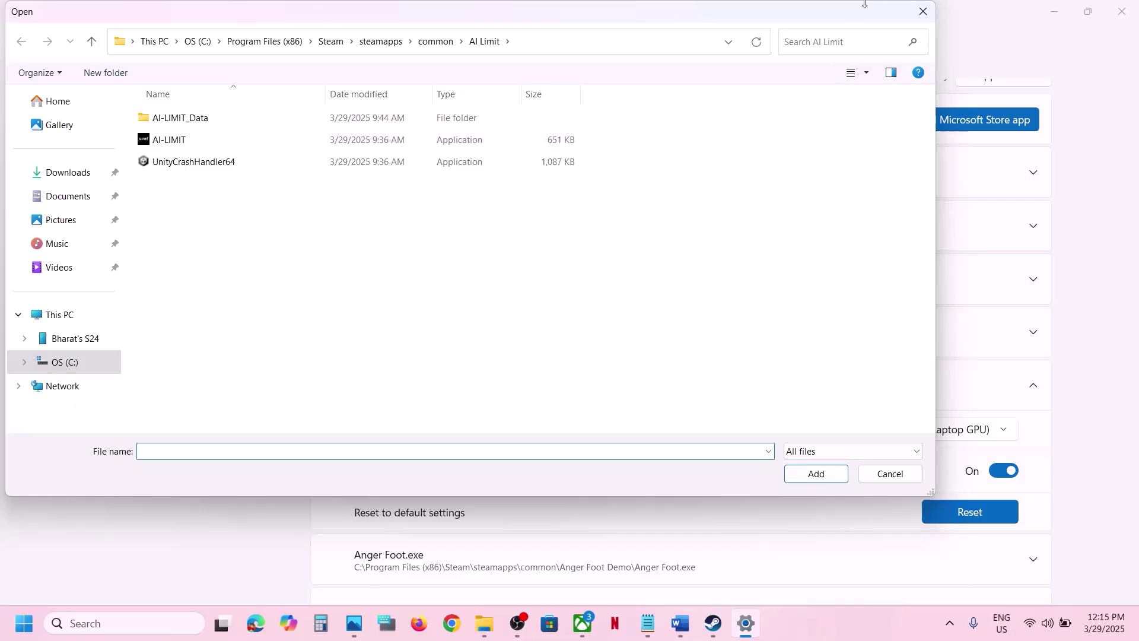
click(923, 11)
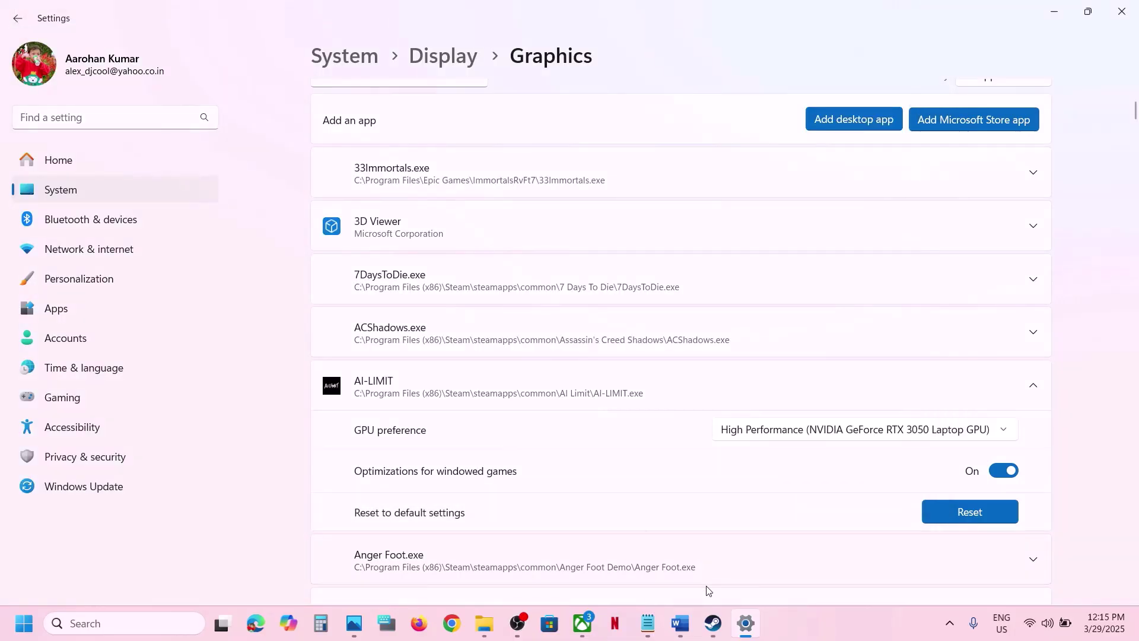
Step: Switch to the Word document and highlight step 5's instruction to run the game as an administrator from the installation folder
click(687, 635)
scroll(457, 359, down, 5)
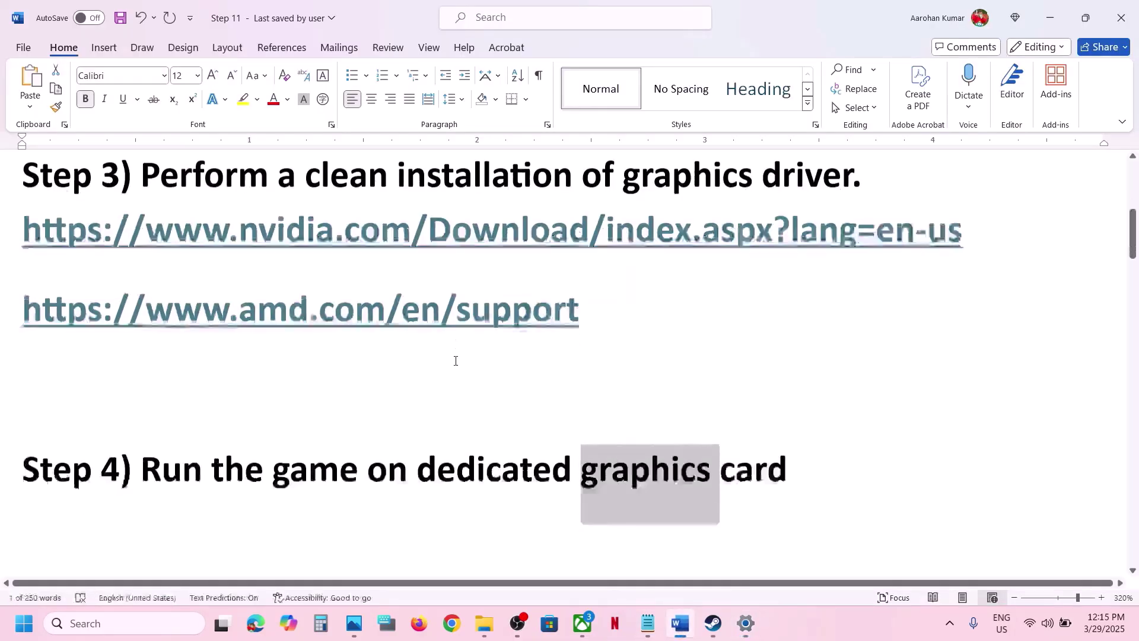
drag(140, 392, 117, 451)
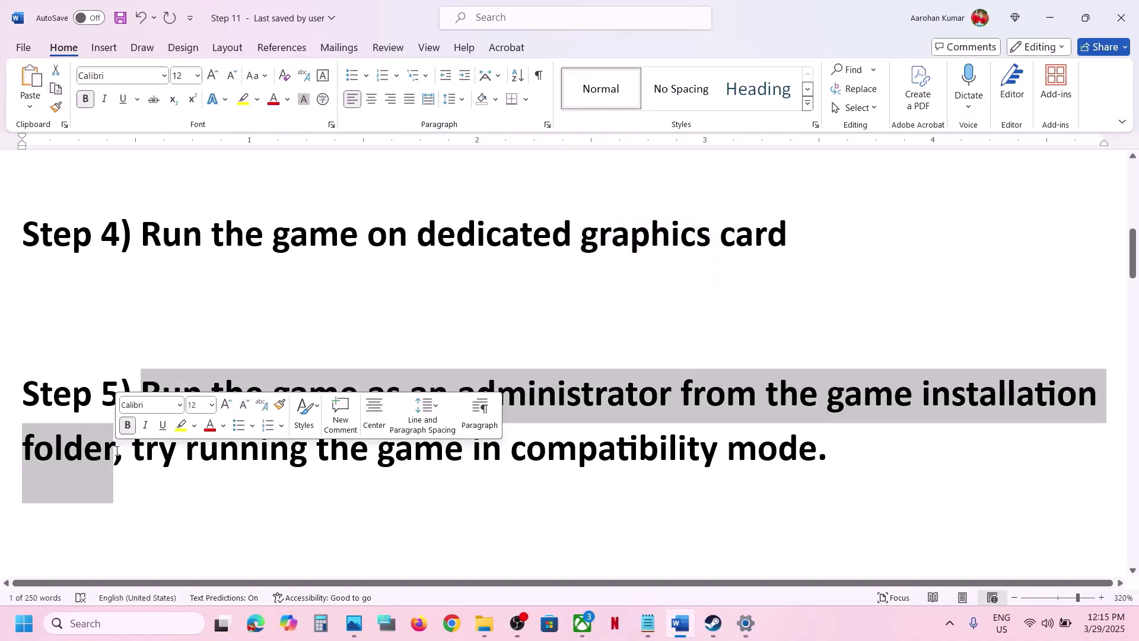
Step: Switch to Steam and browse the local files of AI Limit to open its installation folder
key(alt+Tab)
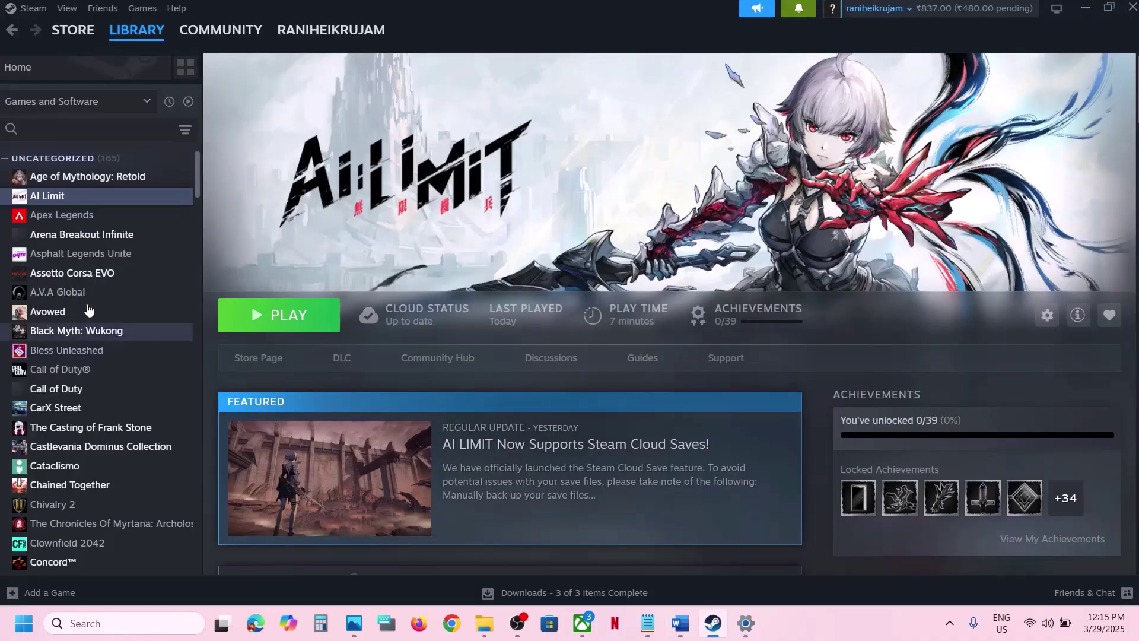
right_click(83, 198)
mouse_move(132, 290)
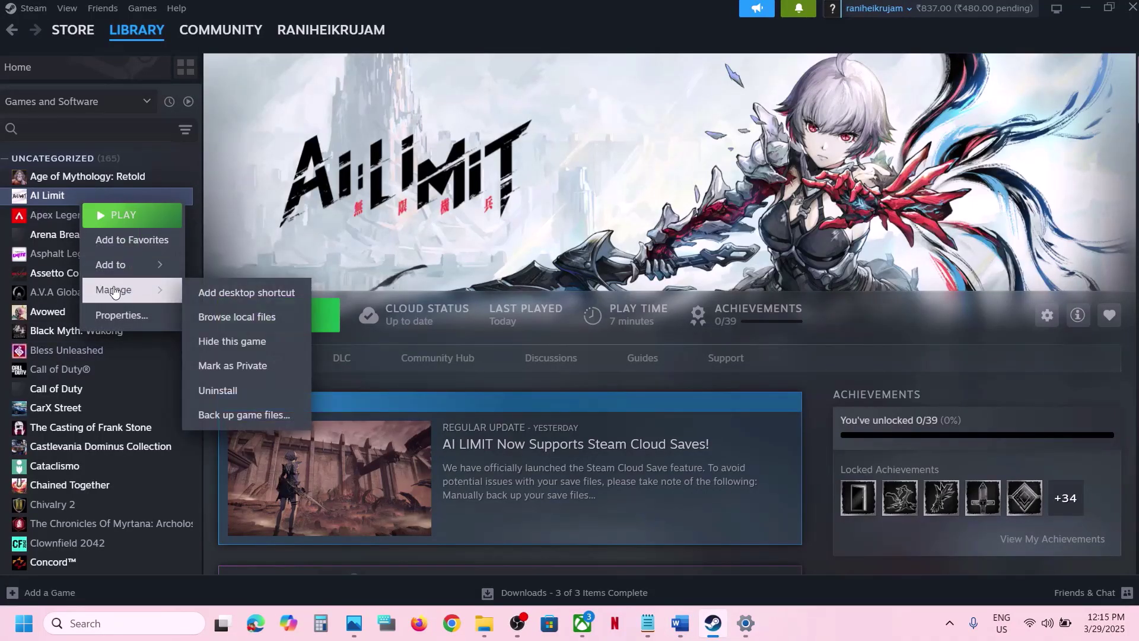
click(253, 318)
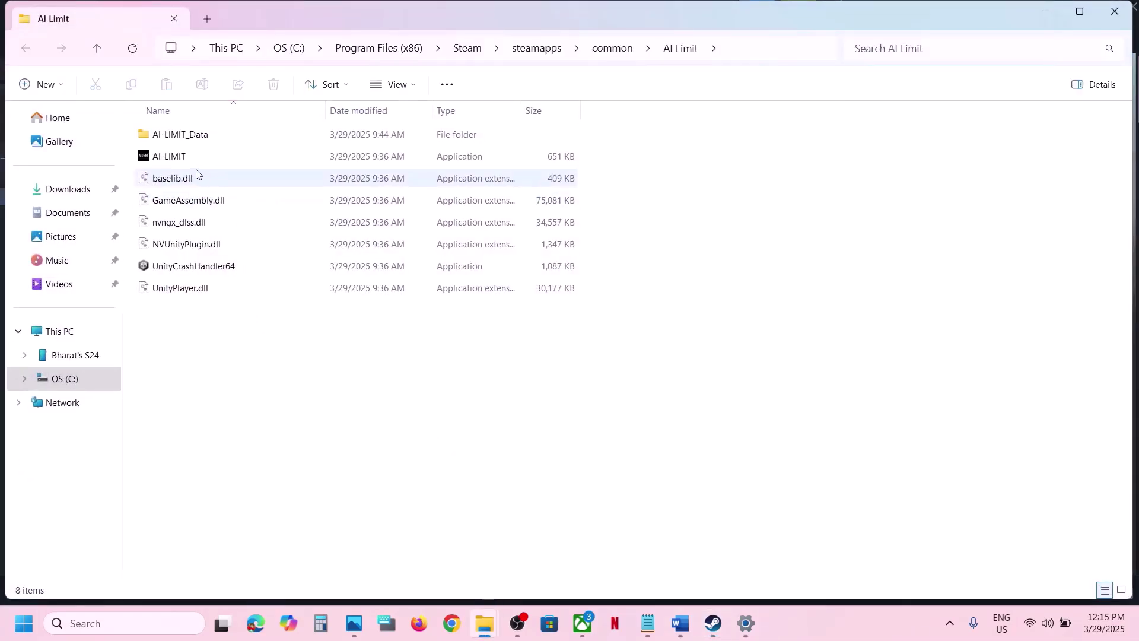
Step: Set the AI-LIMIT application to always run as an administrator in its compatibility properties and apply the change
click(184, 161)
right_click(185, 161)
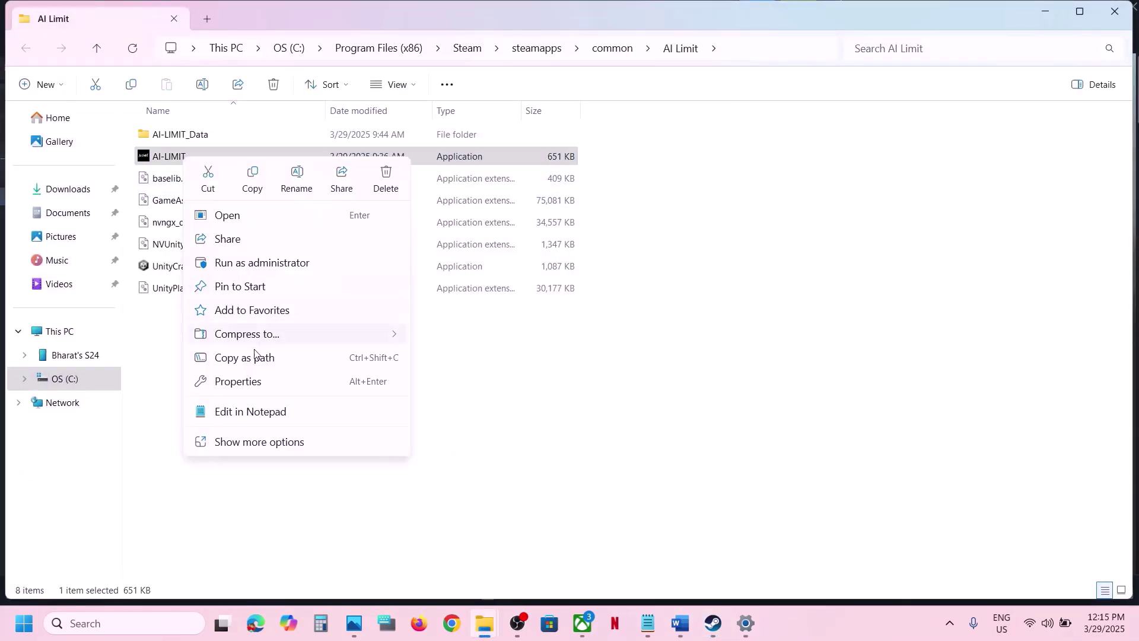
click(233, 385)
click(346, 210)
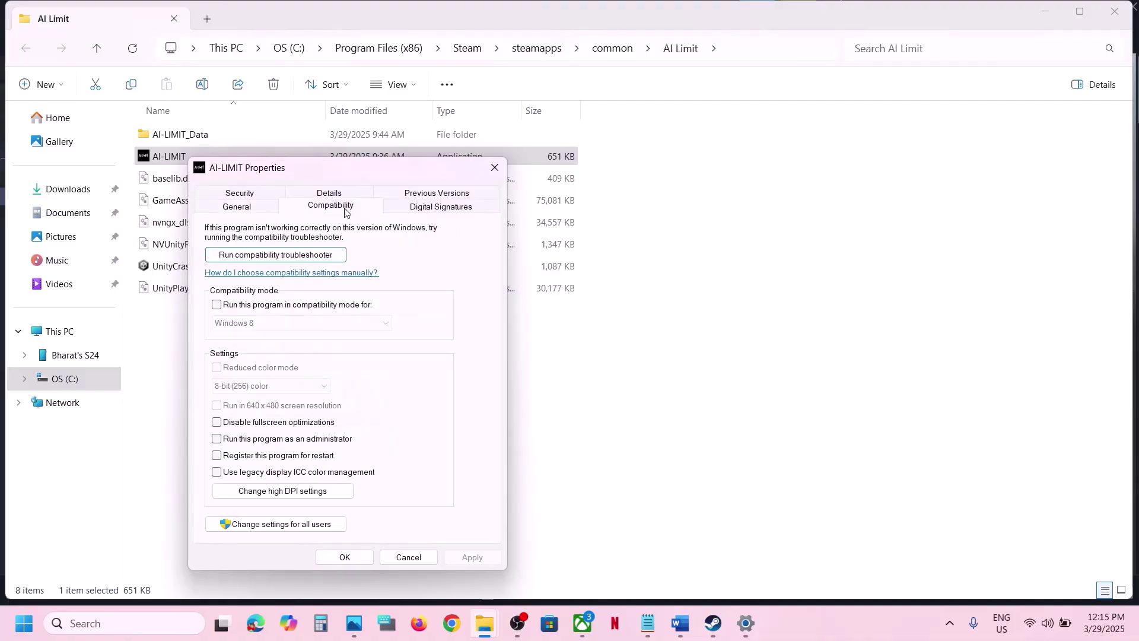
click(218, 440)
click(465, 559)
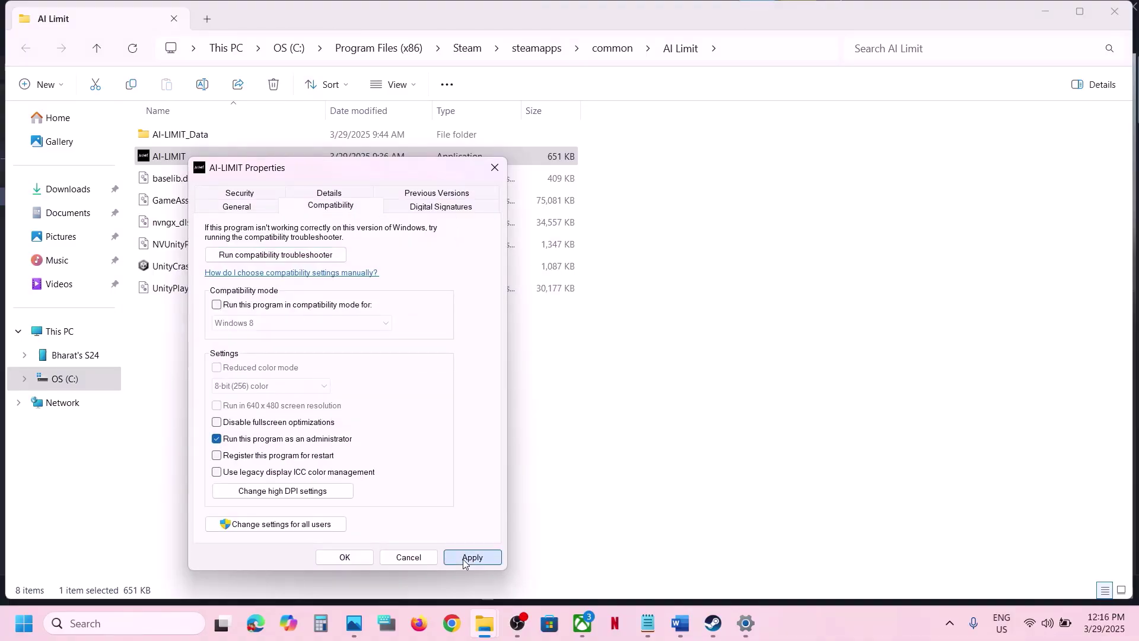
click(359, 560)
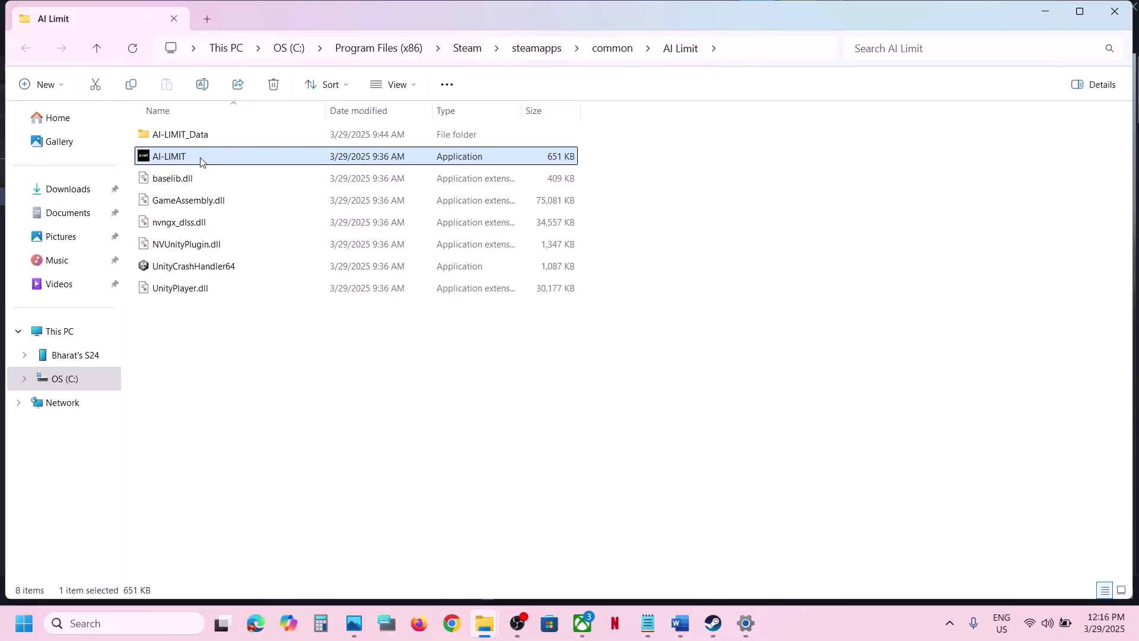
Step: Set the AI-LIMIT application to run in compatibility mode for Windows 8 and apply the change
right_click(200, 162)
click(297, 381)
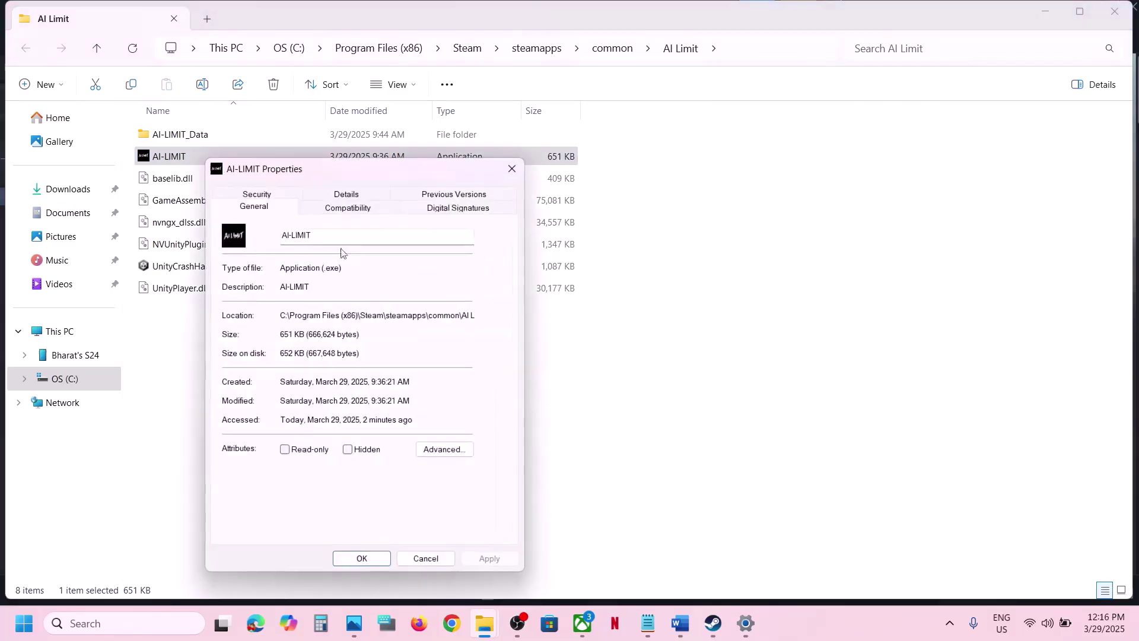
click(336, 209)
click(234, 306)
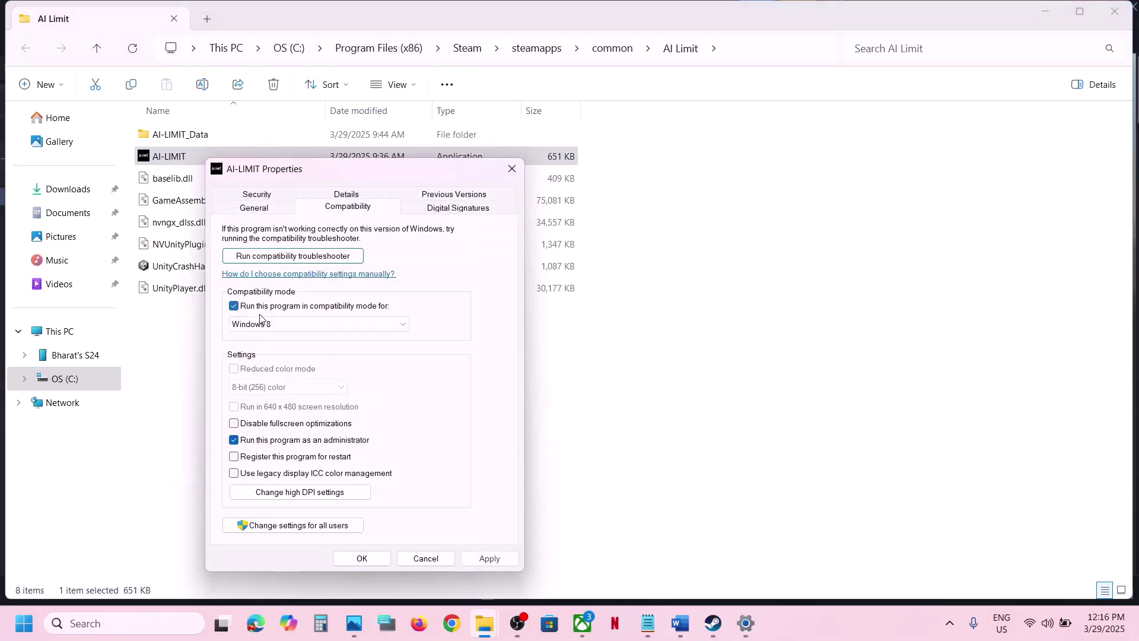
click(489, 566)
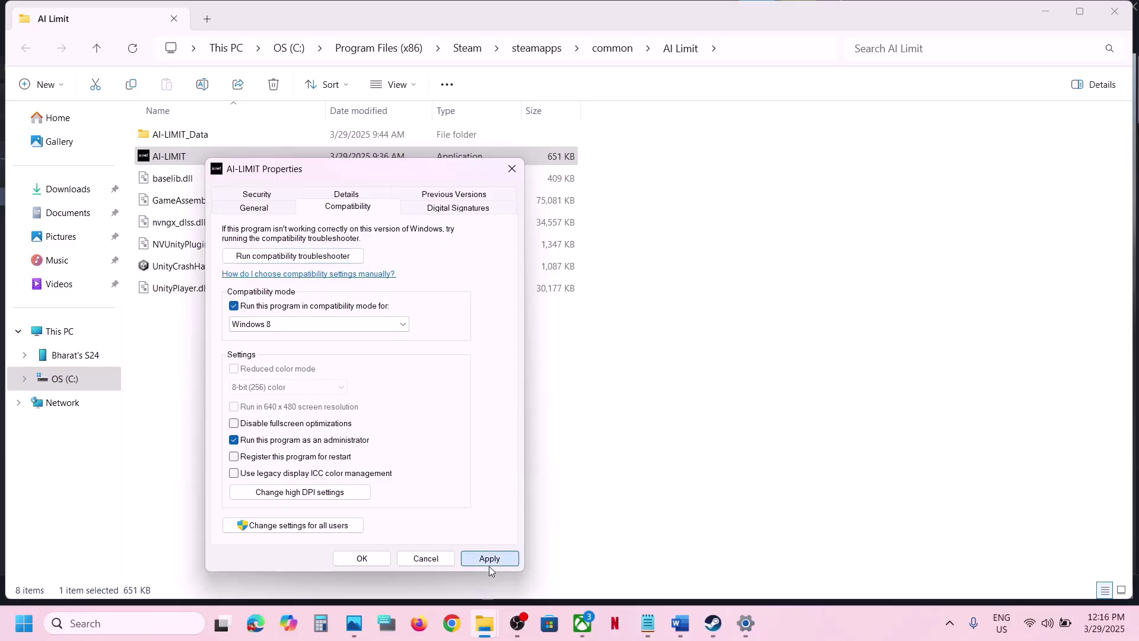
click(362, 558)
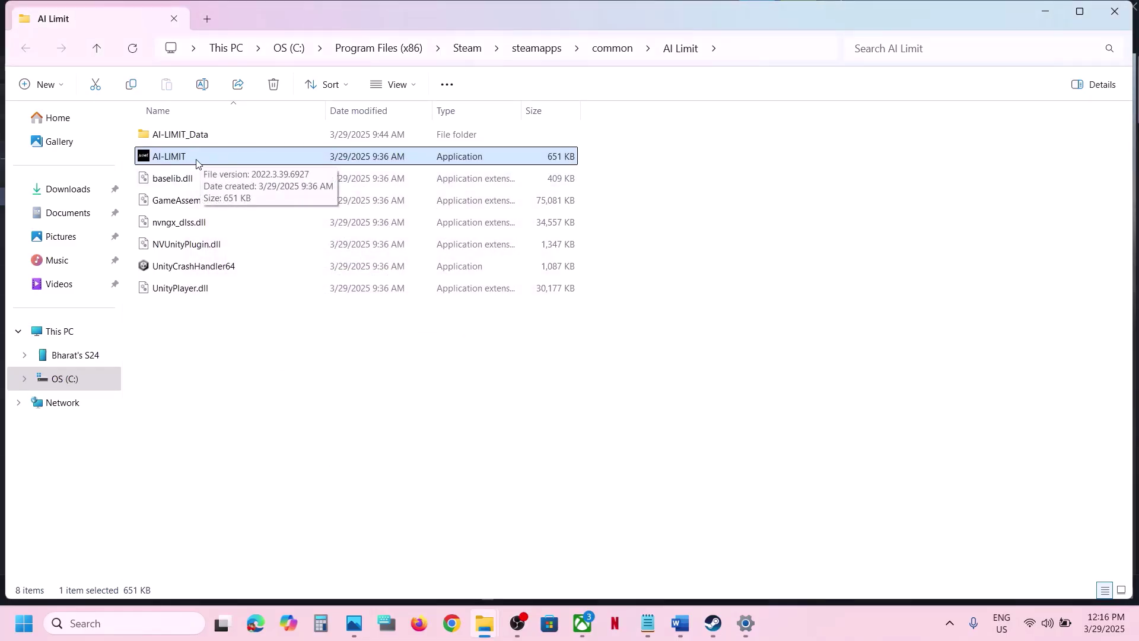
Step: Change AI-LIMIT's compatibility mode to Windows 7, disable fullscreen optimizations and apply the settings
right_click(196, 159)
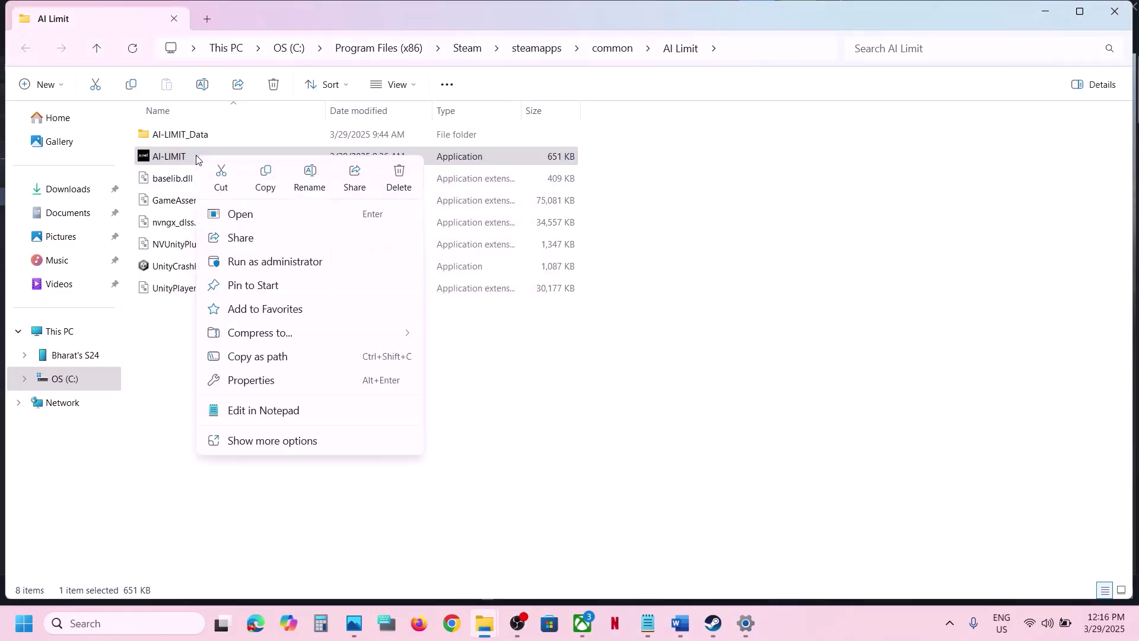
click(270, 385)
click(356, 208)
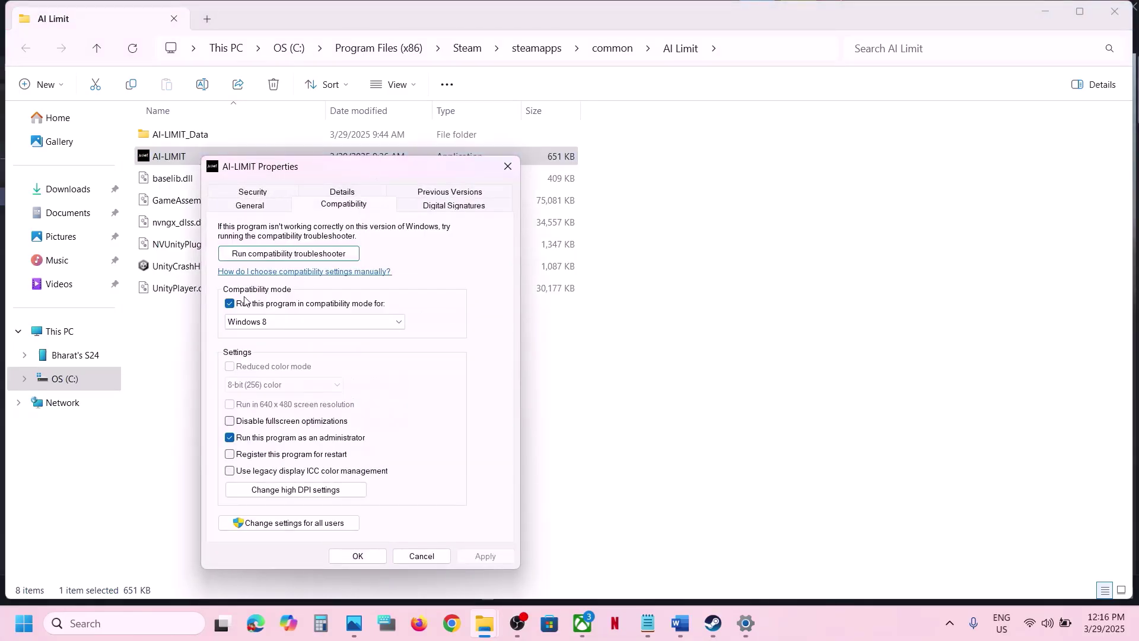
click(248, 324)
click(256, 367)
click(489, 558)
click(485, 555)
click(359, 555)
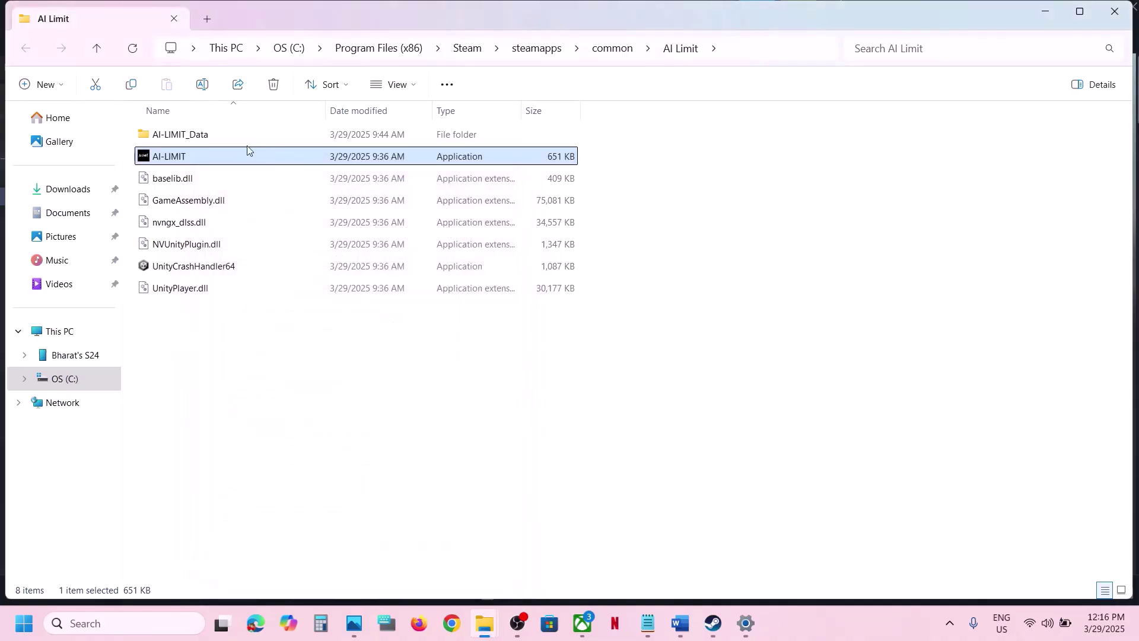
Step: Turn off compatibility mode and the disabling of fullscreen optimizations for AI-LIMIT, keeping only the administrator option, and apply
right_click(193, 160)
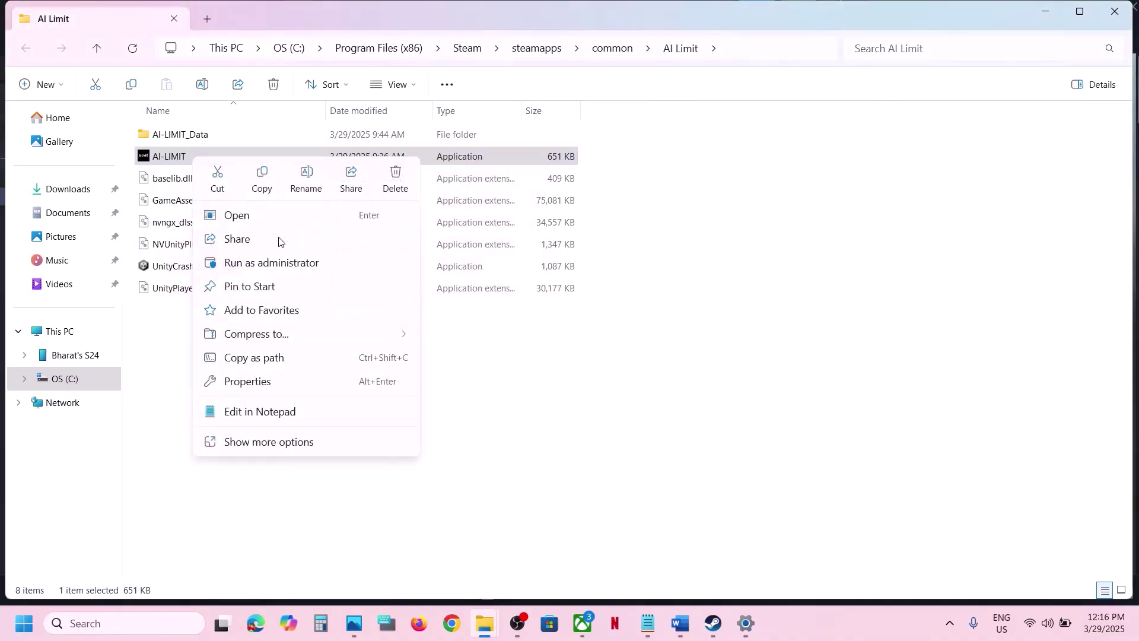
click(256, 380)
click(336, 209)
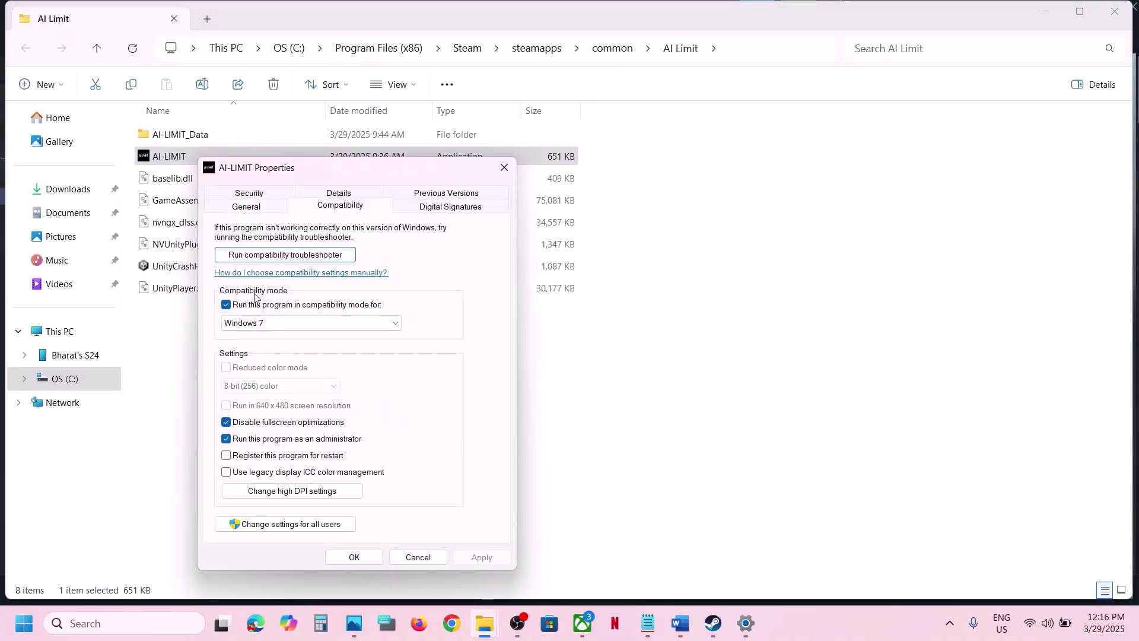
click(226, 305)
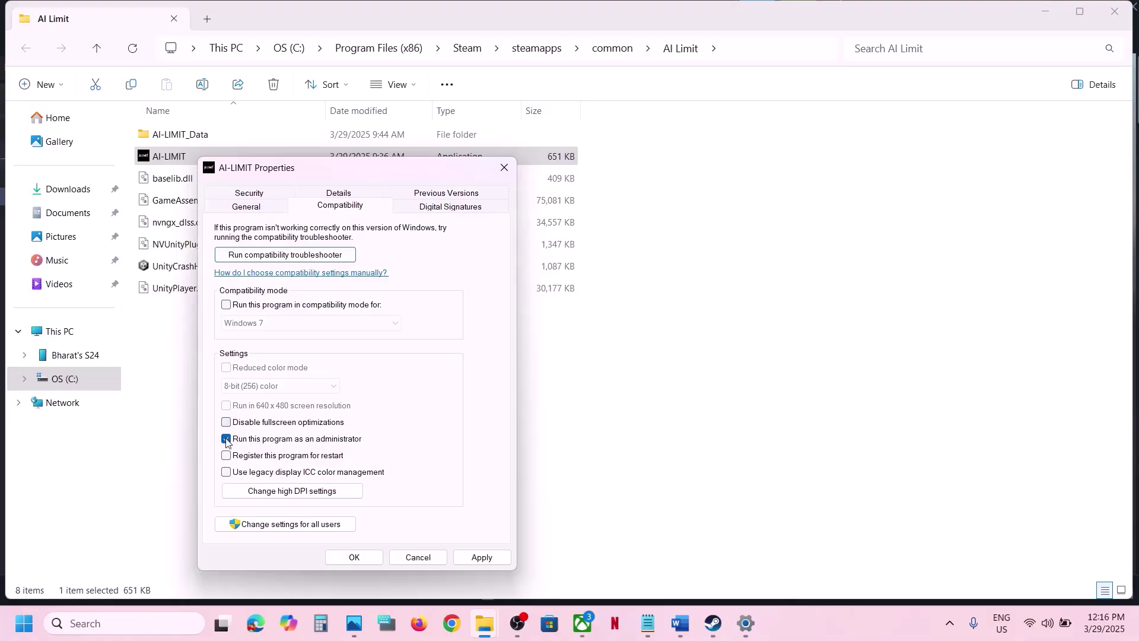
click(481, 557)
click(353, 556)
Step: Return to the Word document and highlight step 6's instruction to allow the game exe file in the antivirus program
click(712, 620)
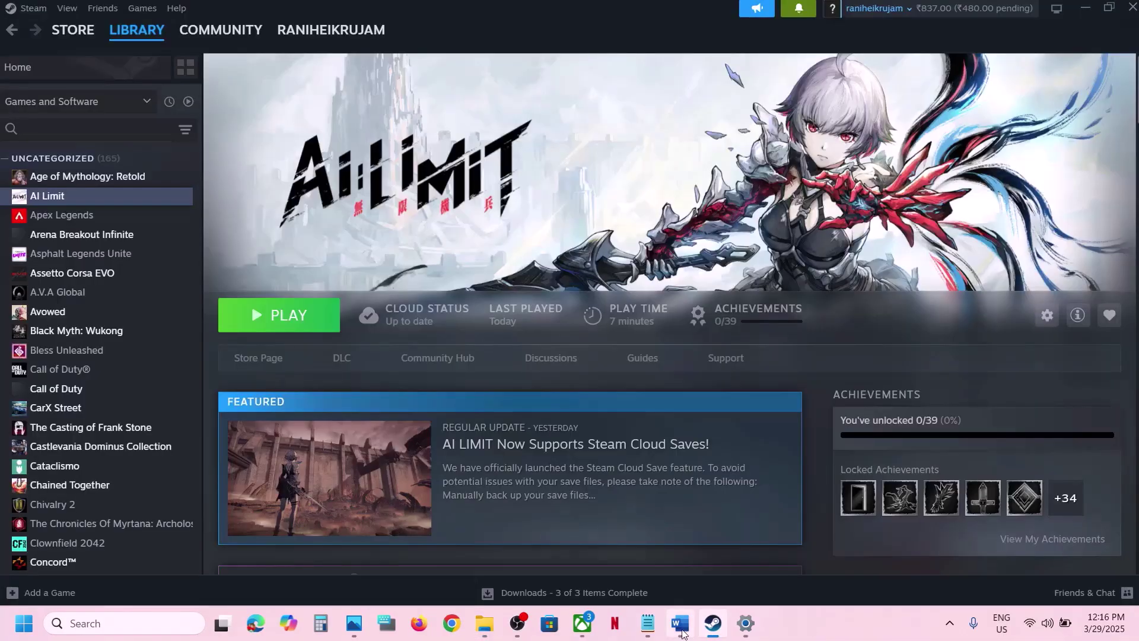
click(680, 623)
scroll(510, 383, down, 3)
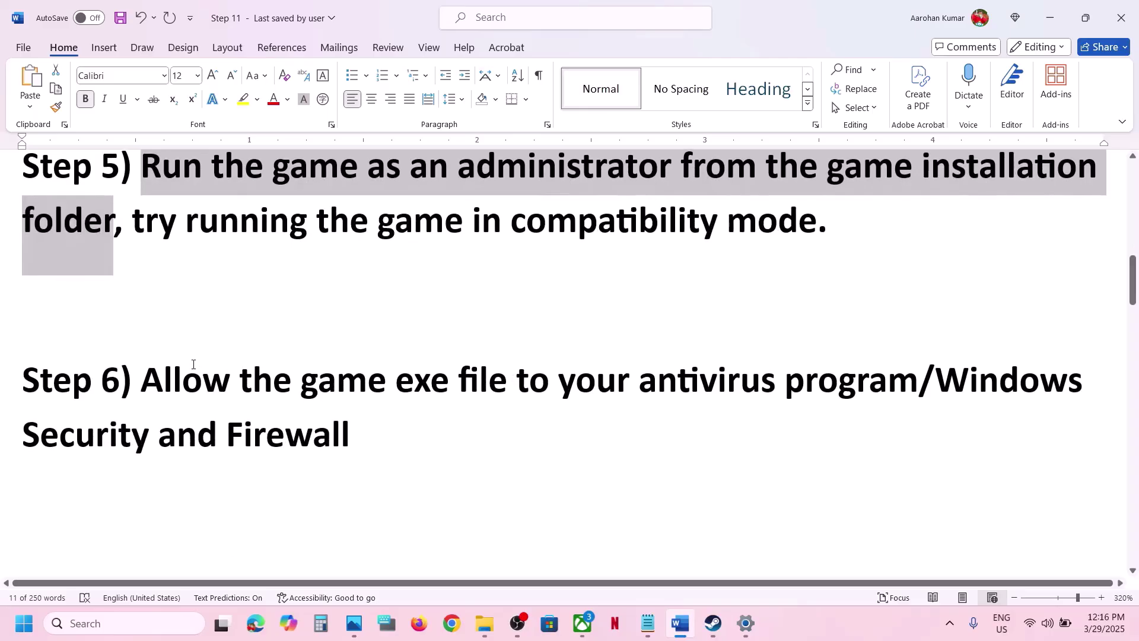
drag(164, 379, 878, 386)
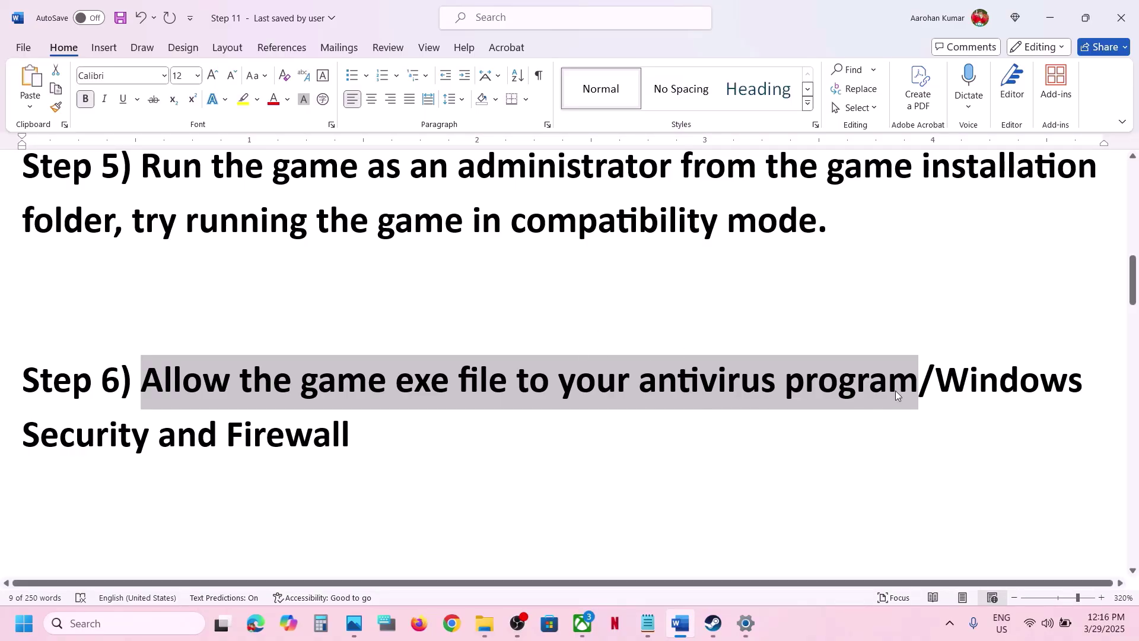
Step: Switch to Windows Settings and open Windows Security from the Privacy & security page
key(alt+Tab)
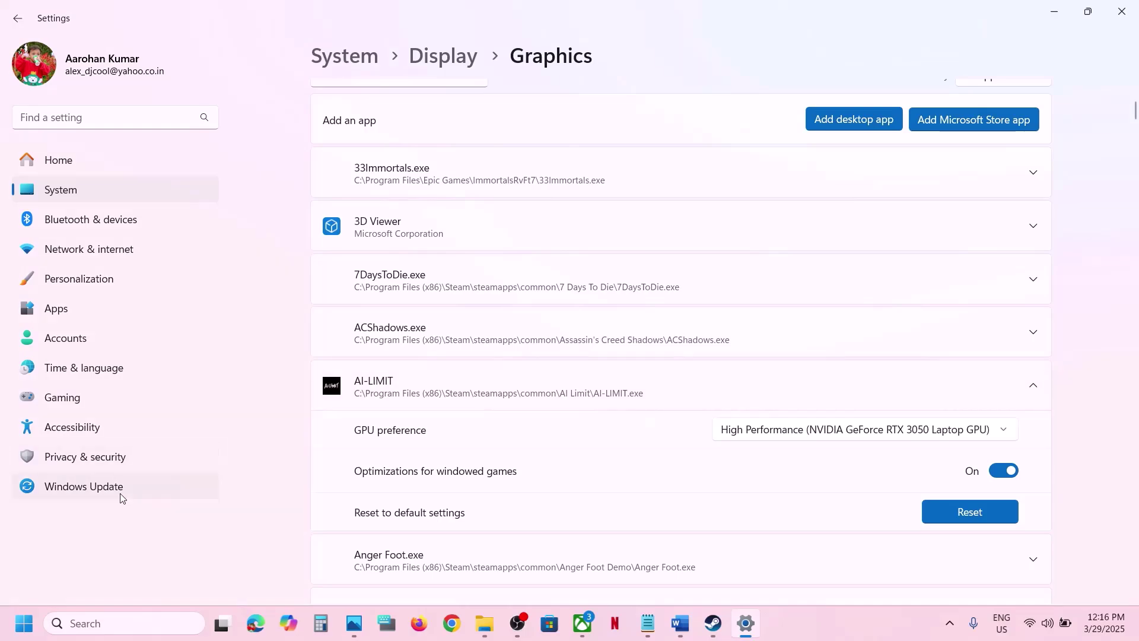
click(130, 455)
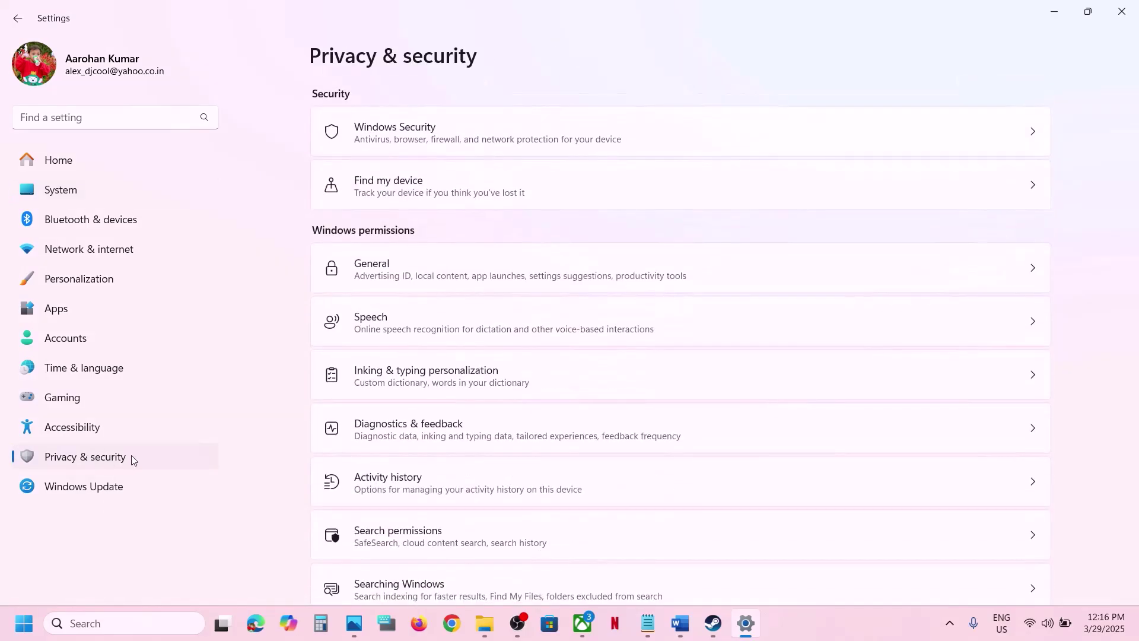
click(446, 153)
click(401, 224)
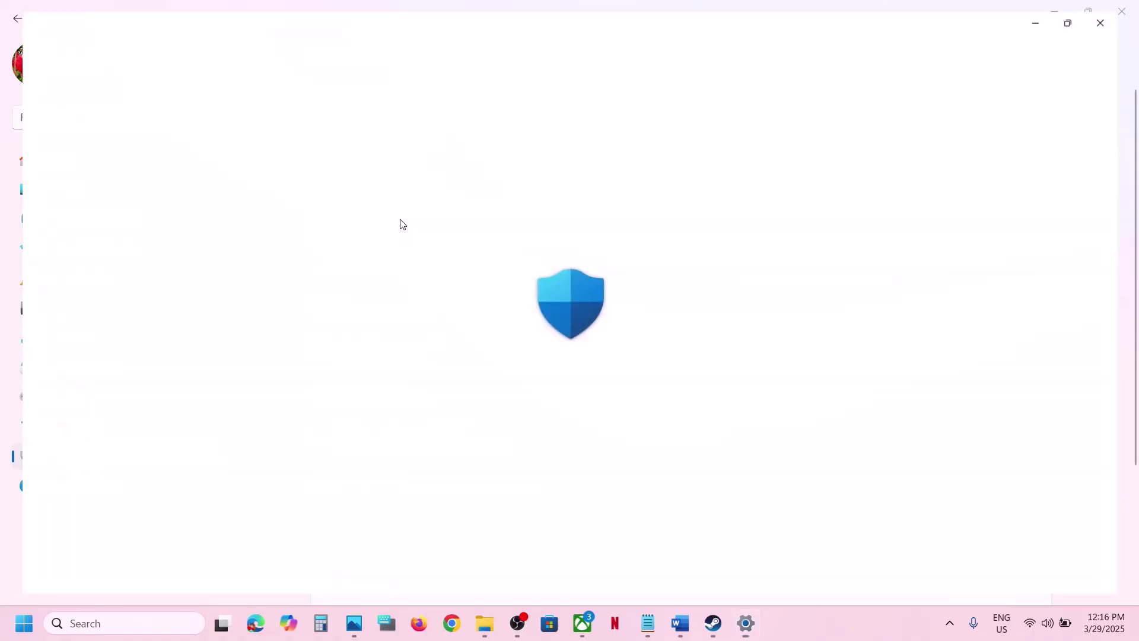
Step: Open the list of apps allowed through Controlled folder access in the Ransomware protection settings
scroll(401, 223, down, 5)
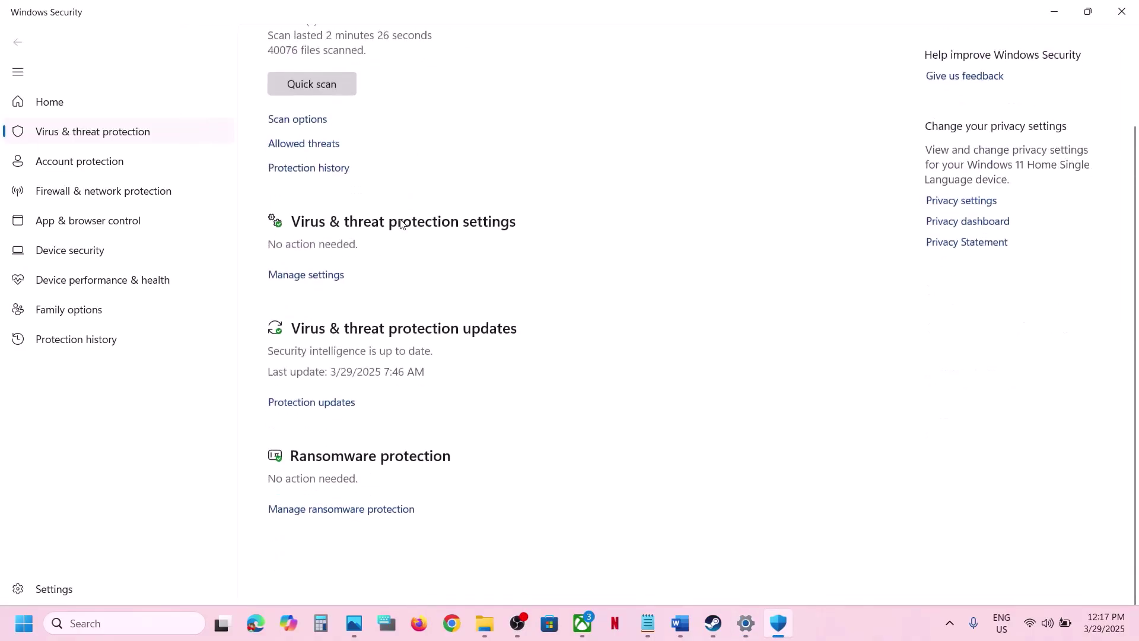
click(346, 551)
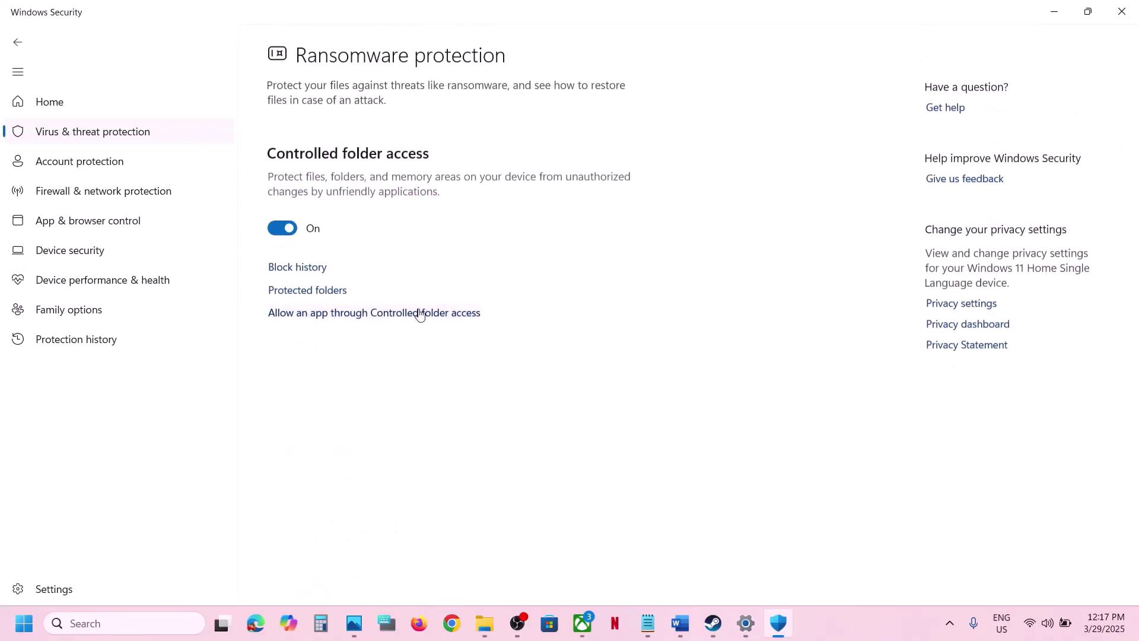
click(382, 319)
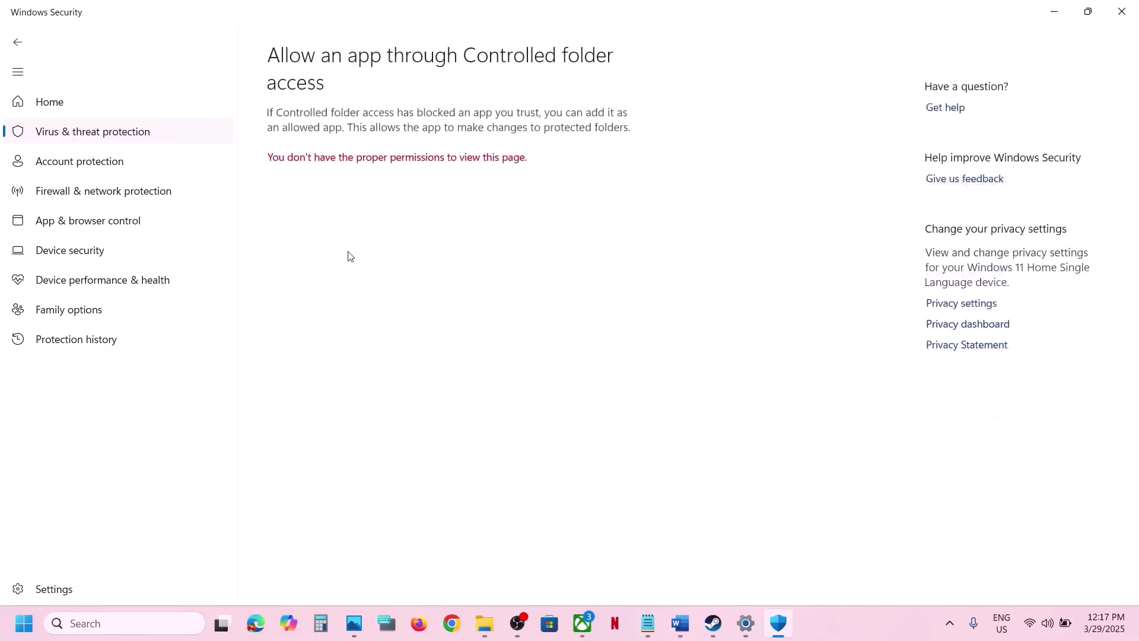
scroll(356, 225, down, 4)
Step: Add the AI-LIMIT application from Steam's steamapps\common\AI Limit folder as an allowed app for Controlled folder access
click(365, 59)
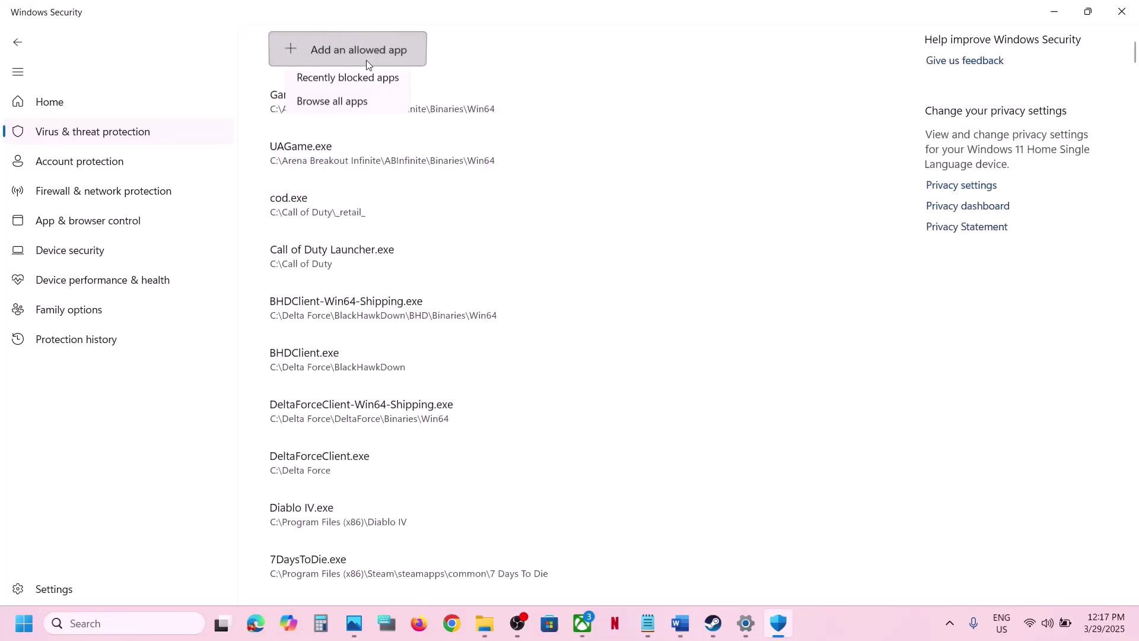
click(332, 105)
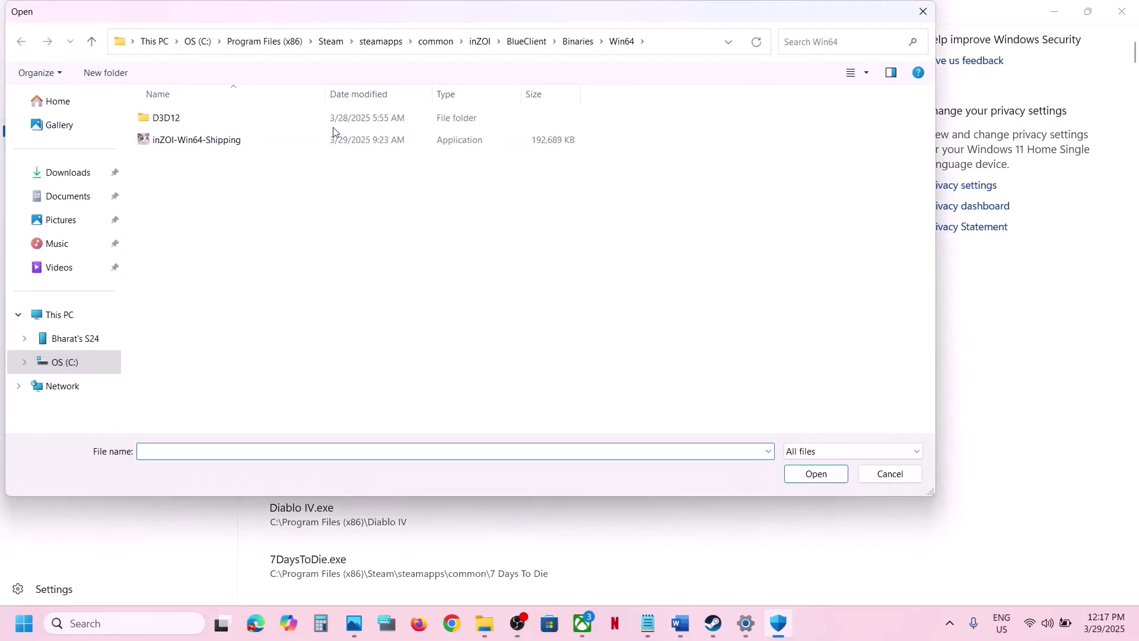
click(433, 41)
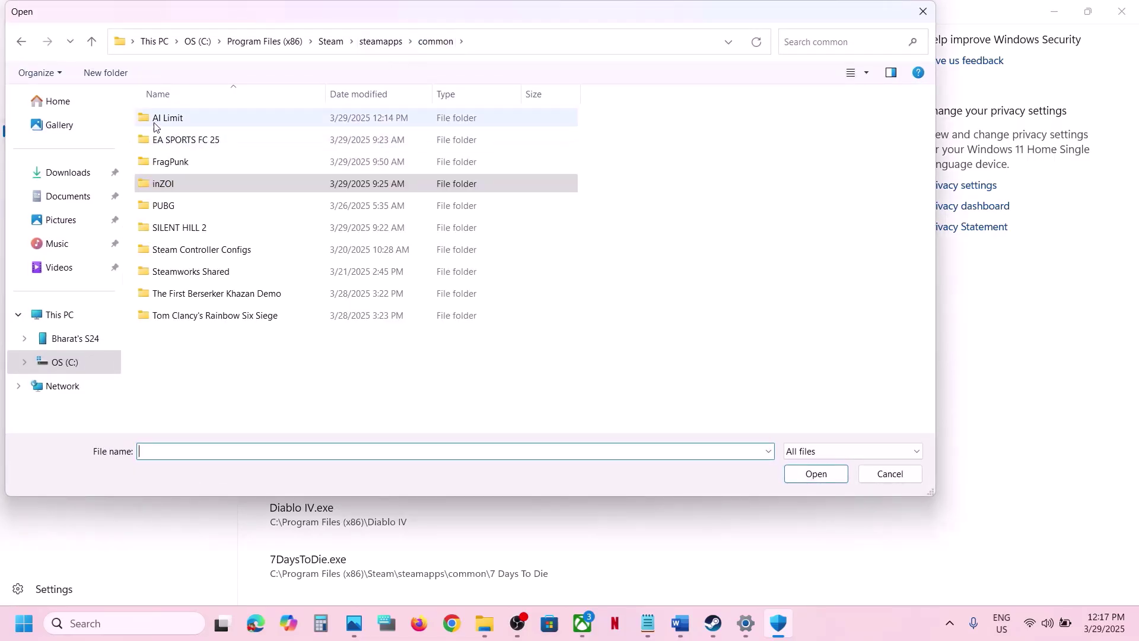
click(154, 123)
double_click(154, 124)
click(193, 140)
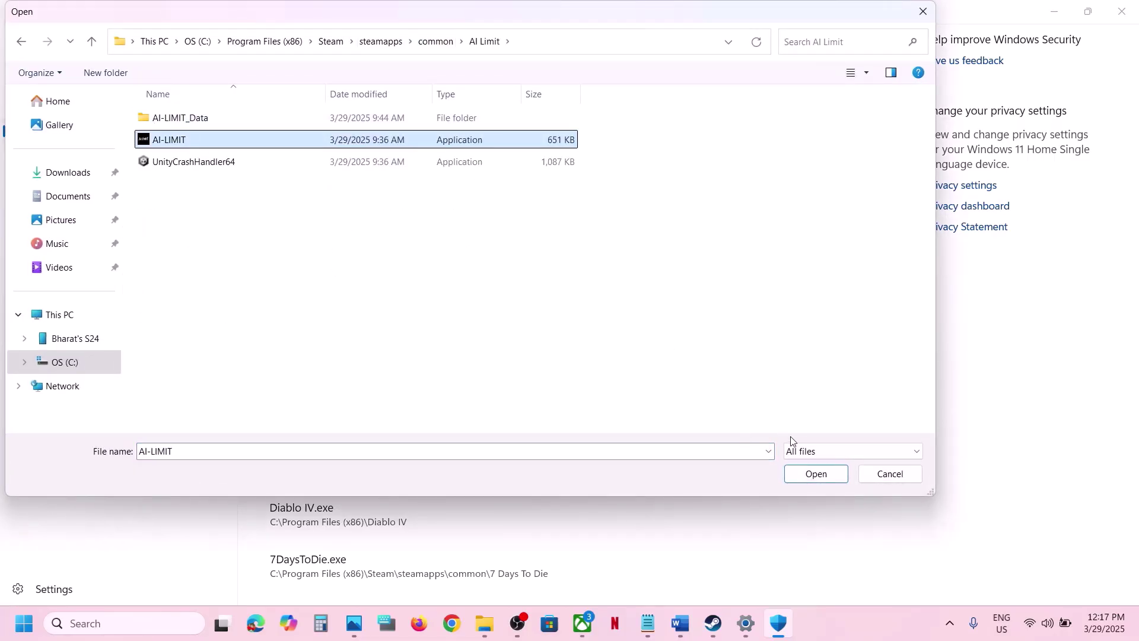
click(803, 473)
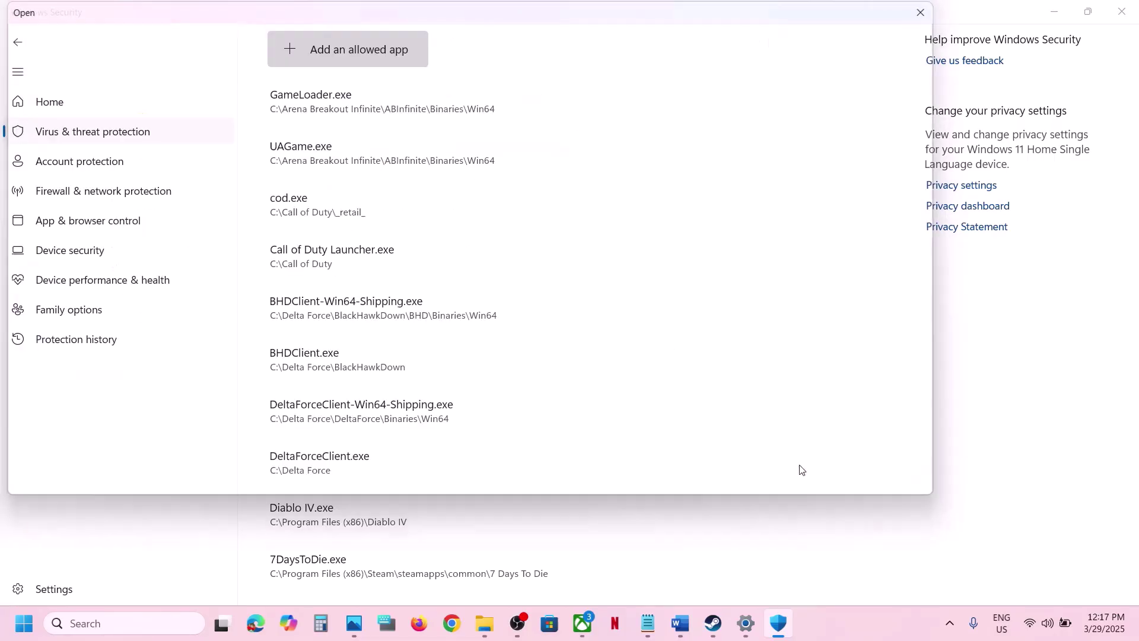
Step: Open Control Panel, go to Windows Defender Firewall's allowed apps list and unlock its settings for changes
click(127, 626)
text(control)
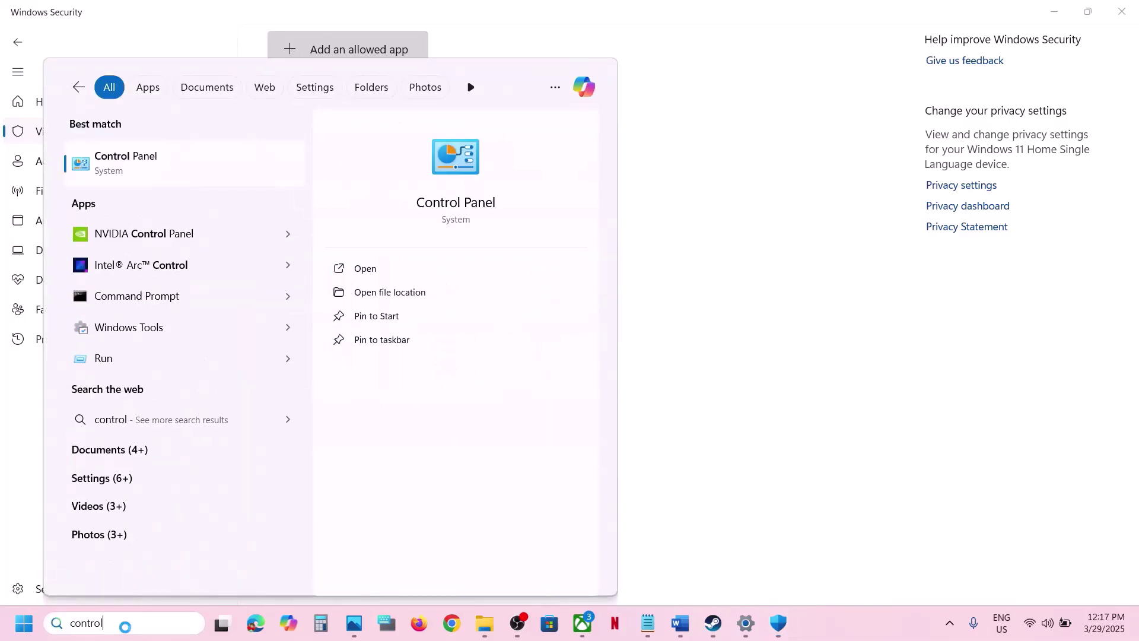
key(Return)
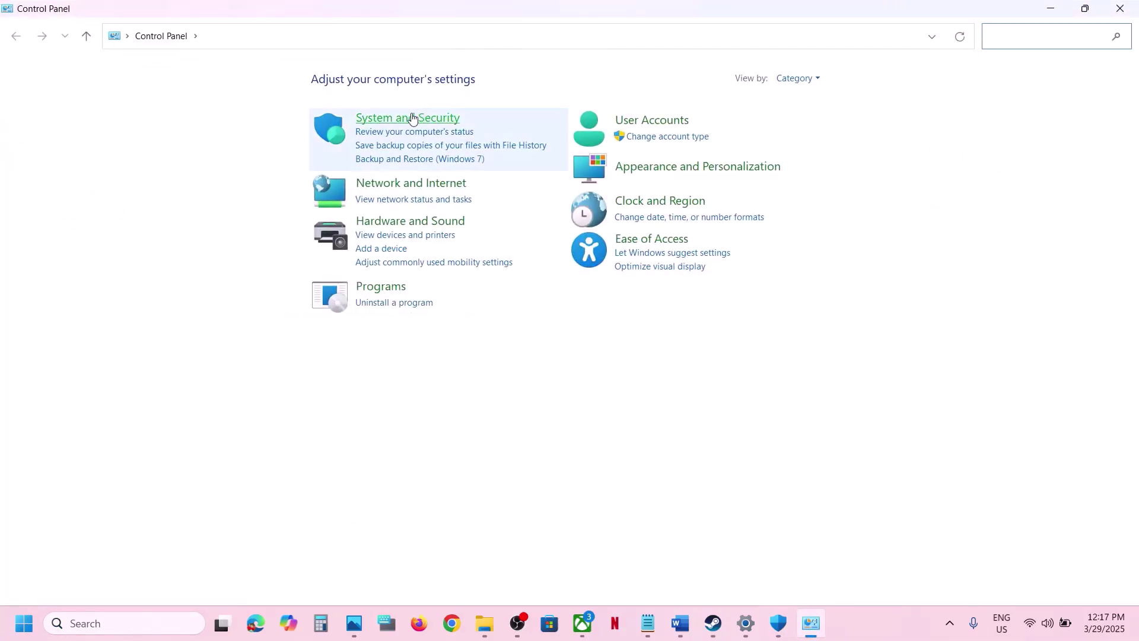
click(413, 118)
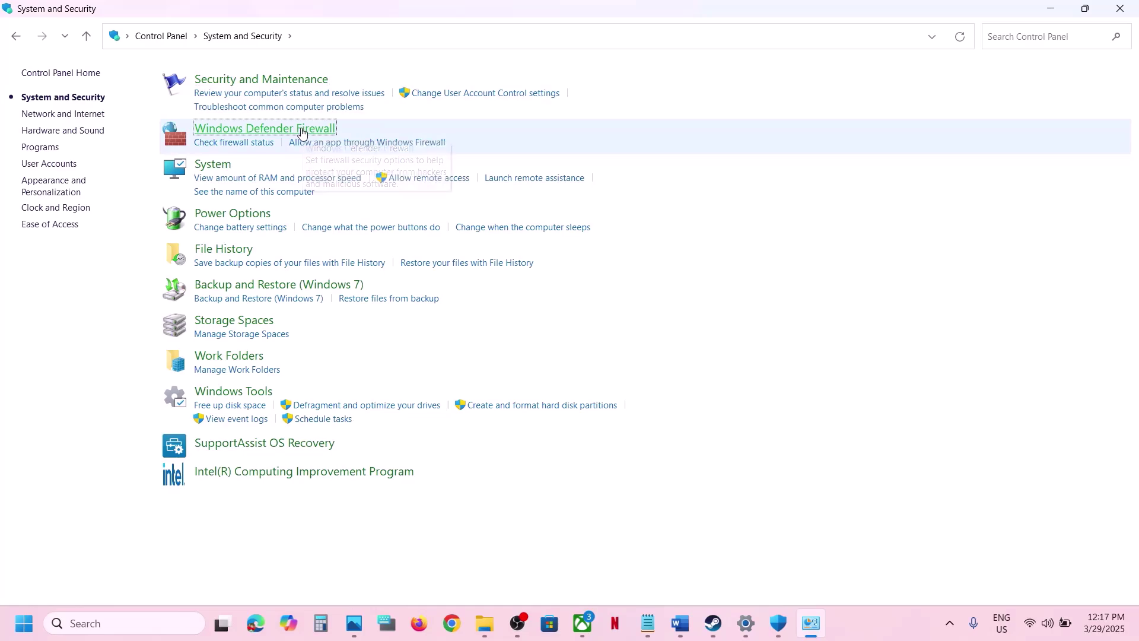
click(302, 129)
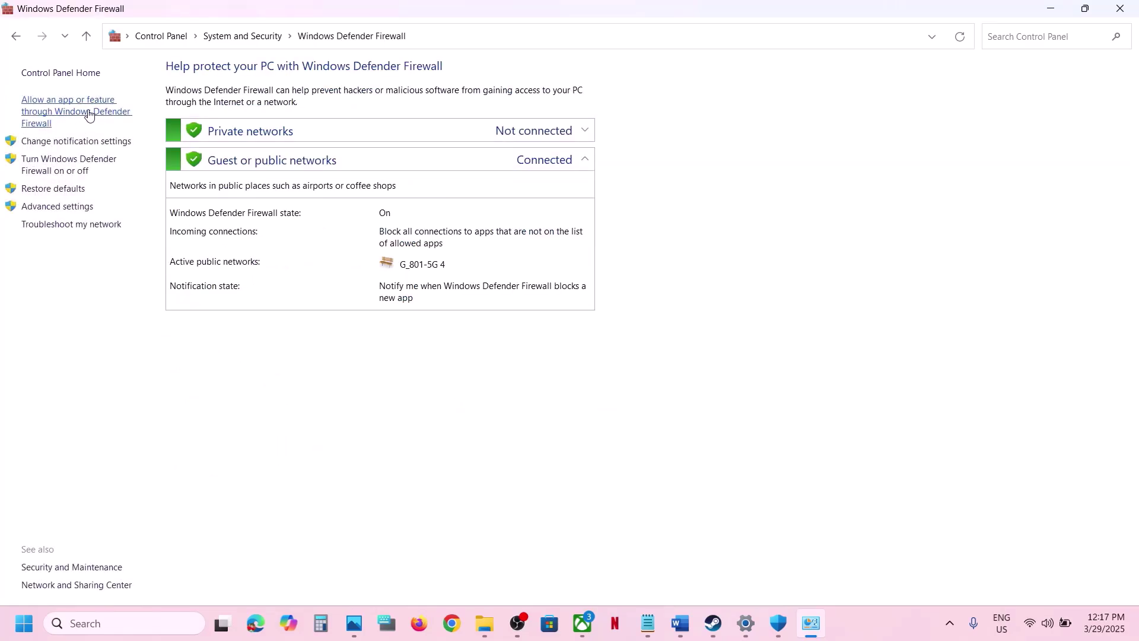
click(87, 115)
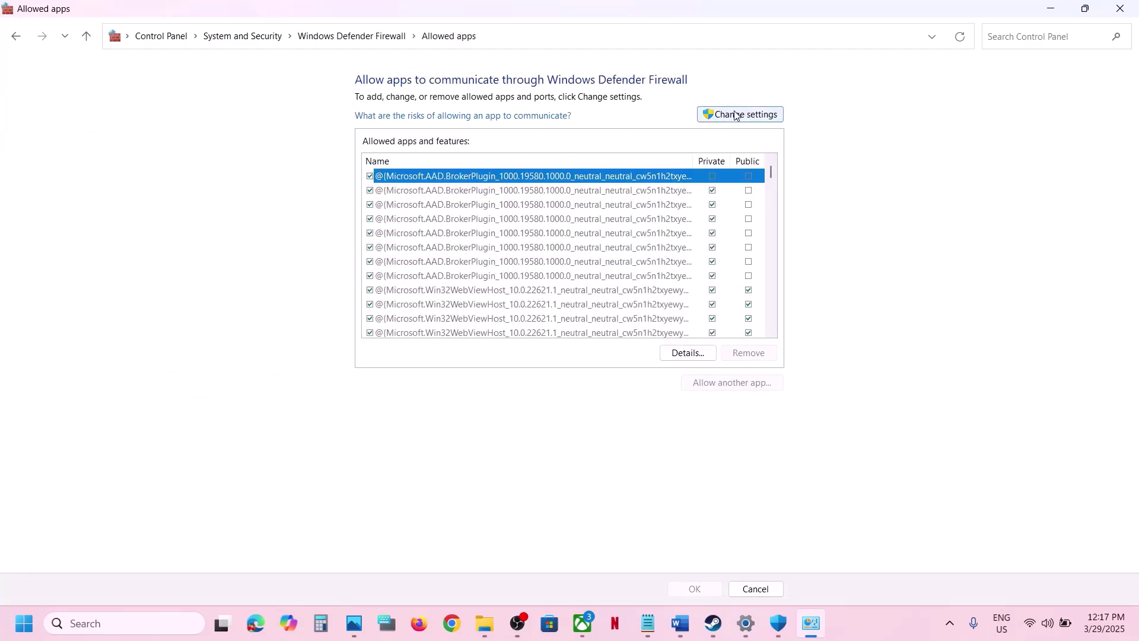
click(745, 115)
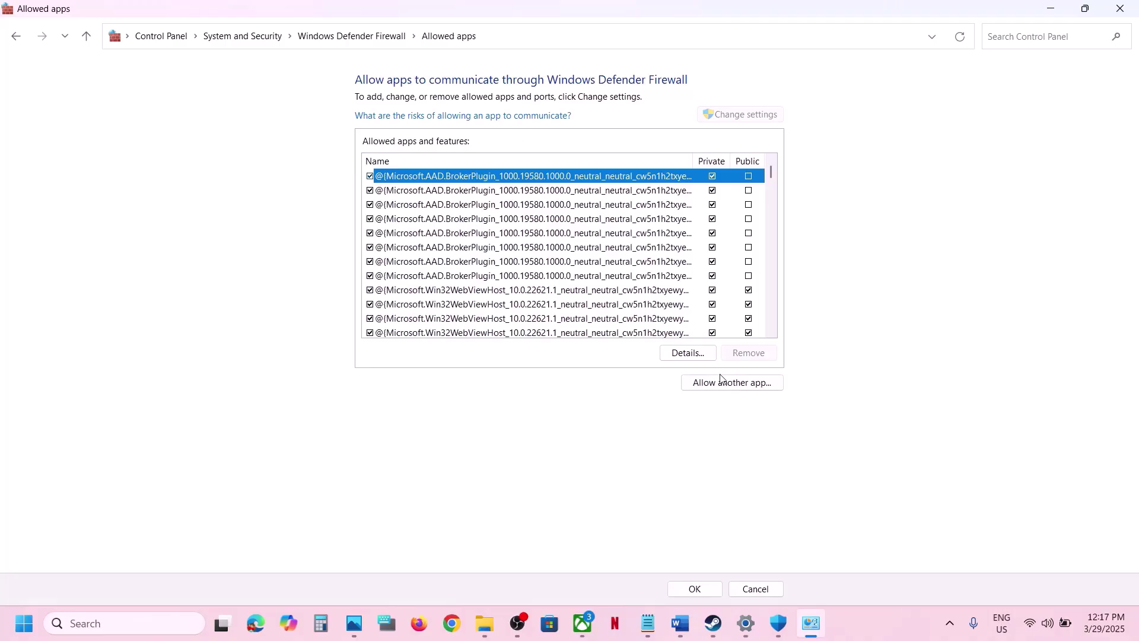
Step: Try to add the AI-LIMIT application from the steamapps\common\AI Limit folder to the firewall's allowed apps
click(722, 382)
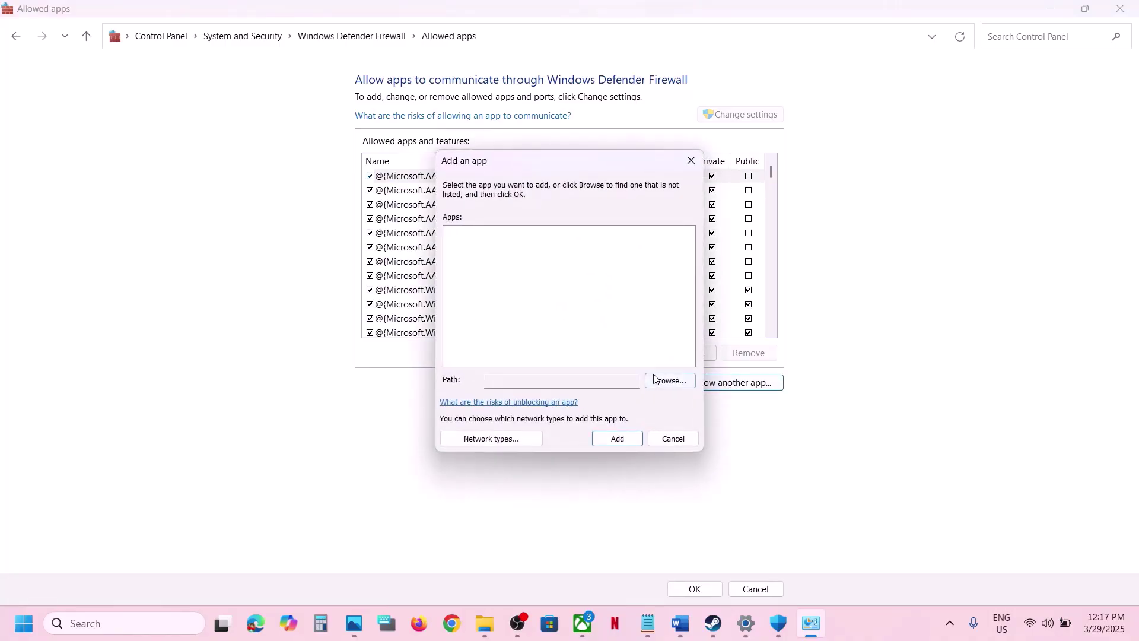
click(654, 380)
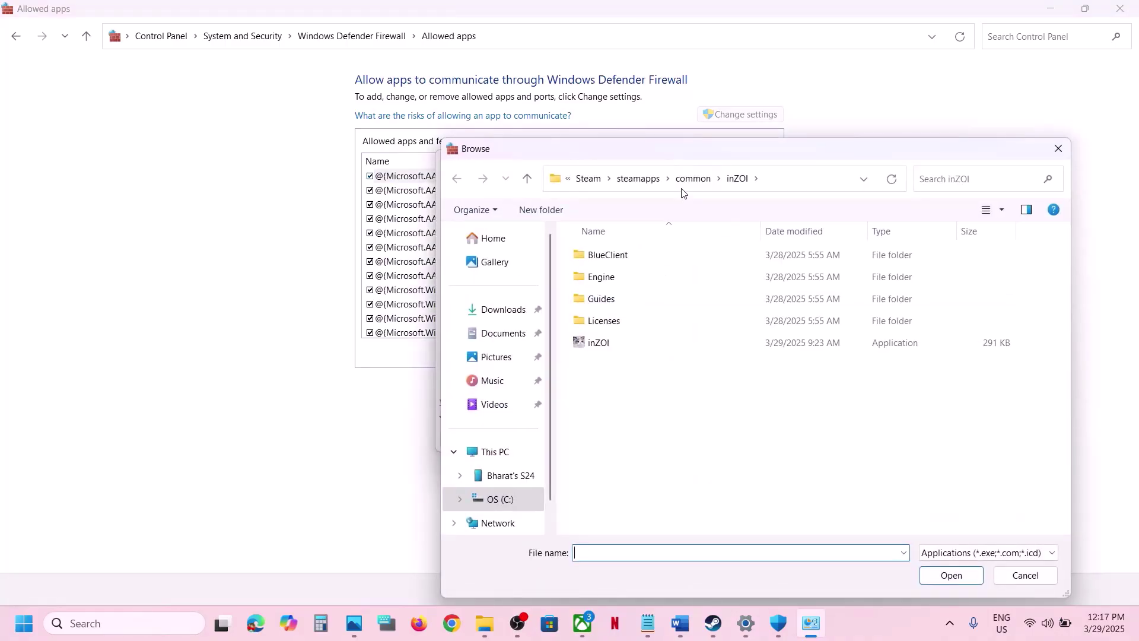
click(682, 181)
double_click(596, 256)
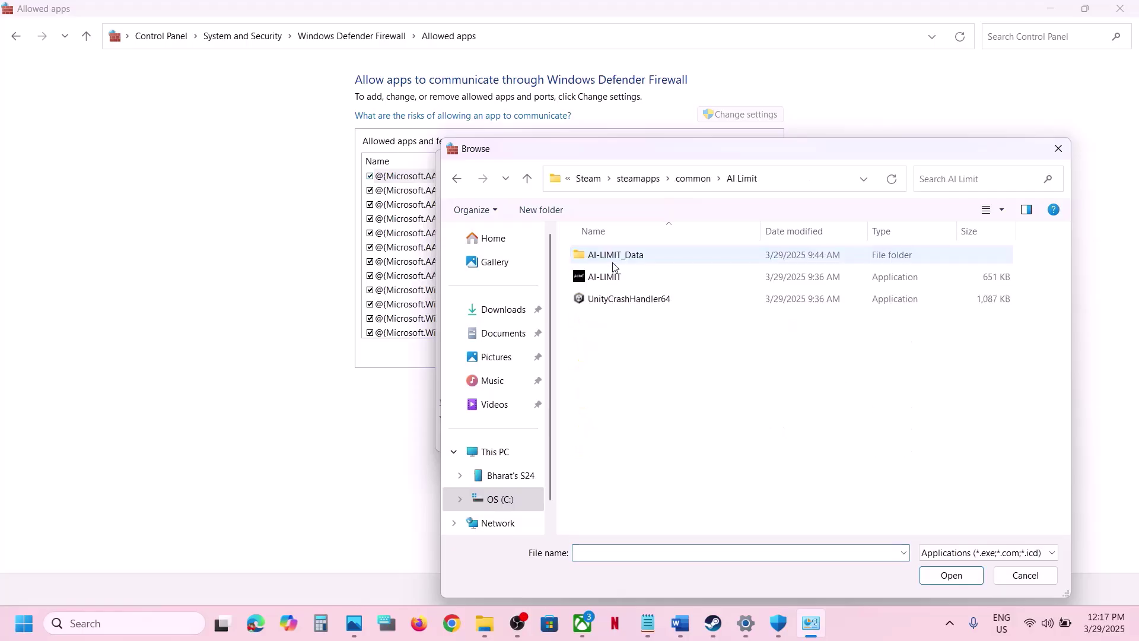
click(629, 286)
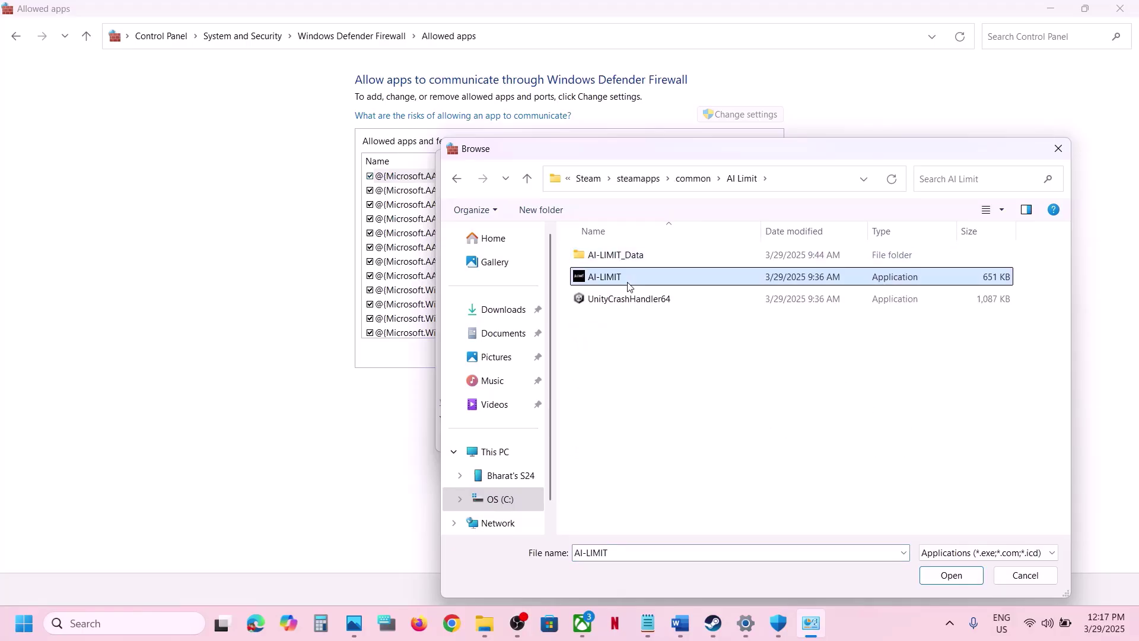
click(949, 574)
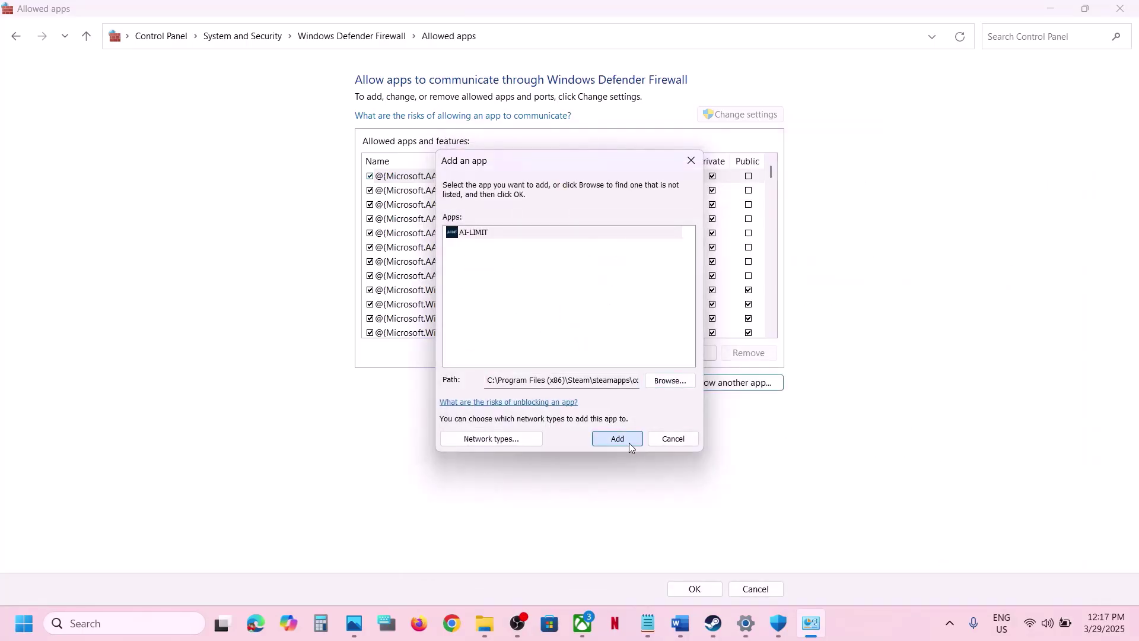
click(629, 442)
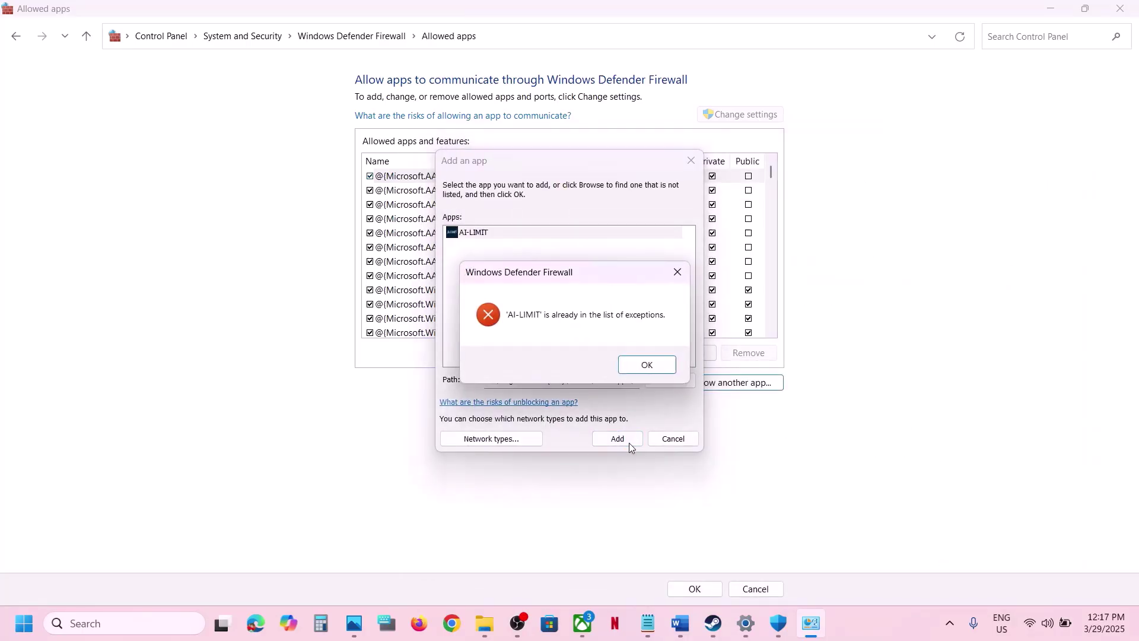
click(644, 362)
click(691, 161)
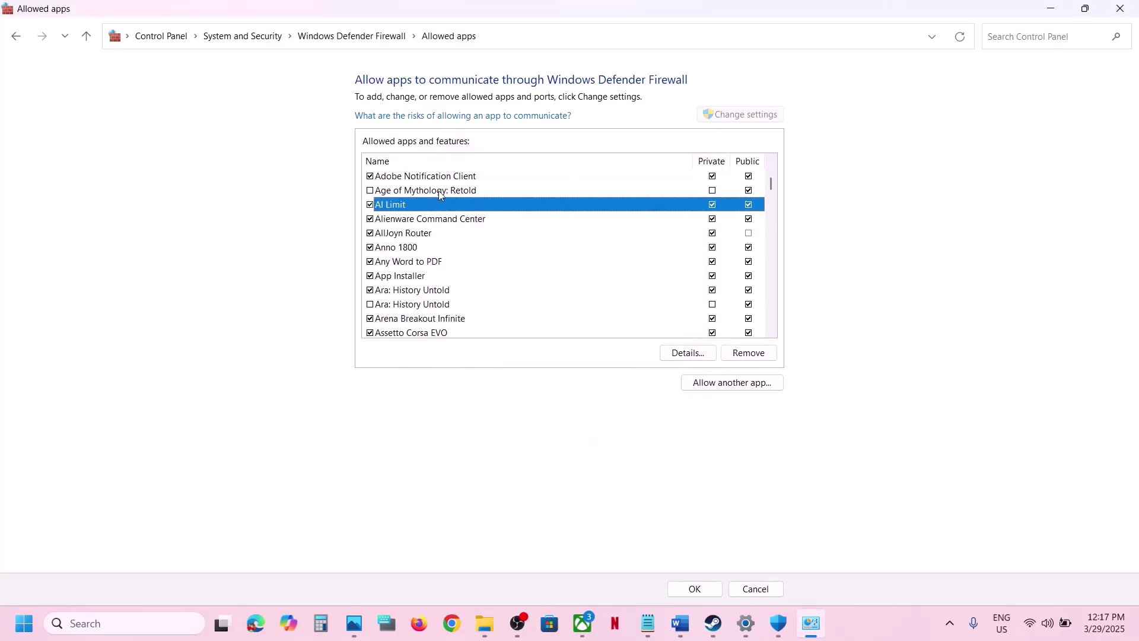
Step: Check the AI Limit entry in the firewall's allowed apps list and close Control Panel, Windows Security and Settings
click(400, 194)
click(401, 207)
click(1119, 8)
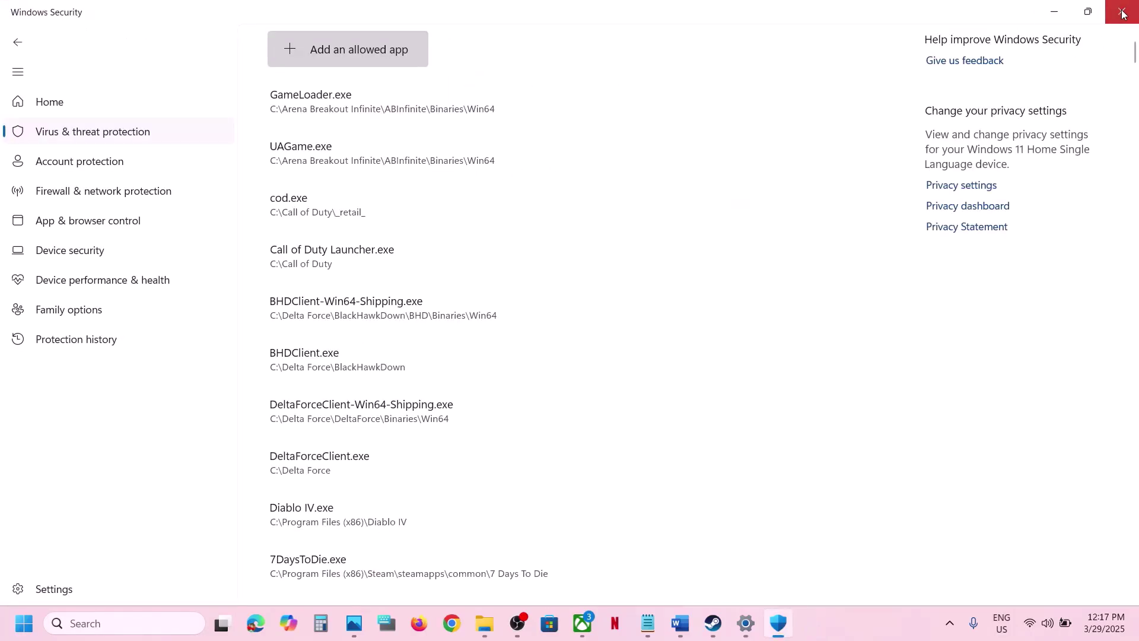
click(1123, 13)
click(1122, 10)
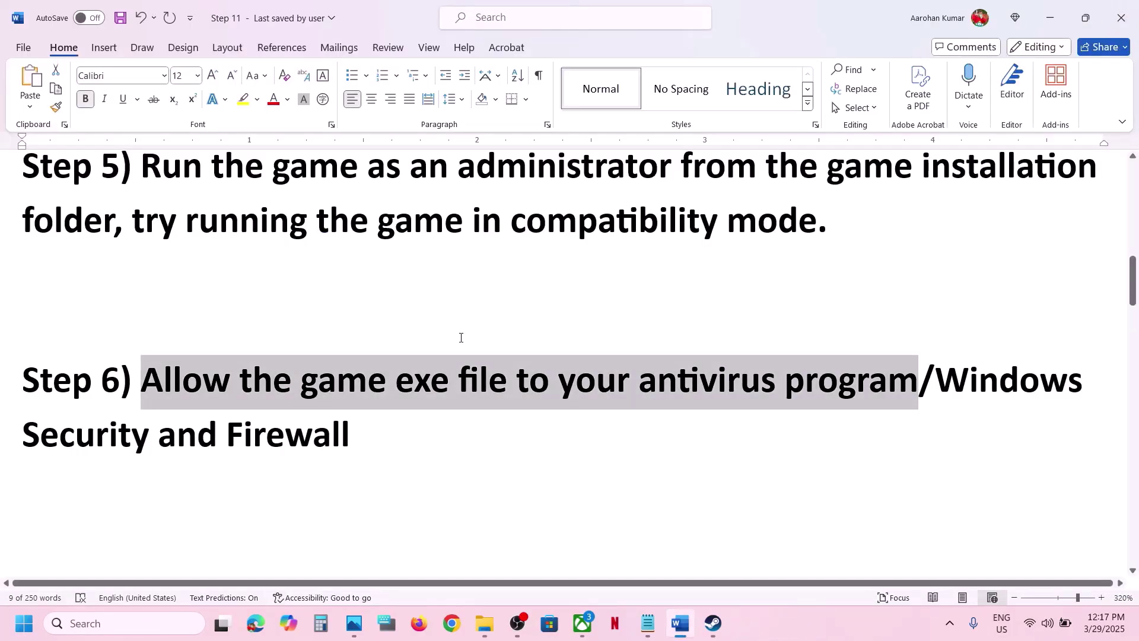
Step: In the Word document, highlight step 7's instruction to rename or delete the save game files and its backup and lost-progress notes
scroll(460, 336, down, 4)
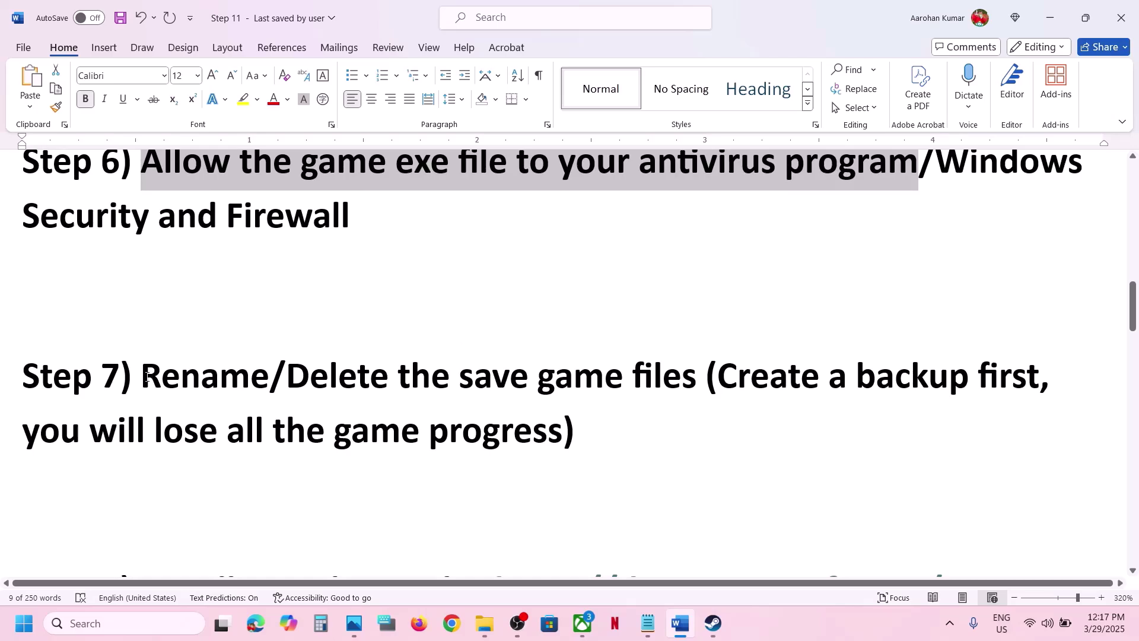
drag(146, 376, 699, 377)
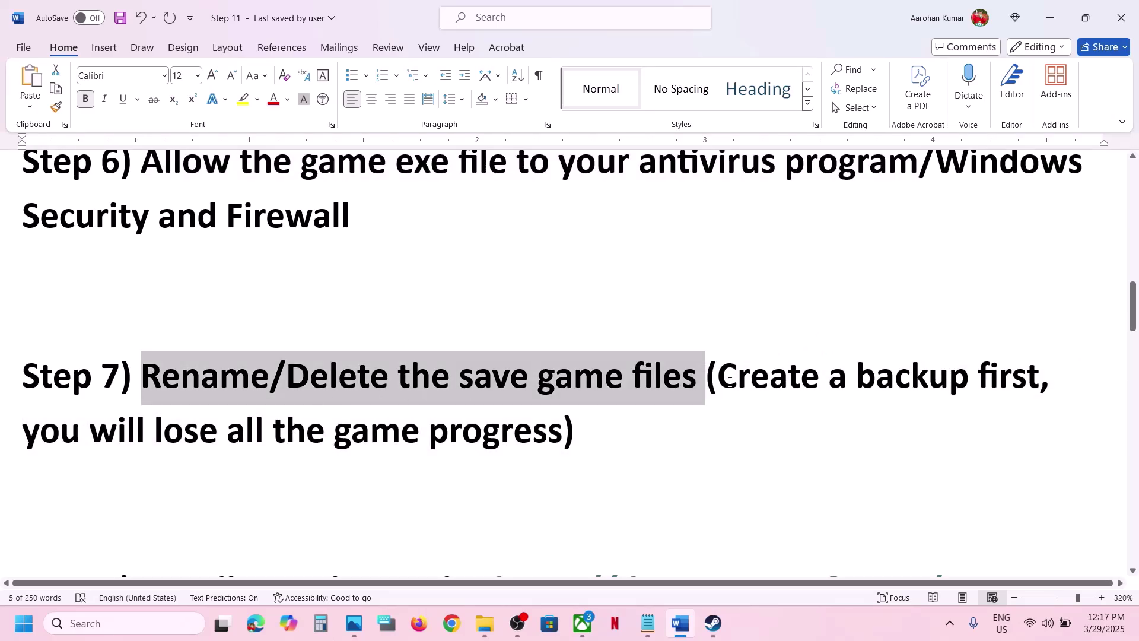
drag(720, 377, 986, 398)
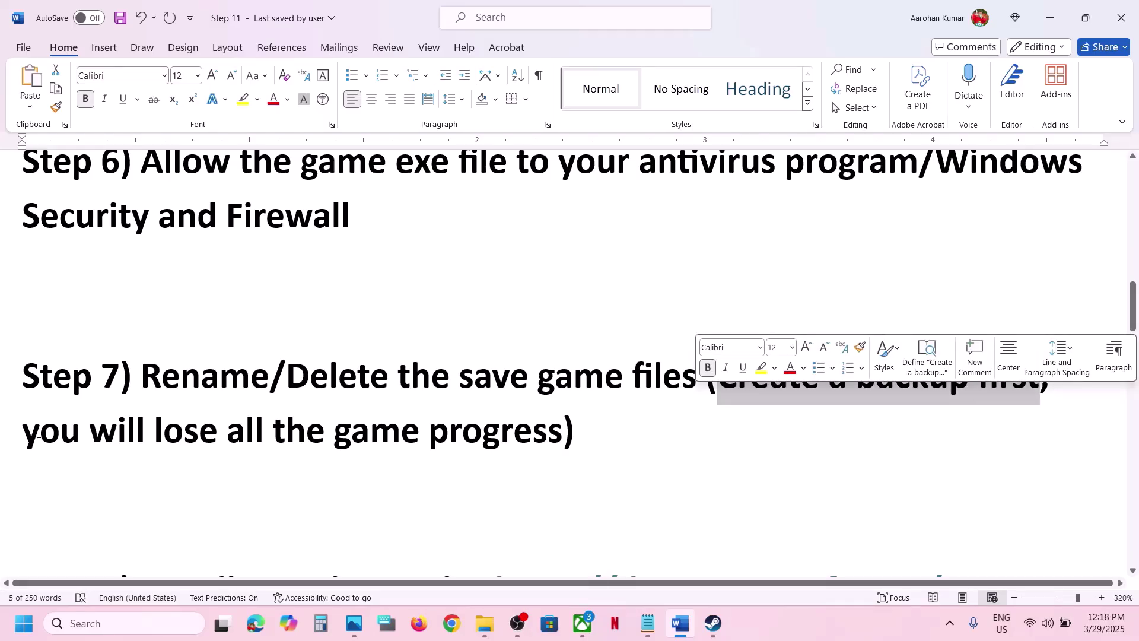
drag(81, 431, 537, 446)
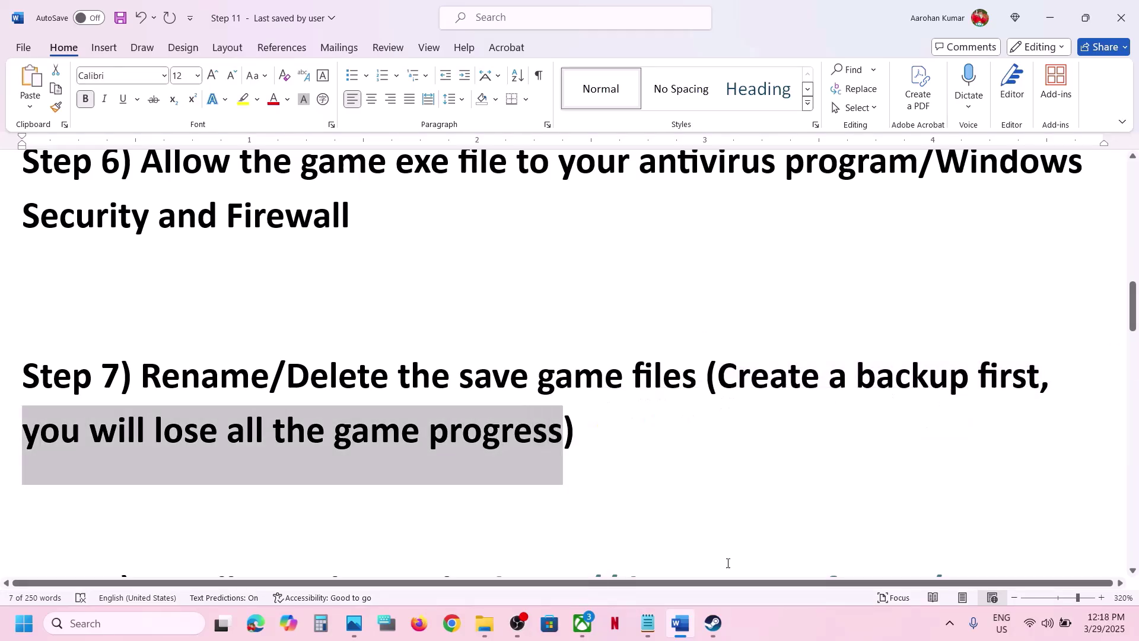
Step: Switch to File Explorer and go to the user's profile folder under Users on OS (C:)
mouse_move(485, 623)
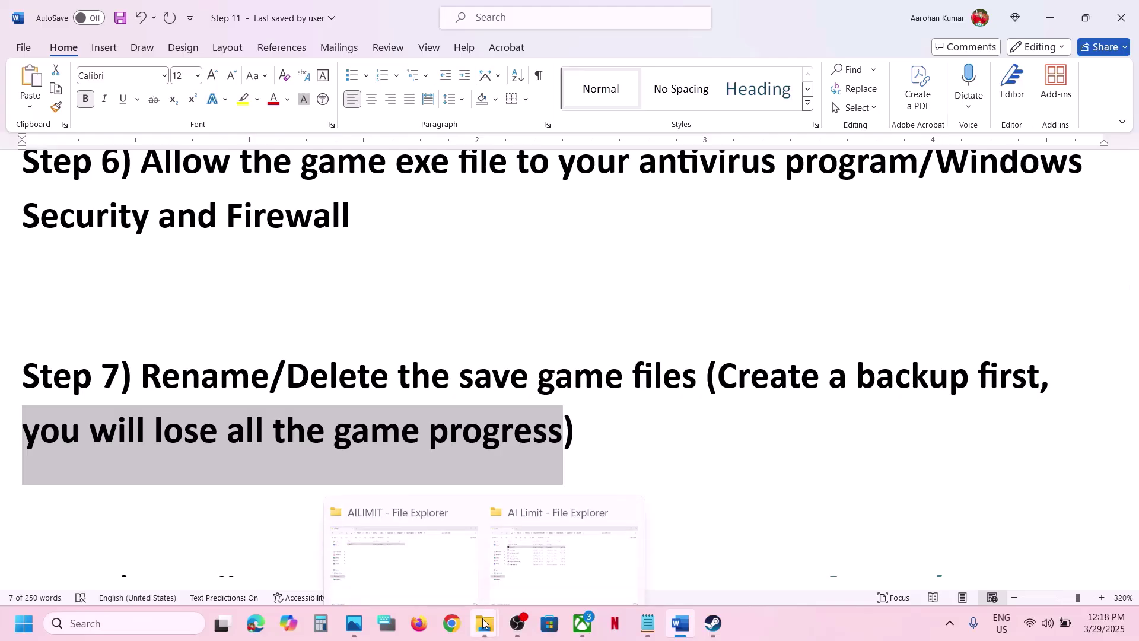
click(582, 533)
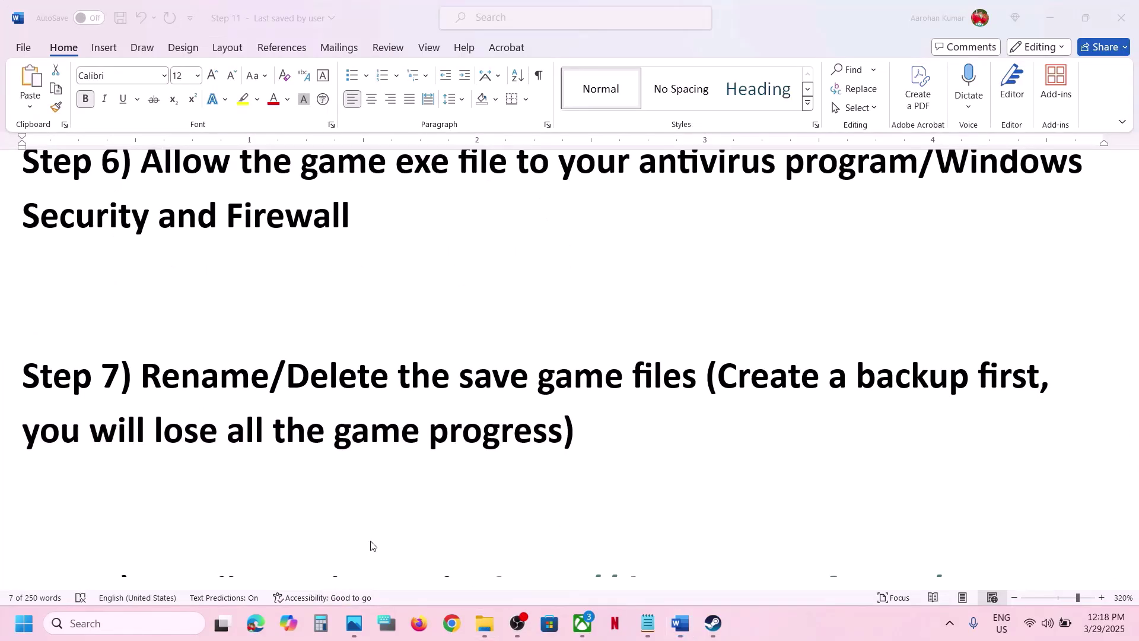
mouse_move(490, 630)
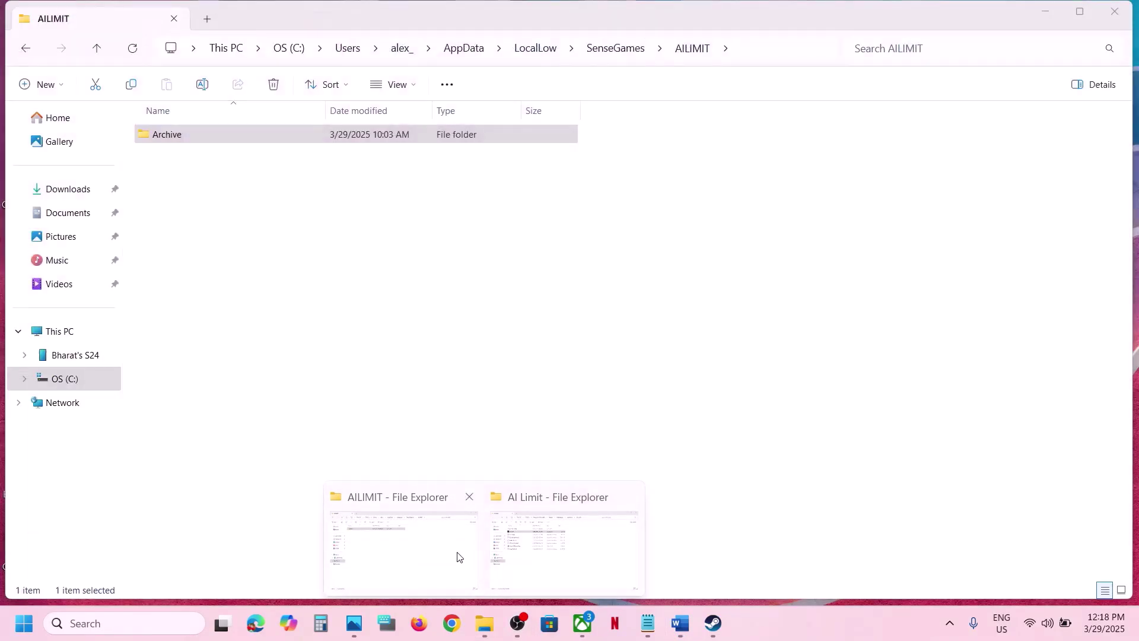
click(457, 554)
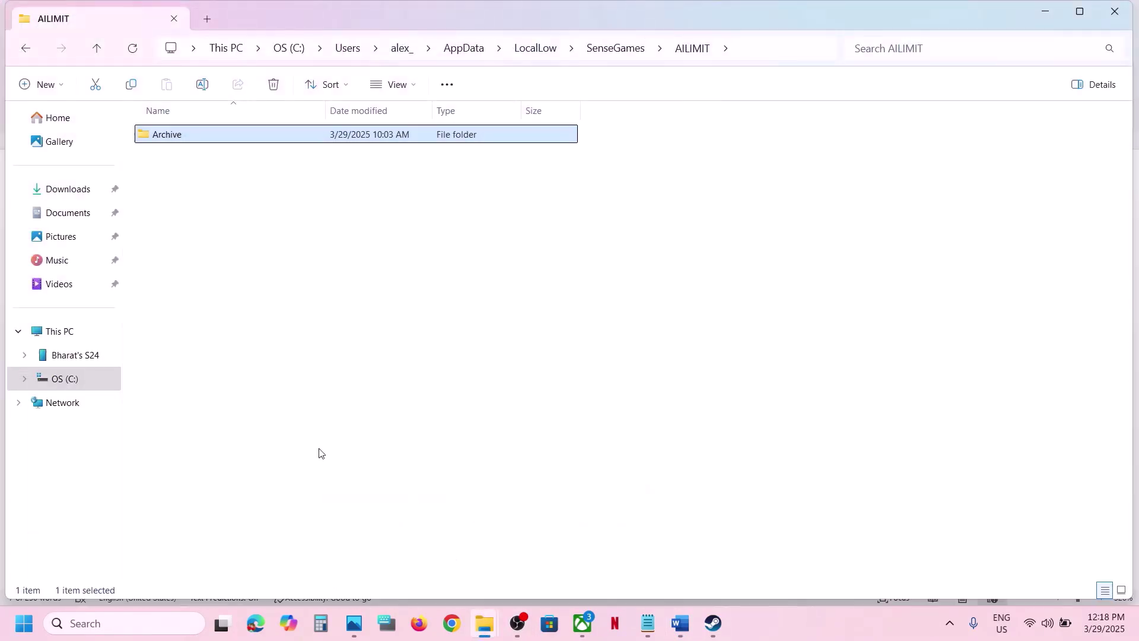
click(76, 331)
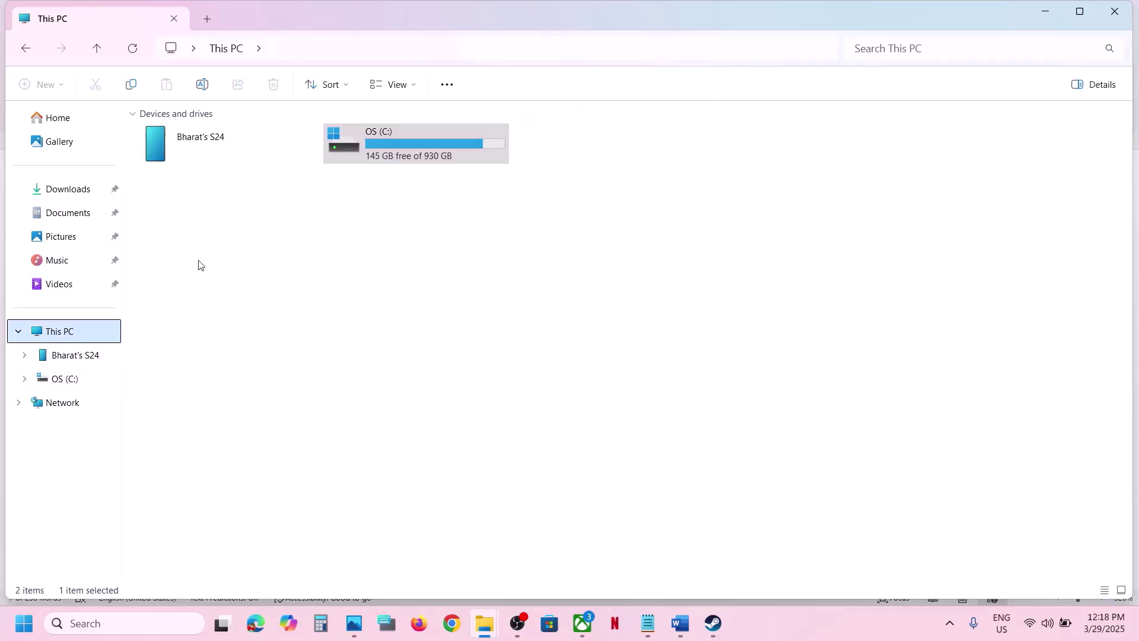
double_click(382, 159)
scroll(249, 309, down, 2)
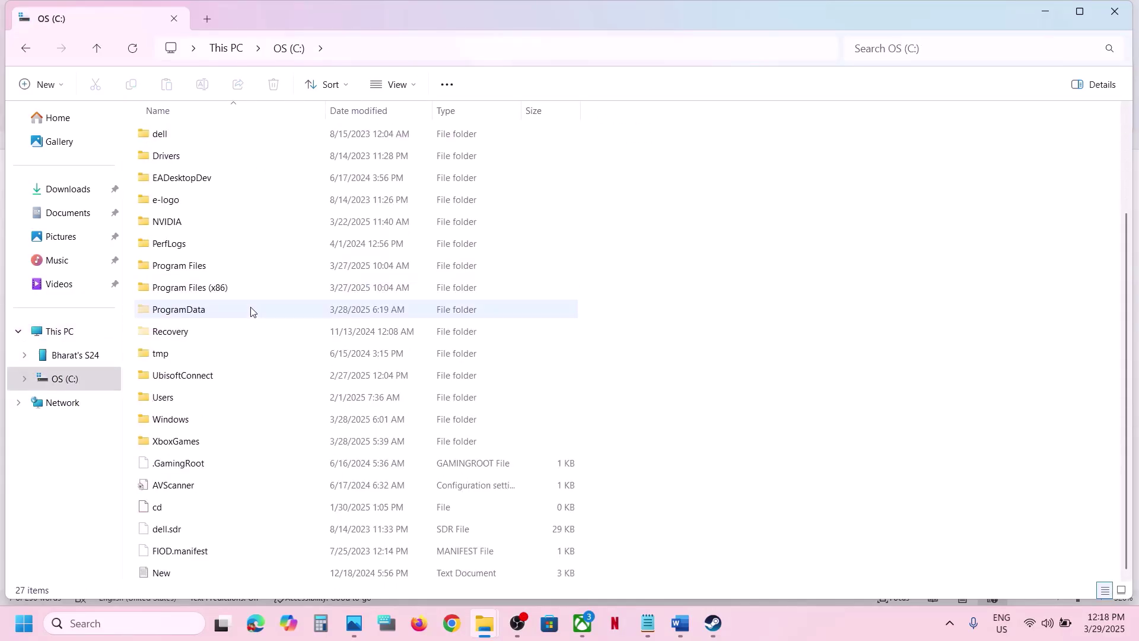
double_click(183, 401)
double_click(200, 140)
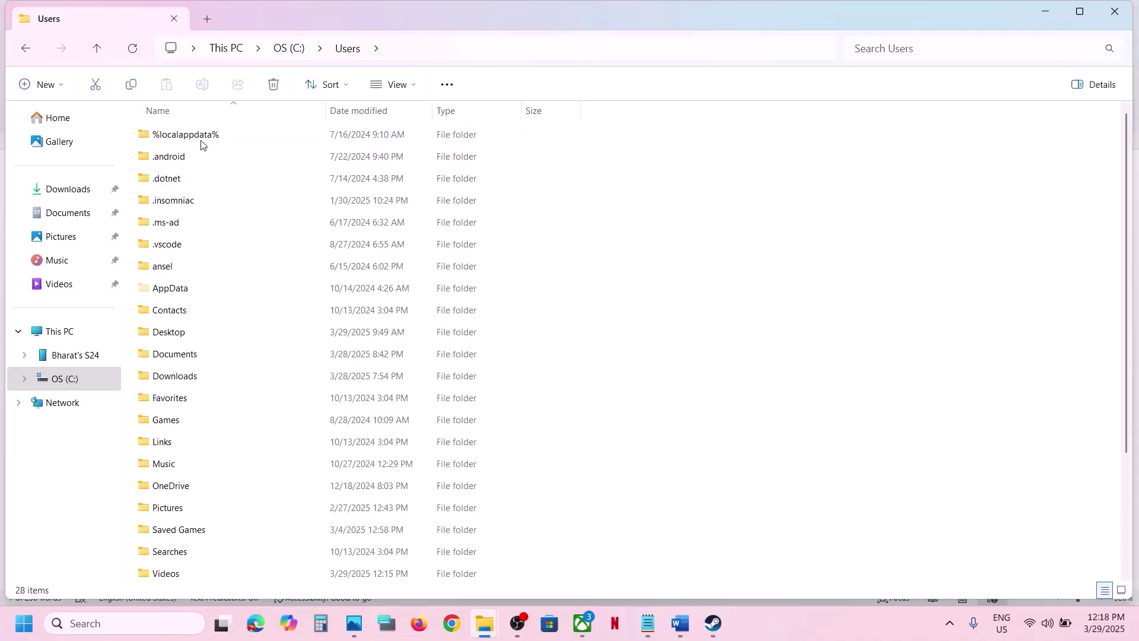
Step: Check the Hidden items display option in the profile folder and open AppData\LocalLow
click(173, 291)
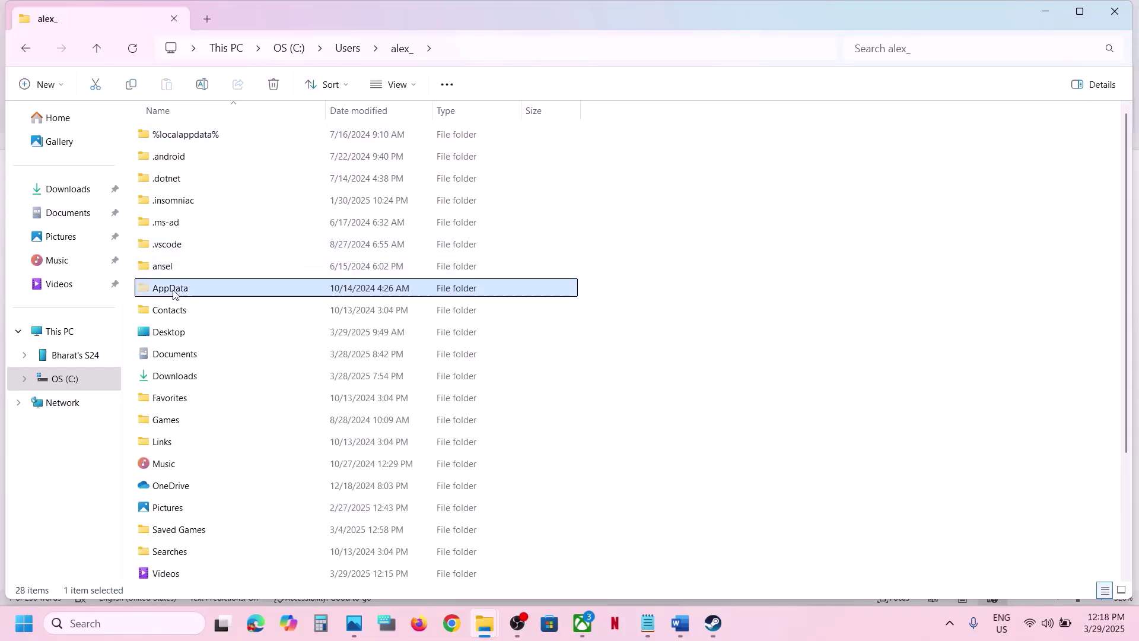
click(409, 85)
mouse_move(394, 363)
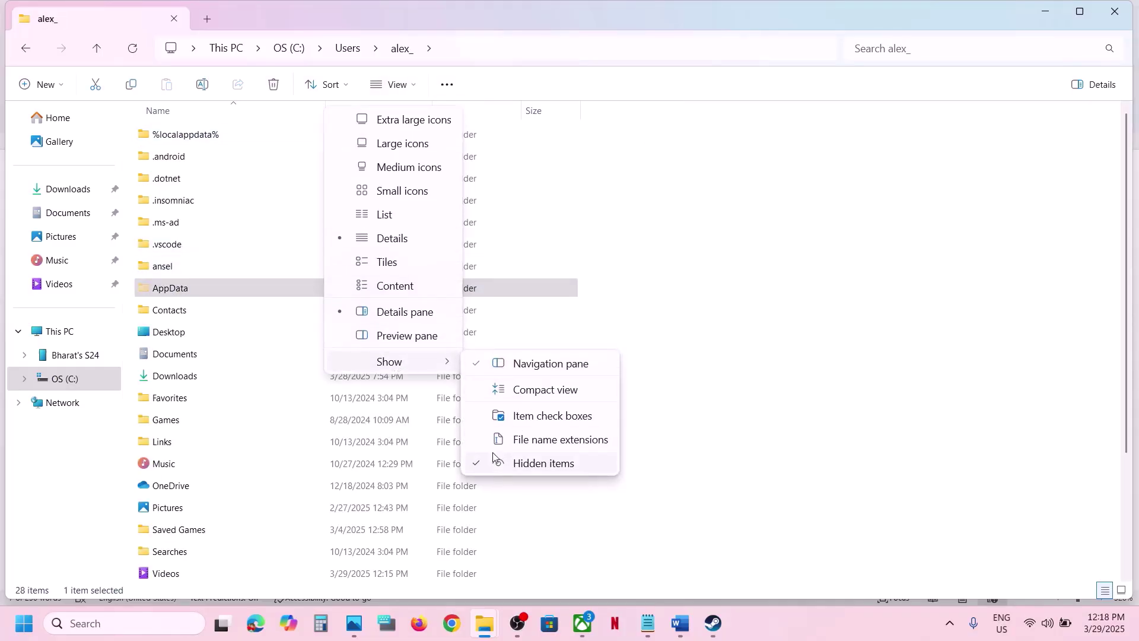
double_click(216, 292)
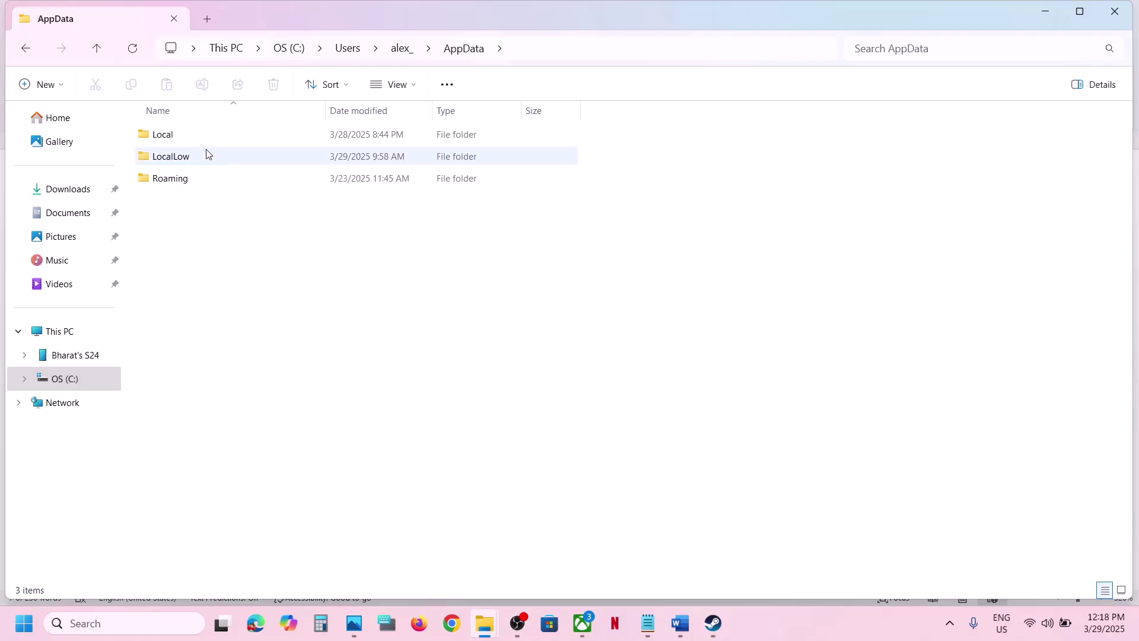
double_click(172, 167)
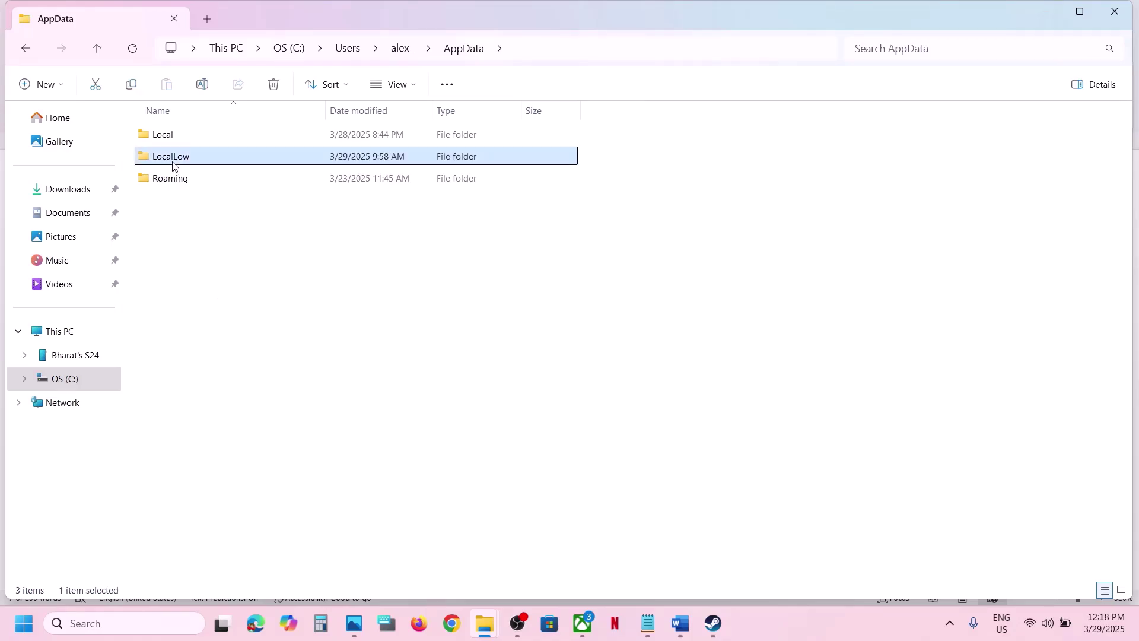
Step: Copy the SenseGames folder from LocalLow to the desktop as a backup and place it below the inZOI folder
scroll(231, 272, down, 5)
scroll(231, 273, down, 5)
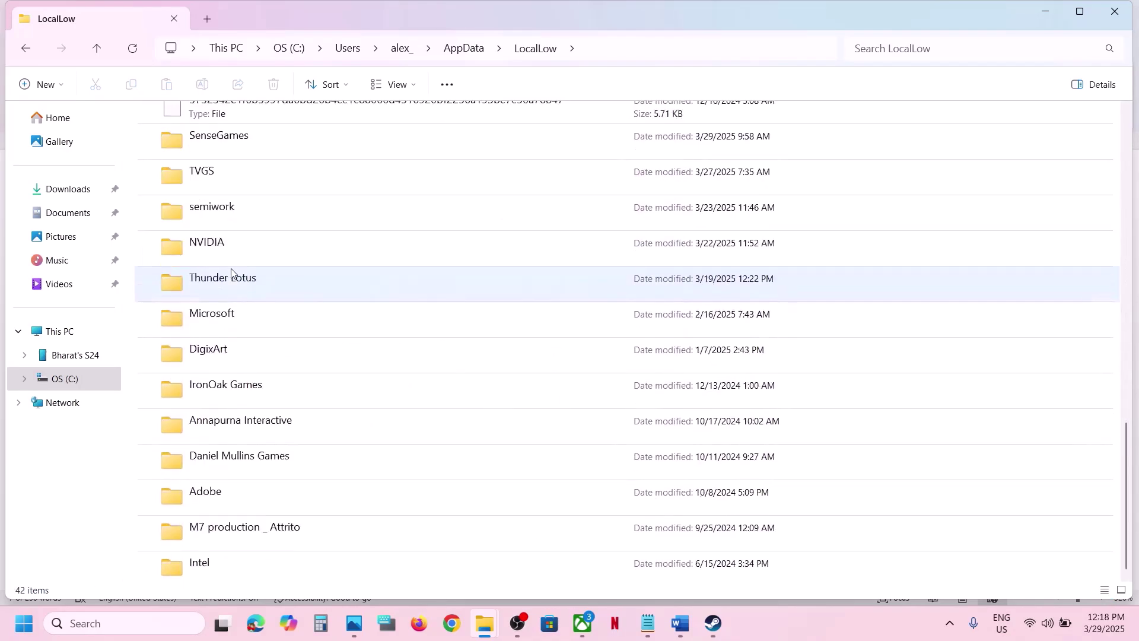
scroll(231, 272, up, 2)
click(259, 318)
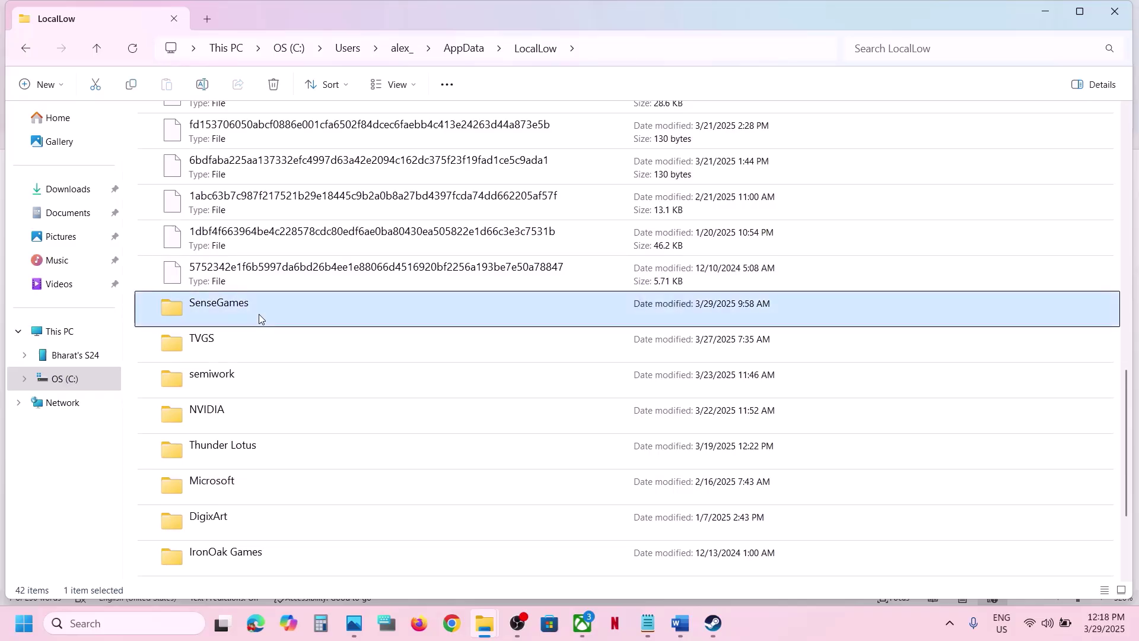
right_click(258, 314)
click(330, 186)
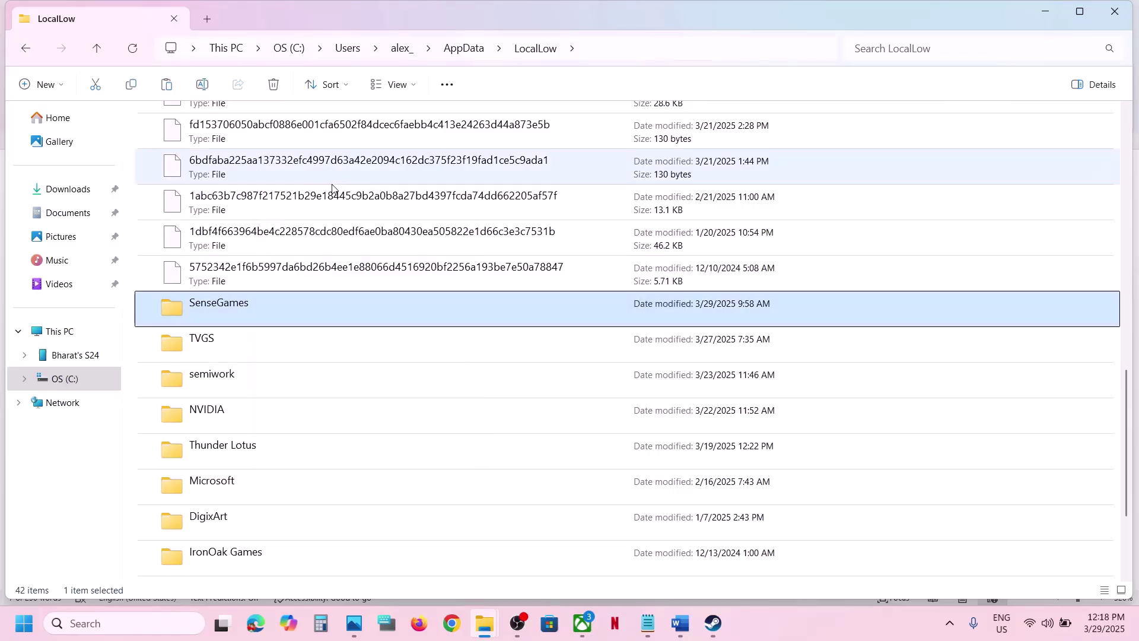
key(super+d)
key(ctrl+v)
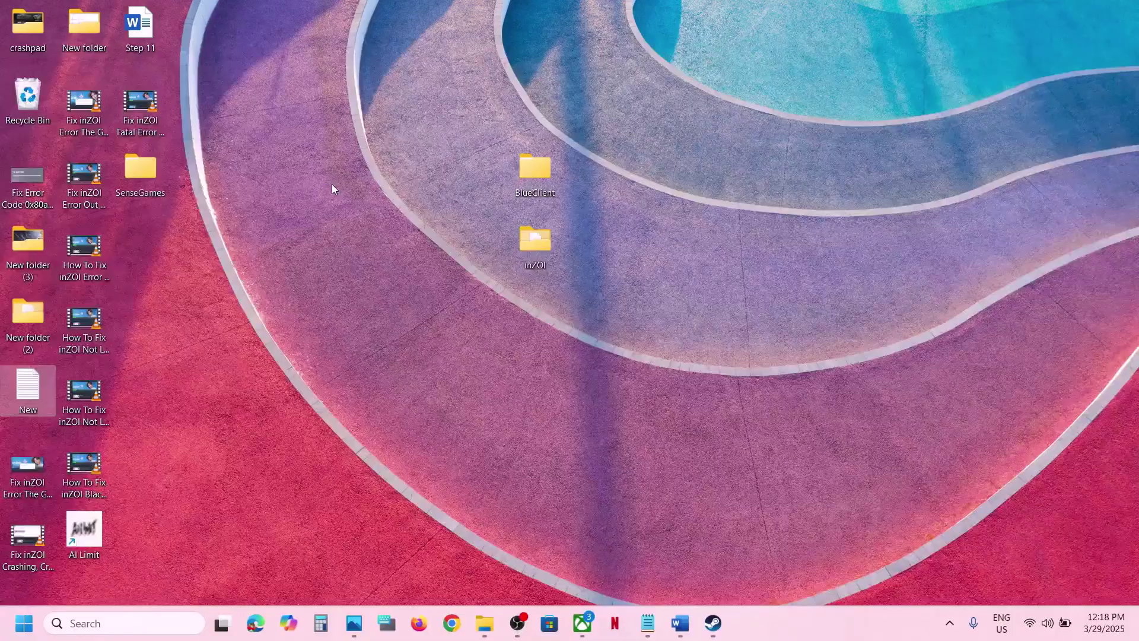
drag(154, 186, 336, 278)
drag(544, 304, 542, 320)
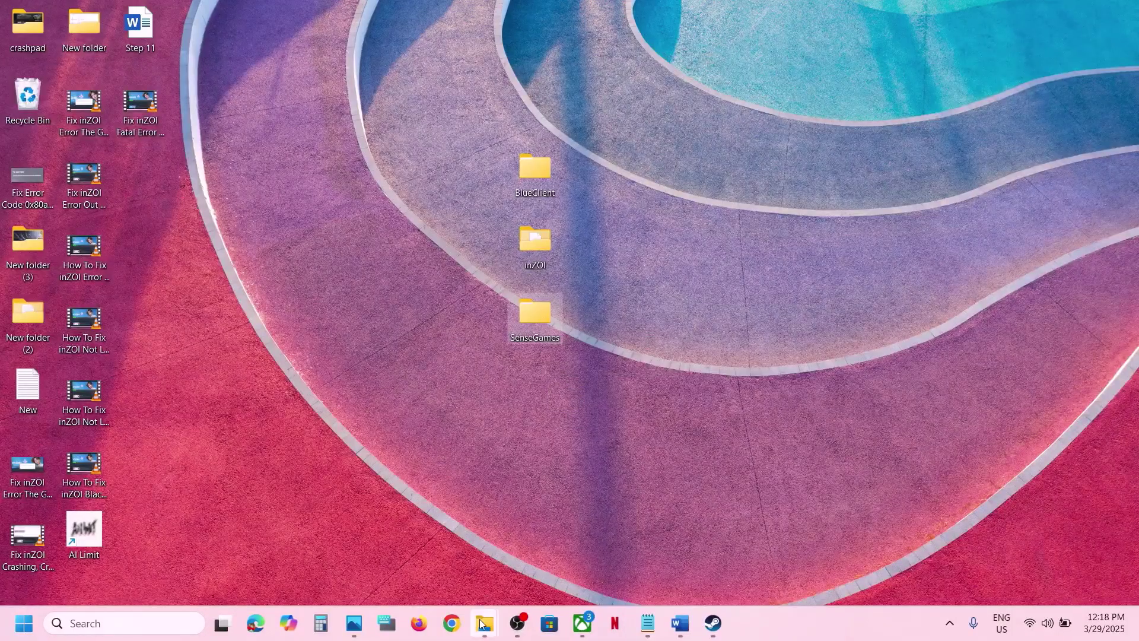
Step: Rename the original SenseGames folder in LocalLow to SenseGames.old
mouse_move(489, 621)
click(546, 557)
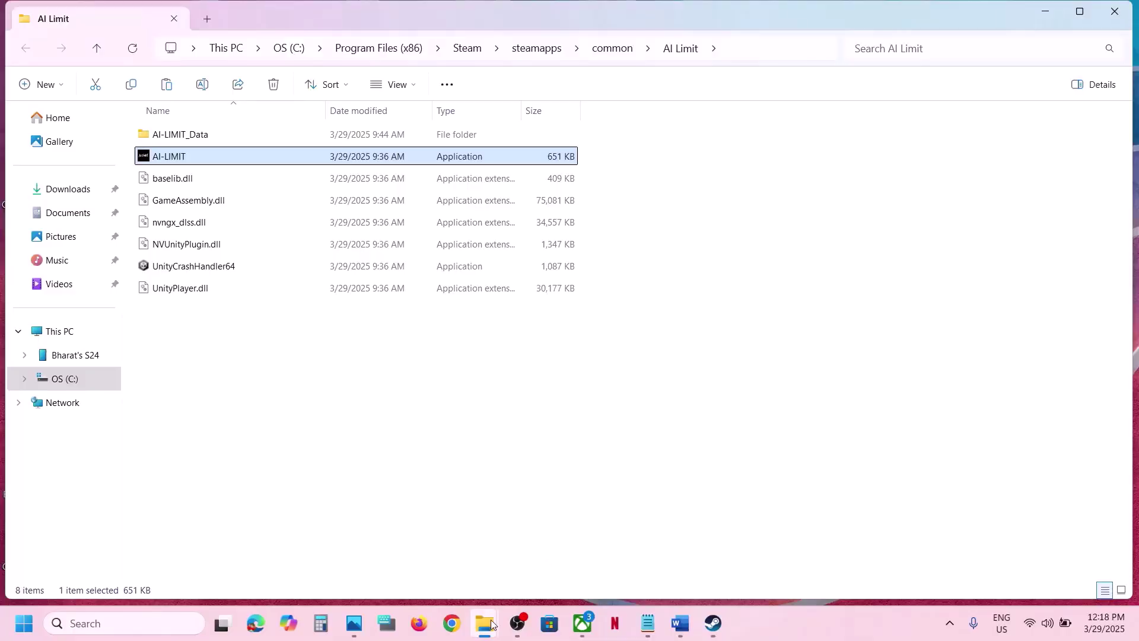
click(434, 564)
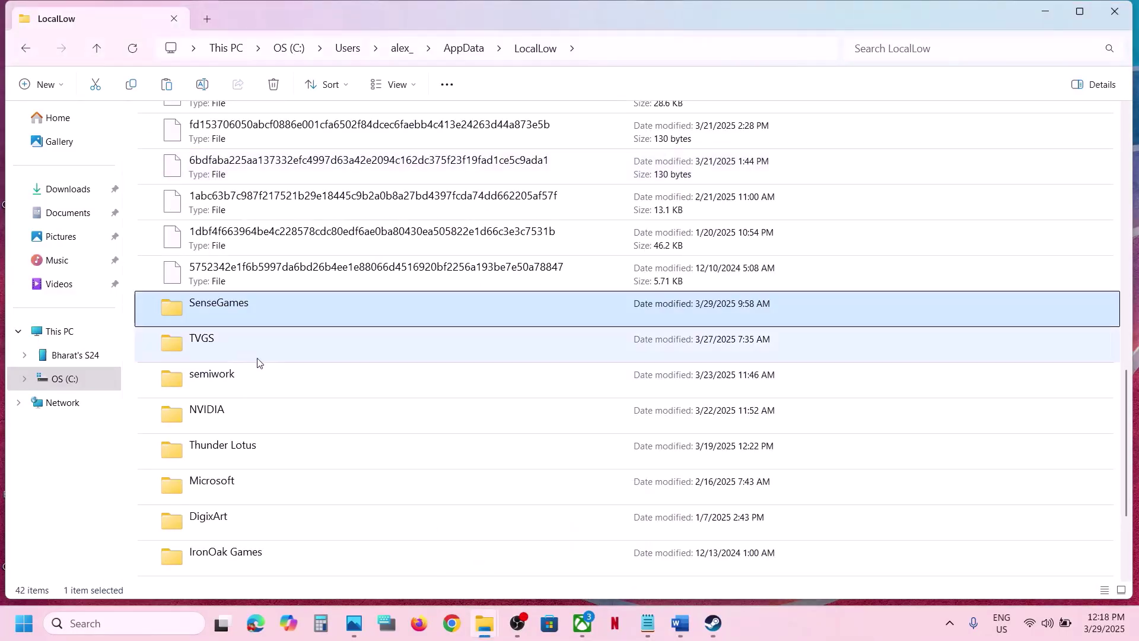
right_click(229, 309)
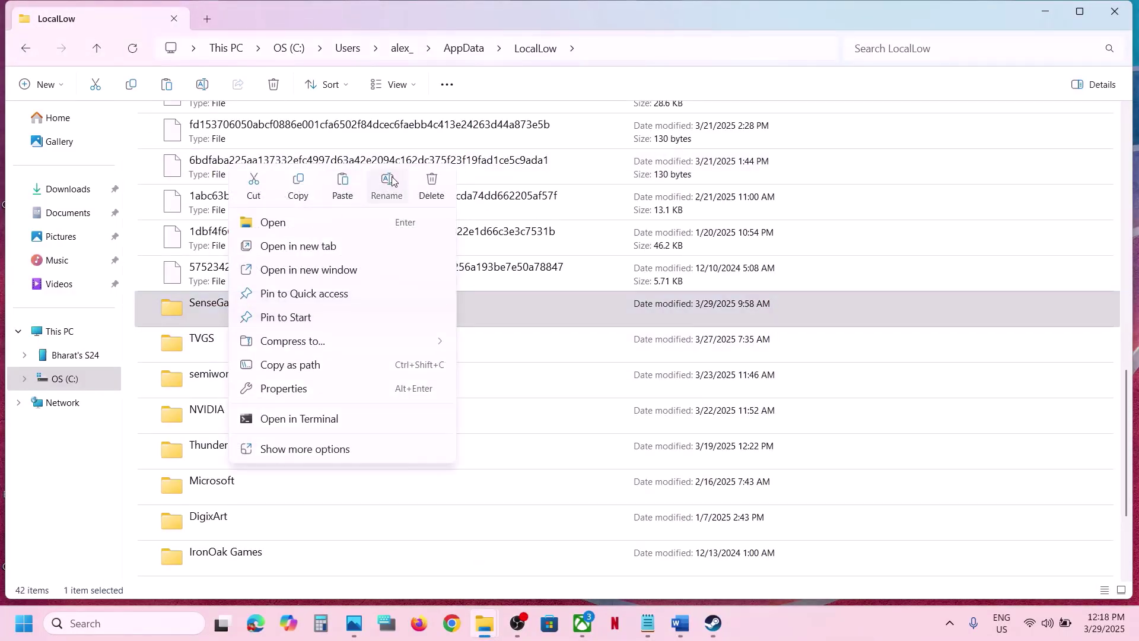
click(387, 184)
click(249, 301)
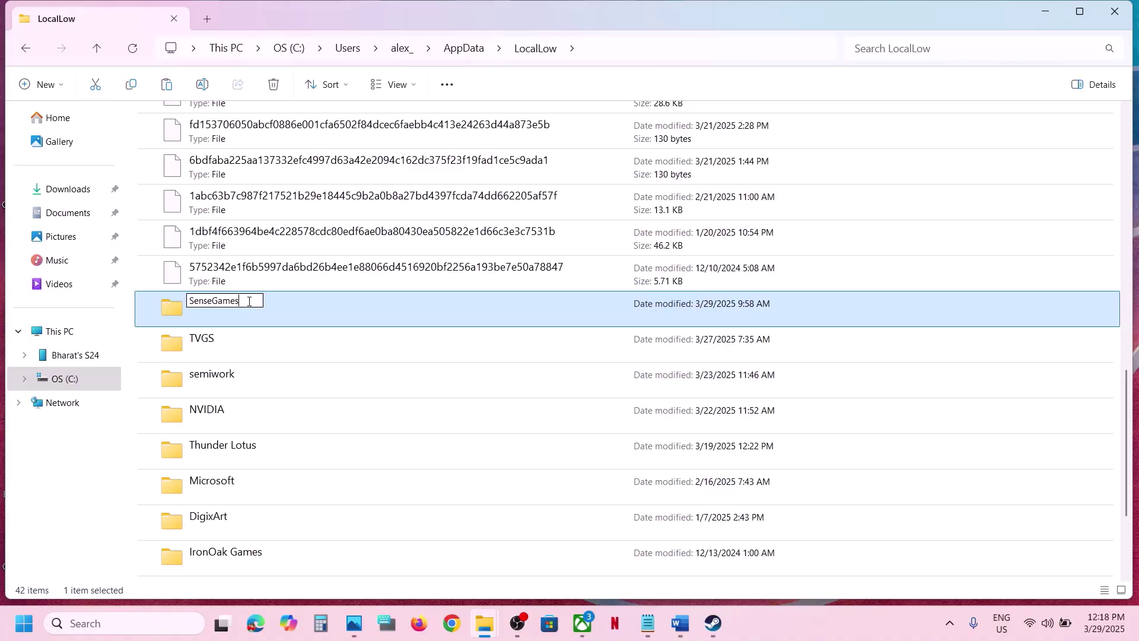
text(.old)
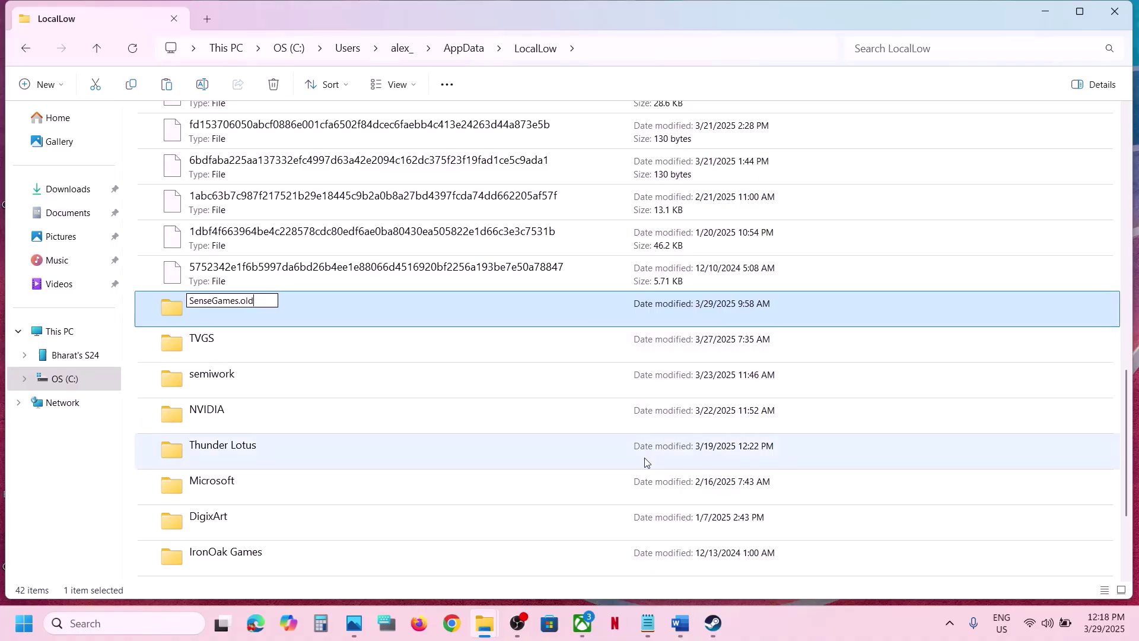
click(784, 552)
Step: Bring up Steam briefly, return to the Word document and go to step 8 about installing Visual C++ files
click(710, 634)
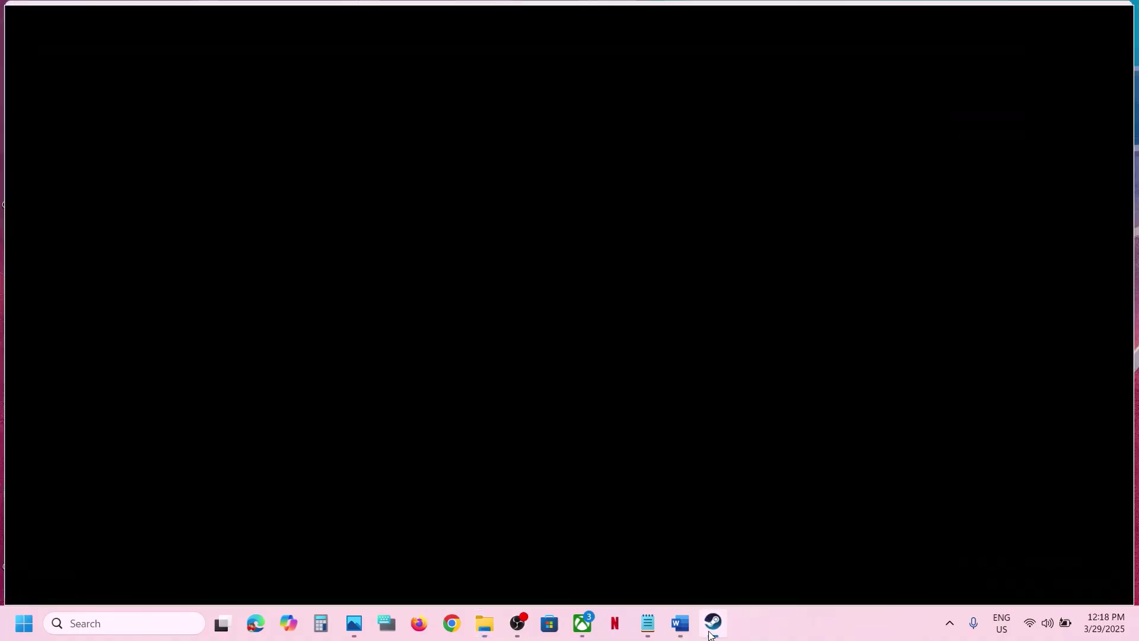
click(686, 636)
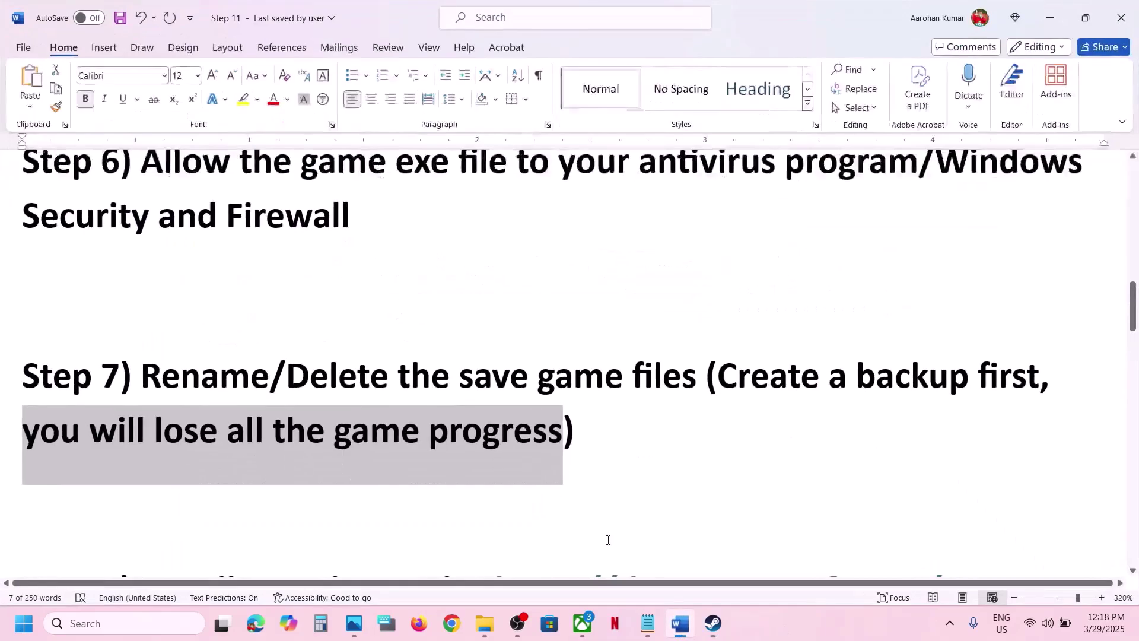
scroll(521, 496, down, 3)
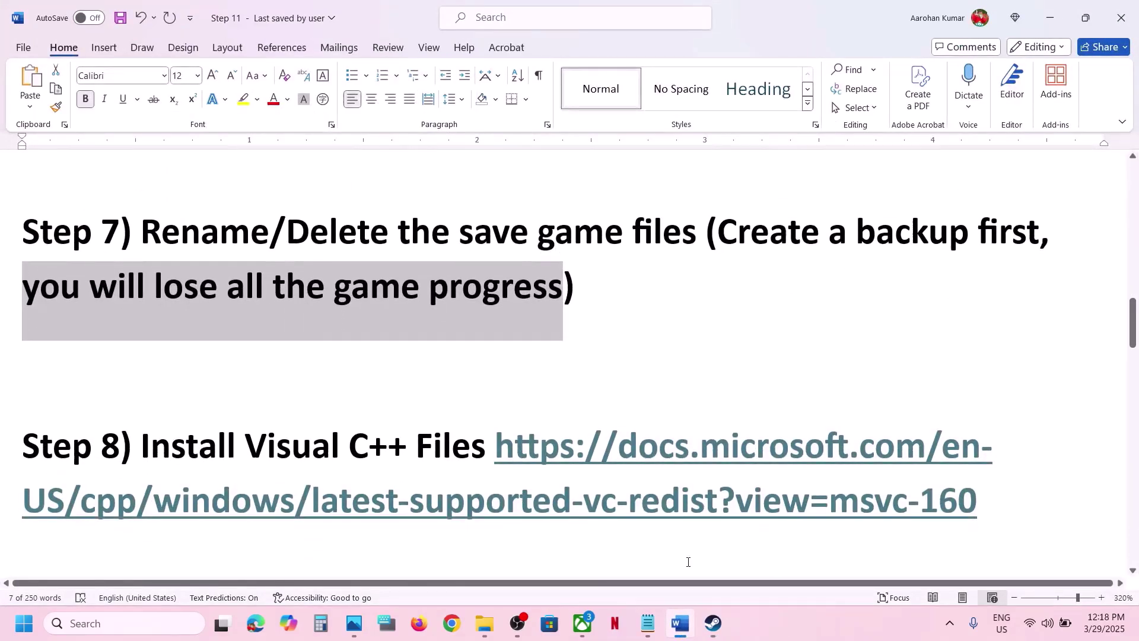
click(817, 621)
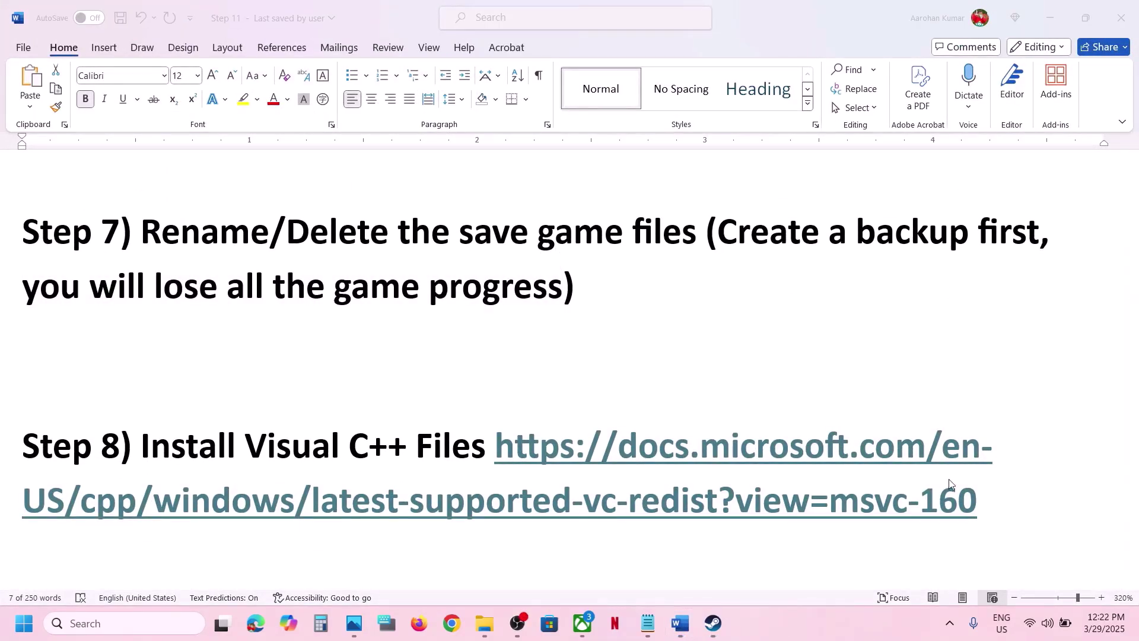
Step: Copy step 8's Visual C++ redistributable link from the document and open it in Chrome
drag(987, 500, 500, 446)
key(ctrl+c)
click(452, 623)
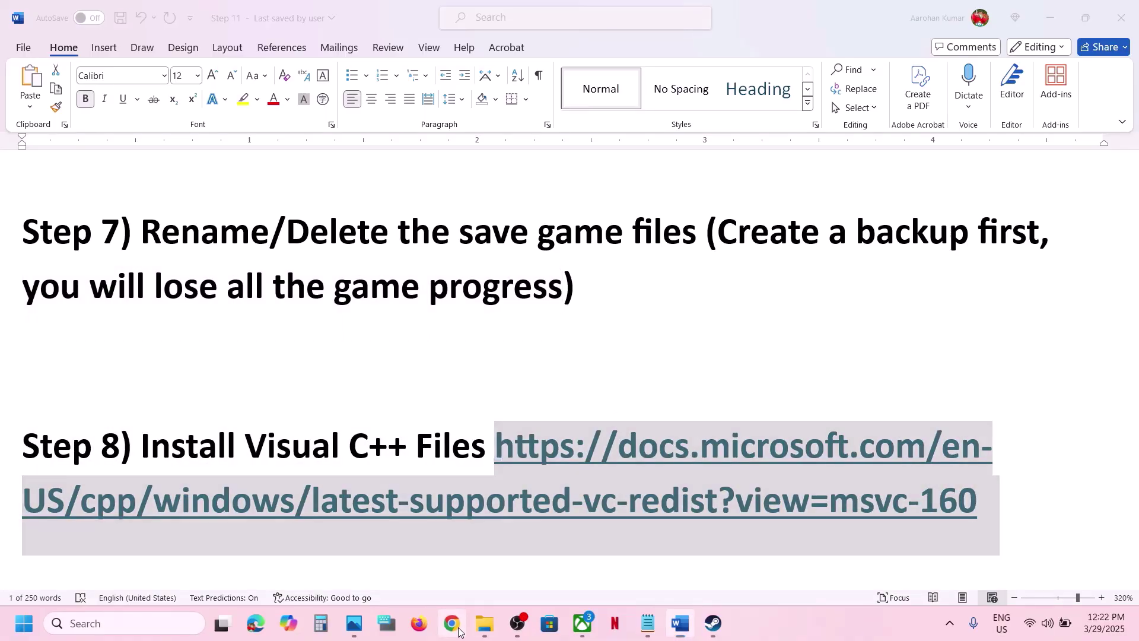
key(ctrl+v)
key(Return)
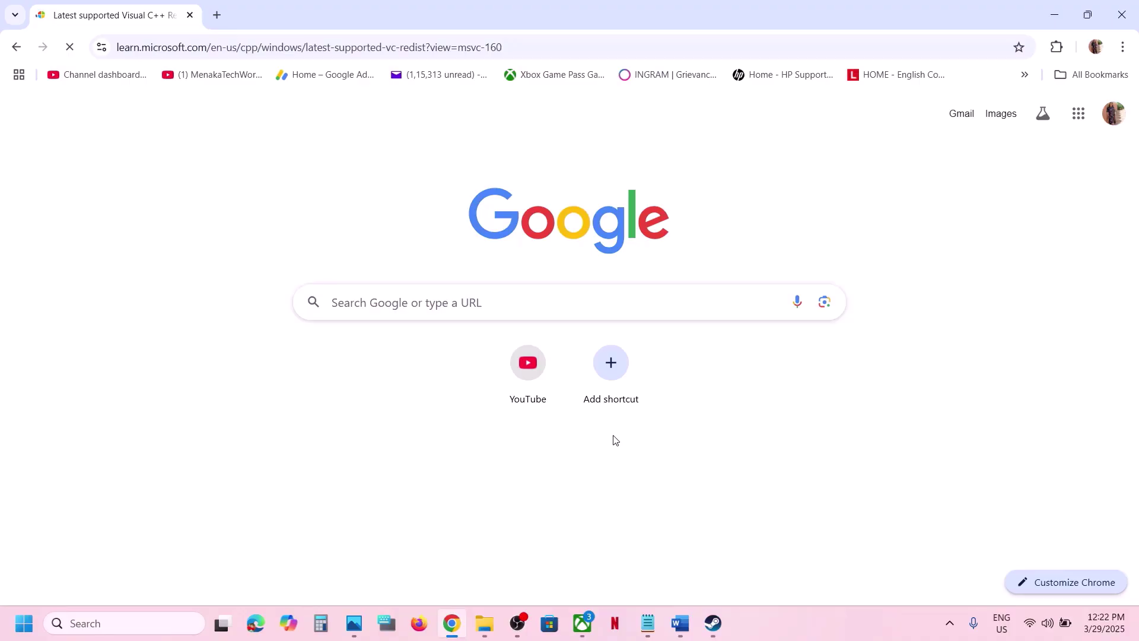
Step: Find the Visual Studio 2015, 2017, 2019, and 2022 section and highlight the X86 and X64 entries in the download table
scroll(612, 438, down, 10)
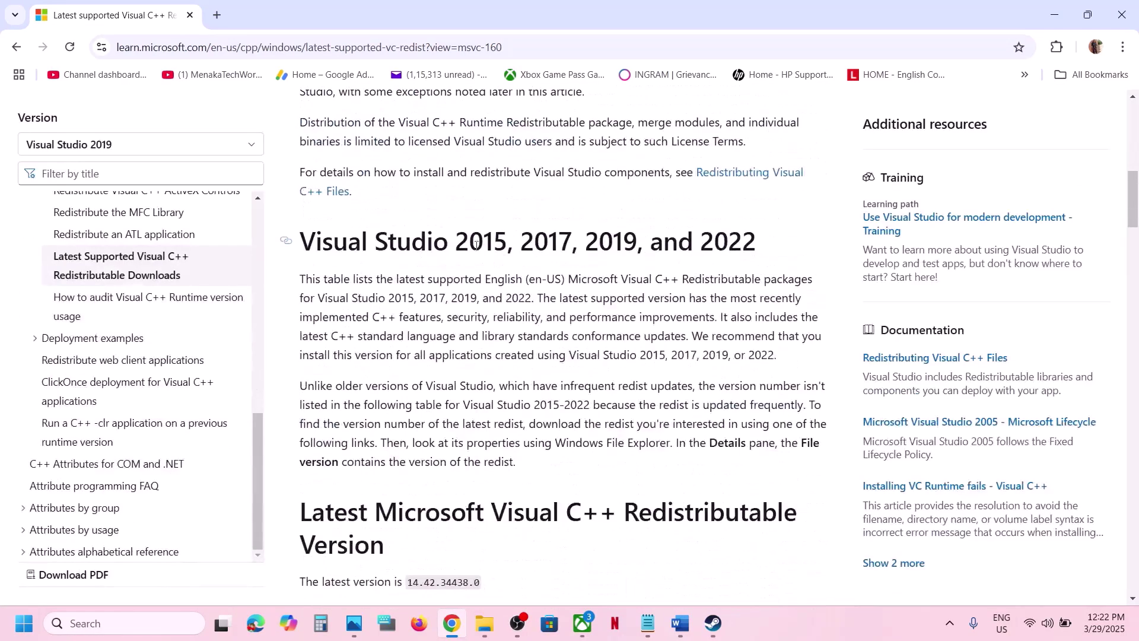
drag(452, 249, 692, 244)
scroll(507, 418, down, 6)
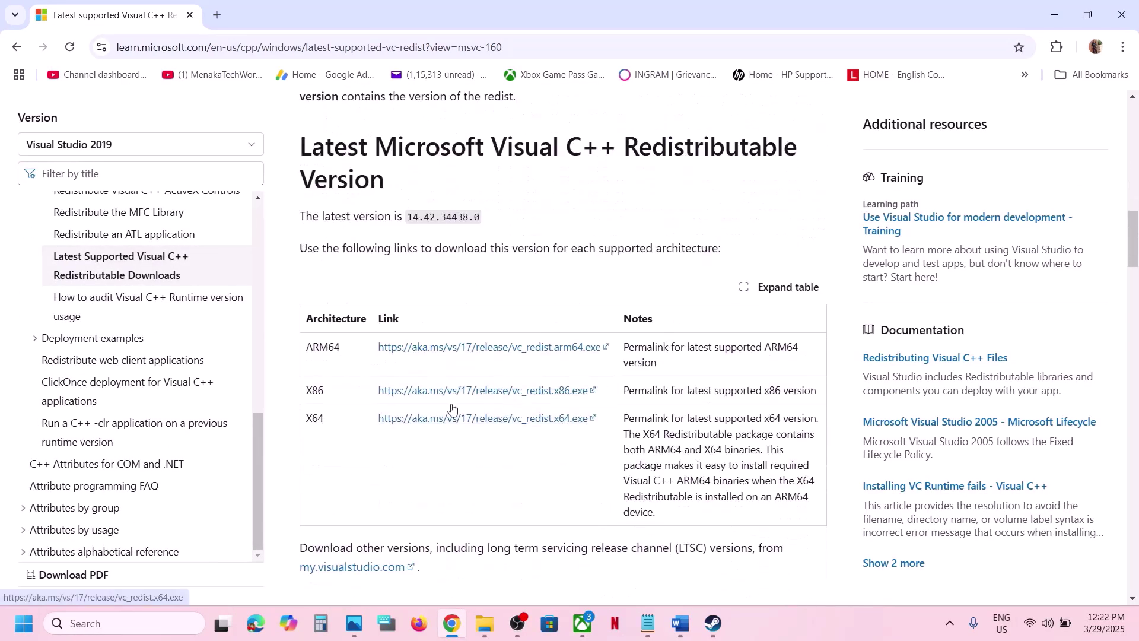
double_click(316, 391)
double_click(316, 418)
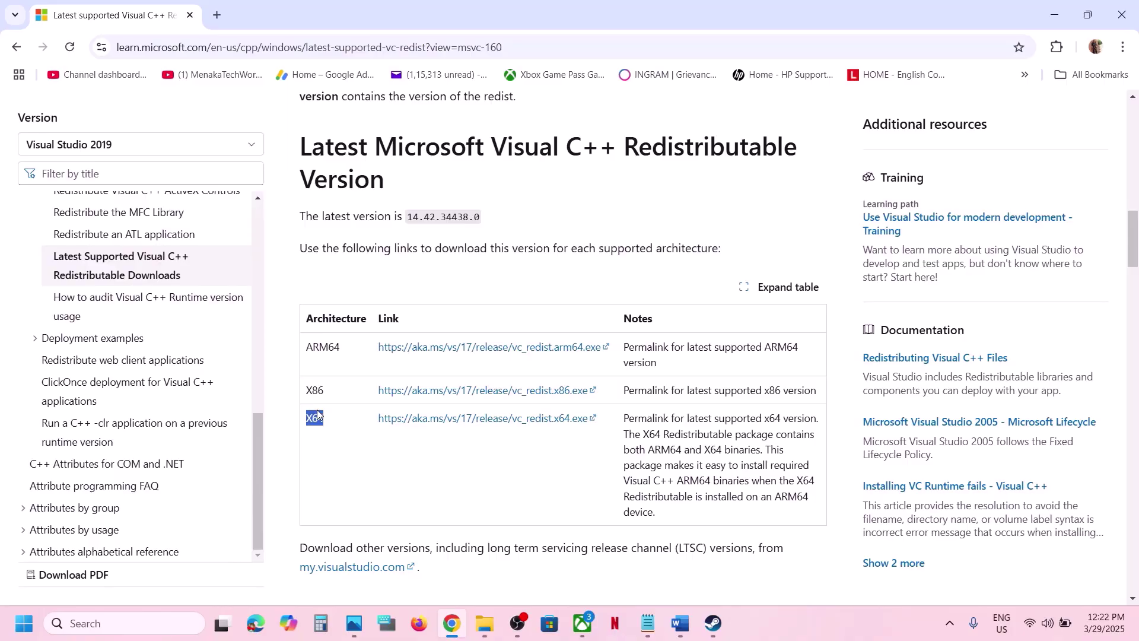
Step: Download the X86 Visual C++ 2015-2022 Redistributable, run its installer and start a repair
double_click(315, 391)
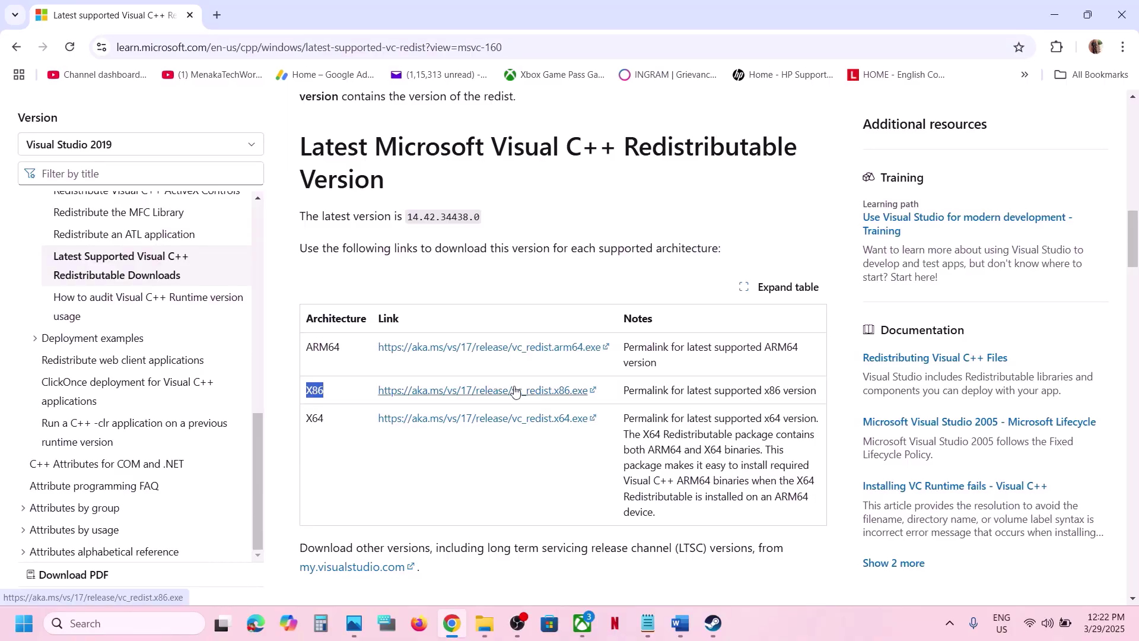
click(515, 390)
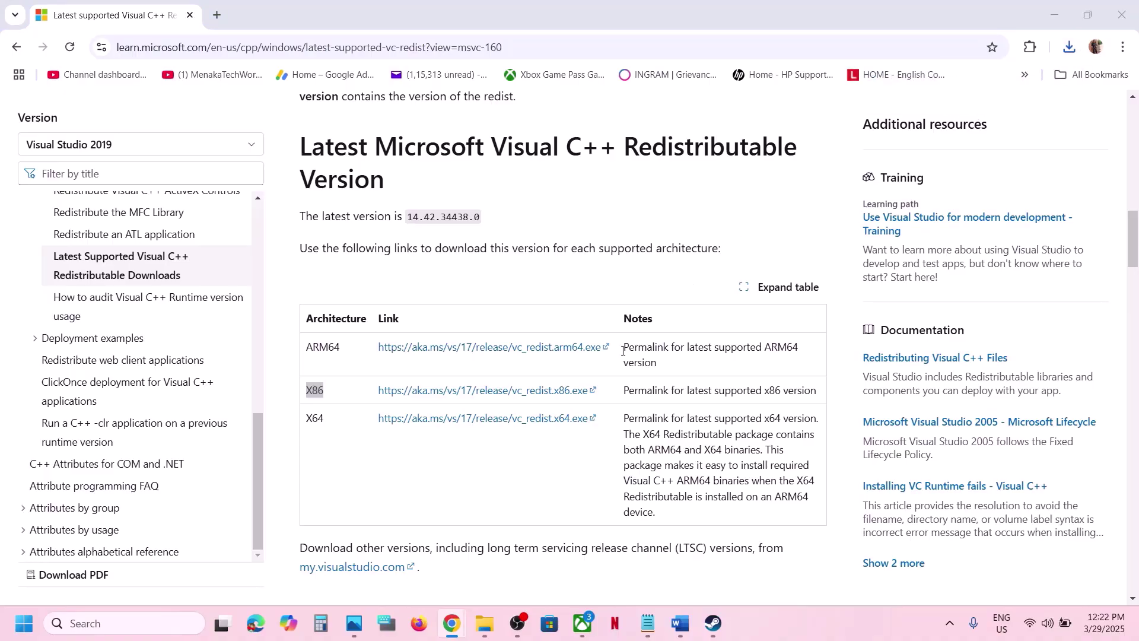
click(578, 391)
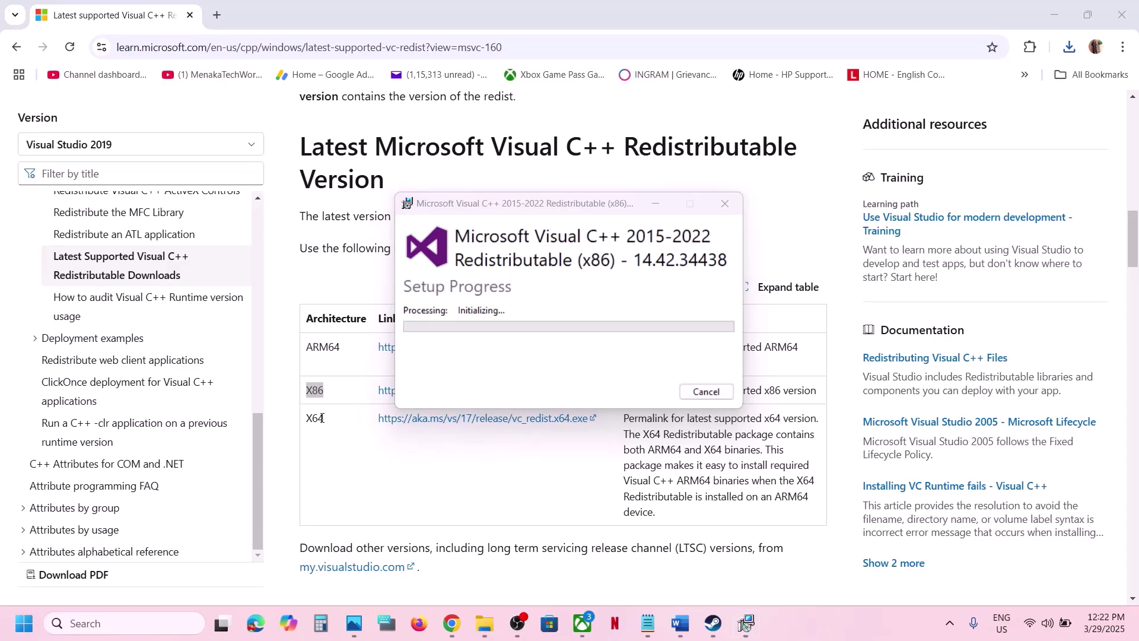
Step: Download the X64 Visual C++ 2015-2022 Redistributable, run its installer and start a repair
click(354, 411)
drag(305, 421, 476, 418)
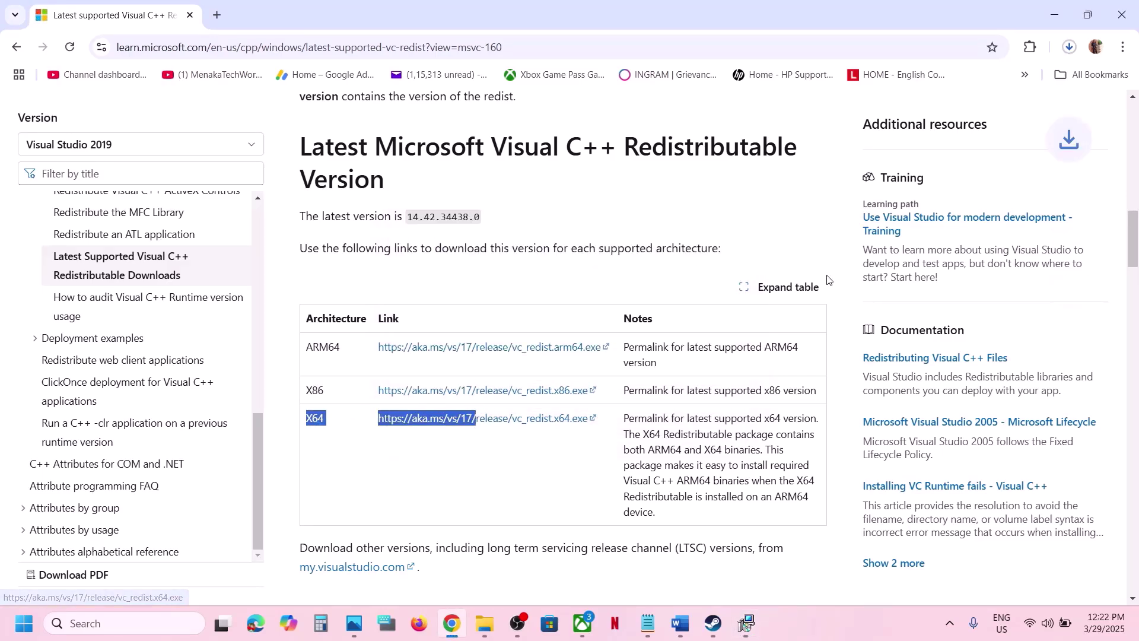
click(1070, 48)
click(955, 128)
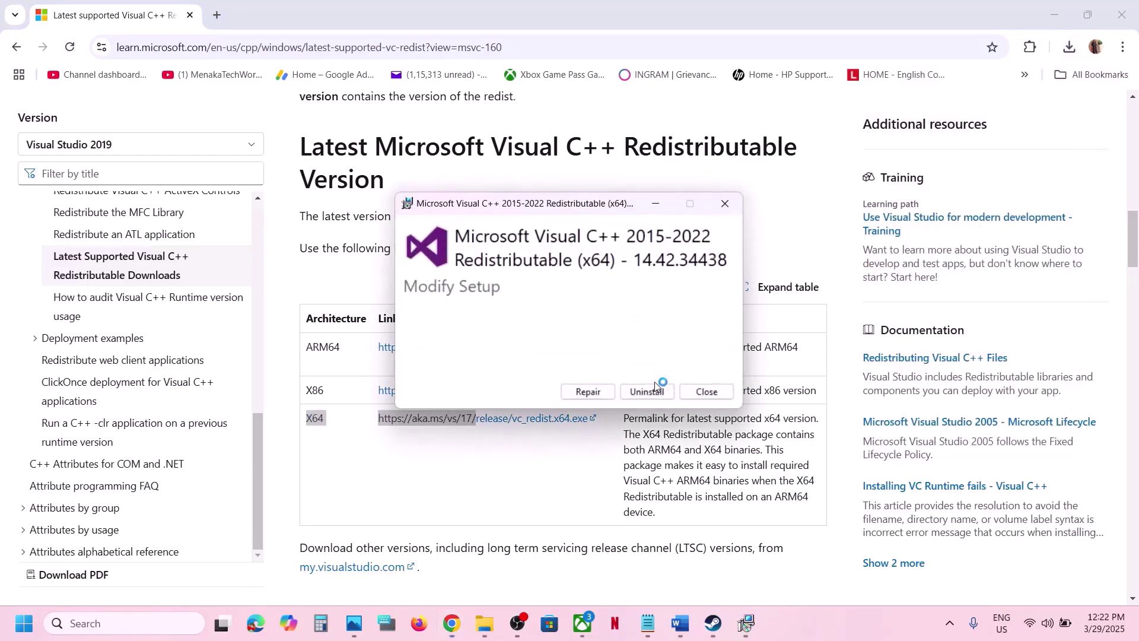
click(587, 392)
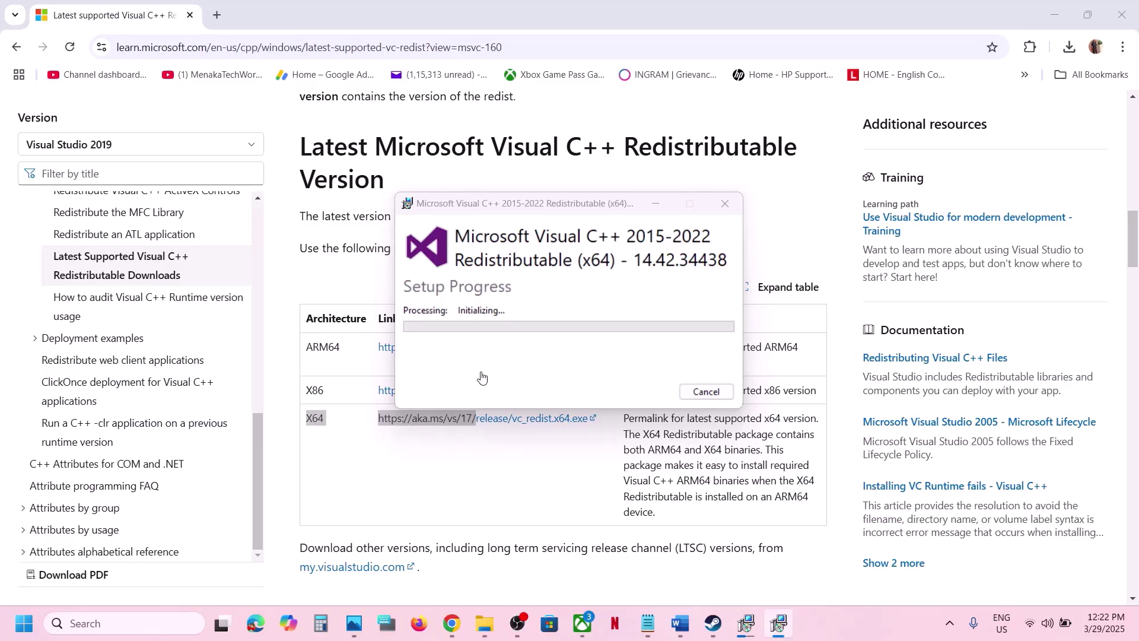
Step: Place the x86 and x64 setup windows side by side and bring up the computer's restart option
click(745, 622)
drag(596, 206, 913, 235)
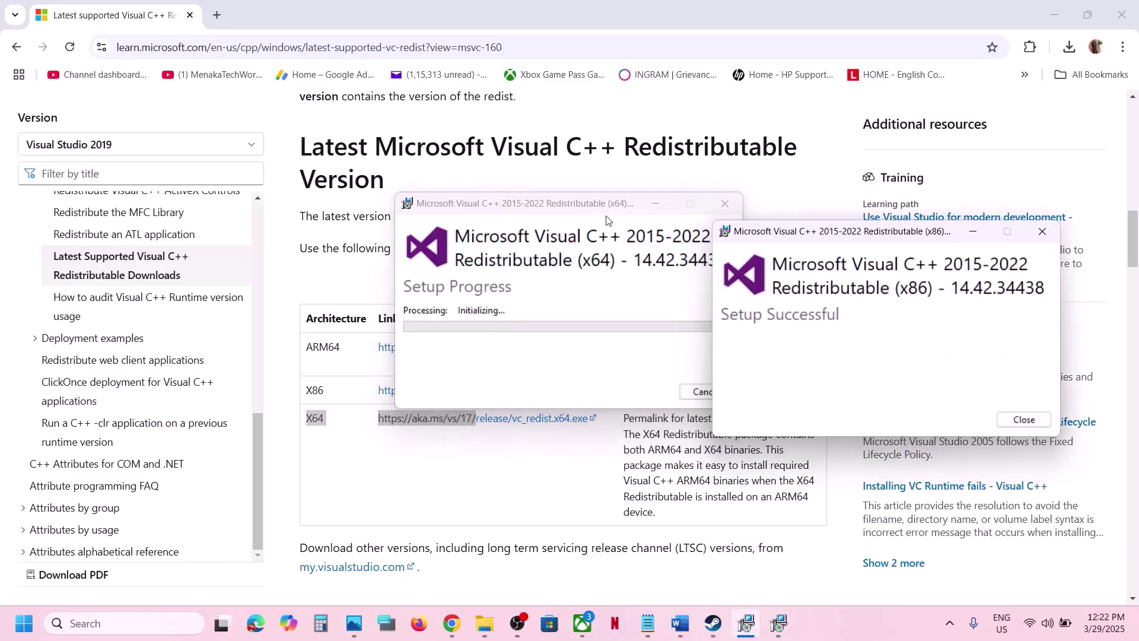
drag(600, 206, 528, 216)
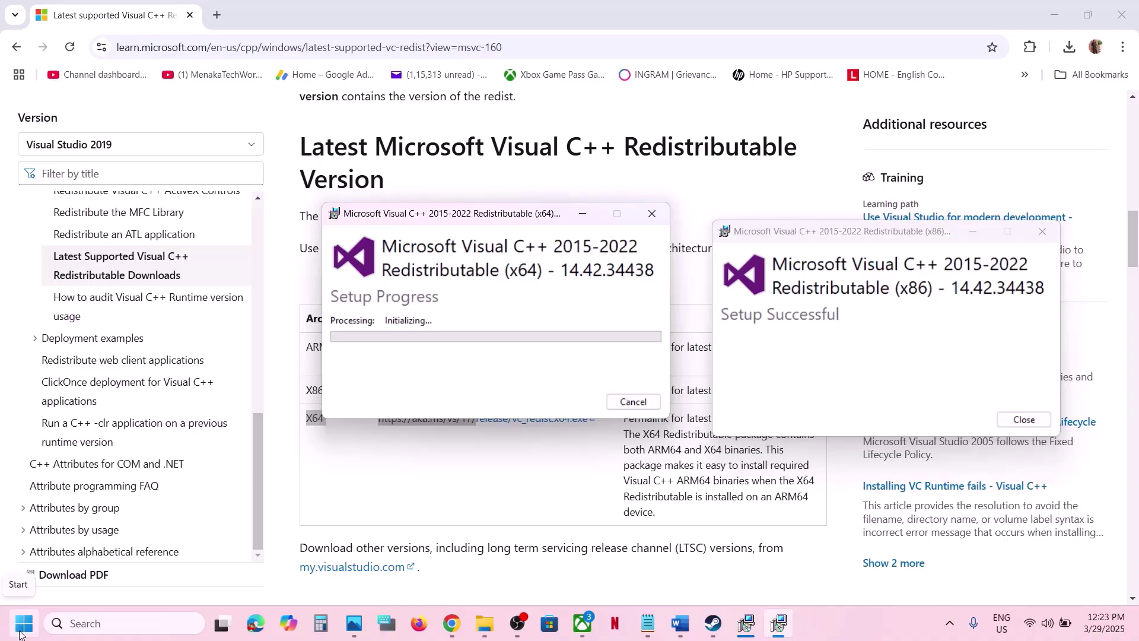
click(20, 633)
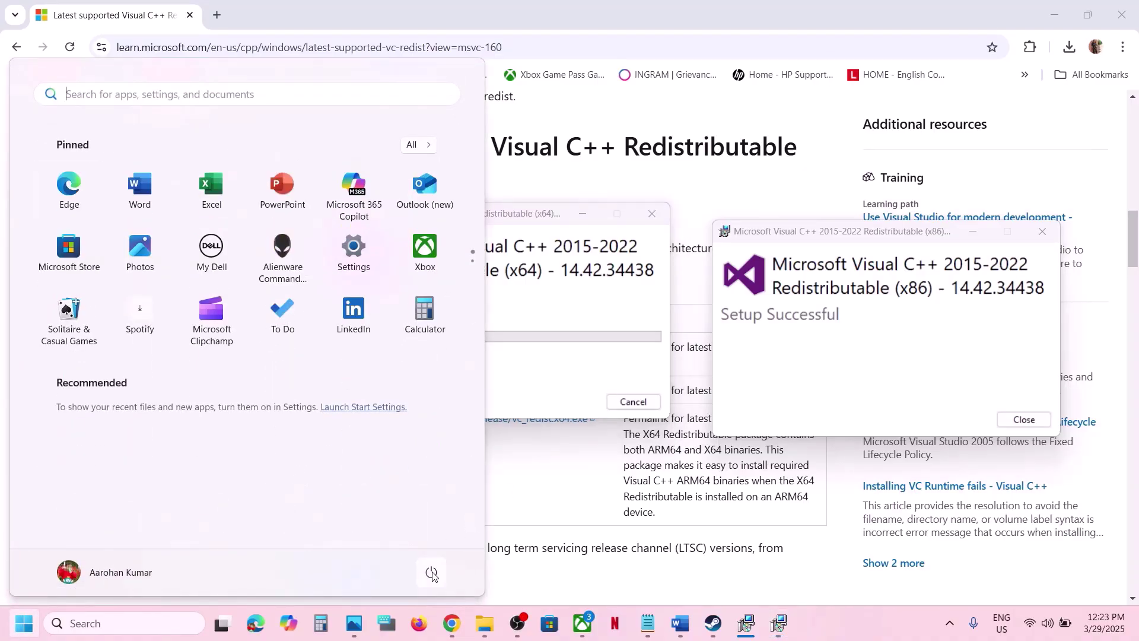
click(432, 572)
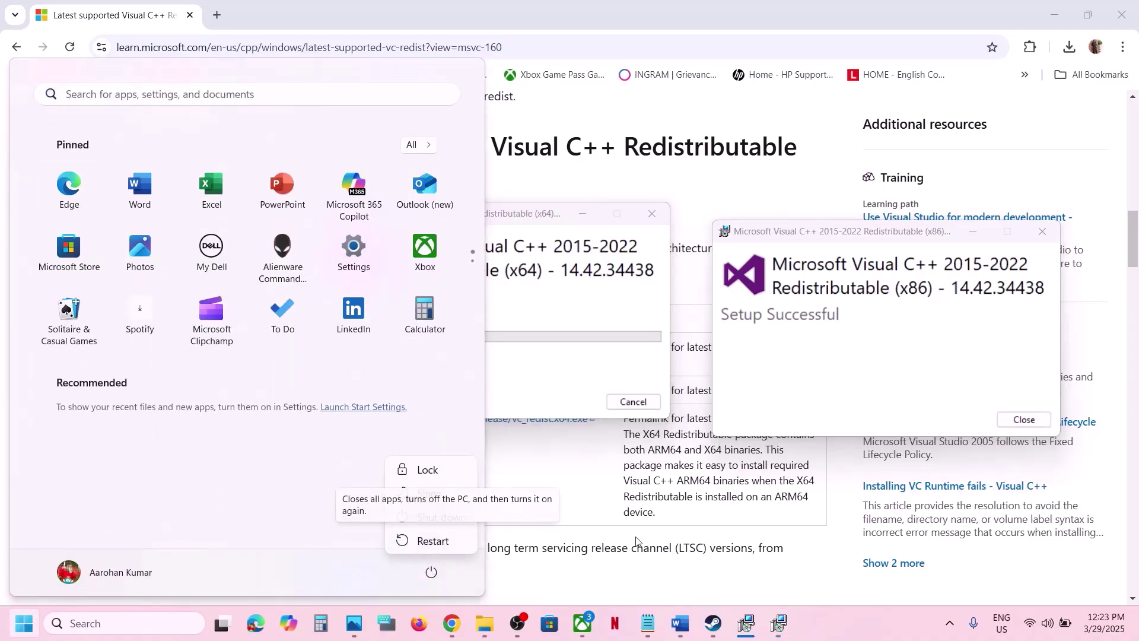
Step: Bring up Steam briefly, return to the Word document and highlight step 9 about updating Windows
click(715, 622)
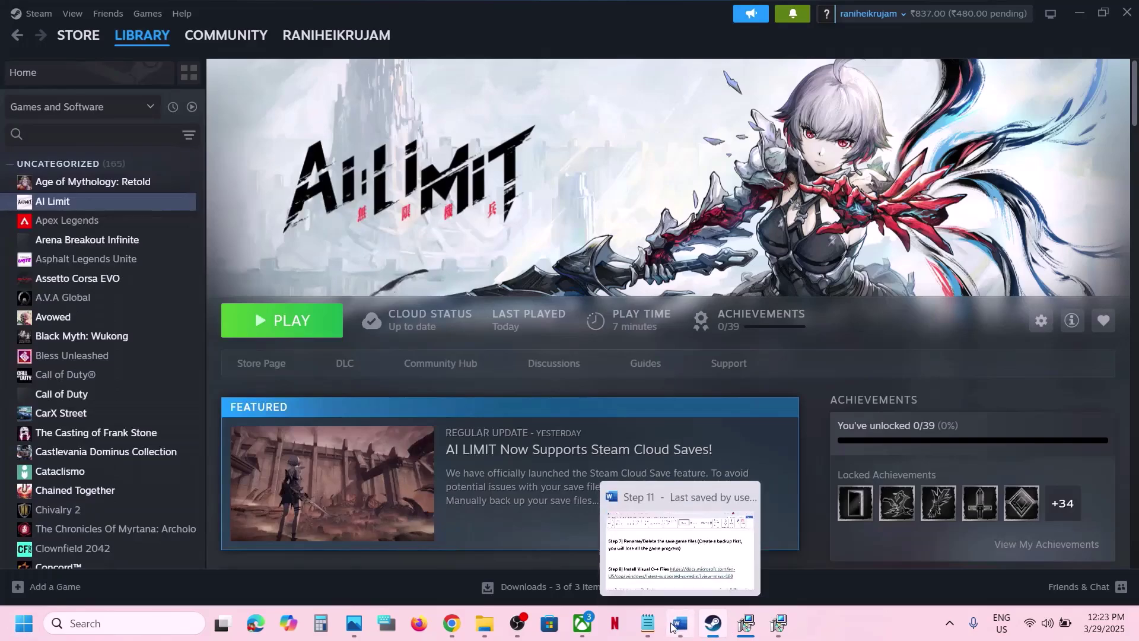
click(672, 627)
scroll(252, 472, down, 3)
scroll(252, 472, up, 1)
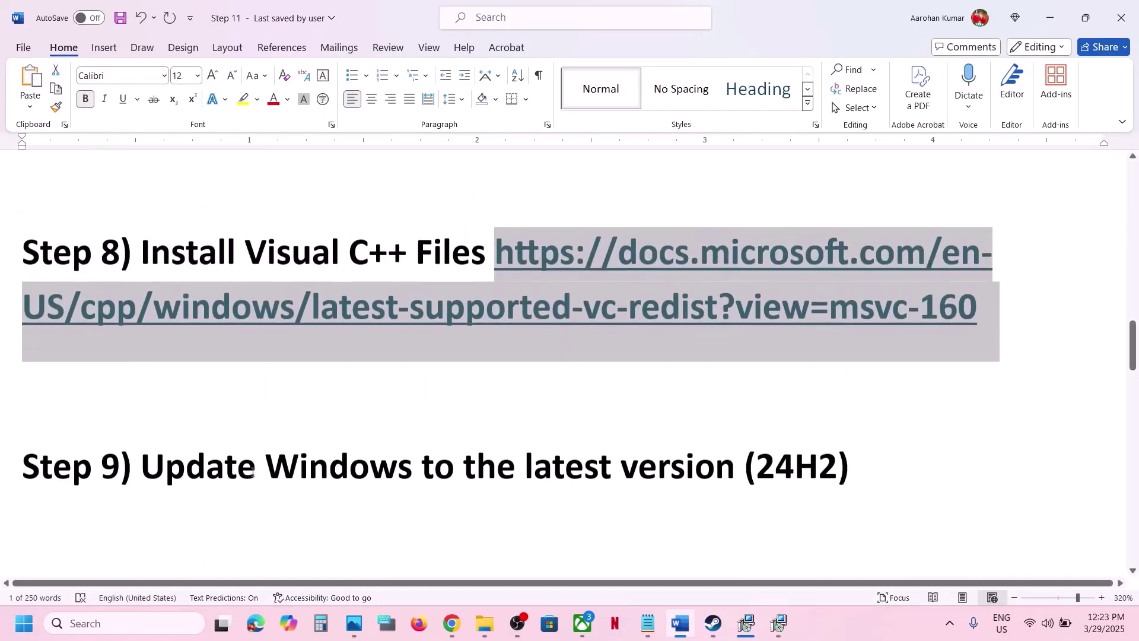
drag(151, 468, 731, 487)
Step: Open Windows Update in the Settings app and check for updates
key(super+i)
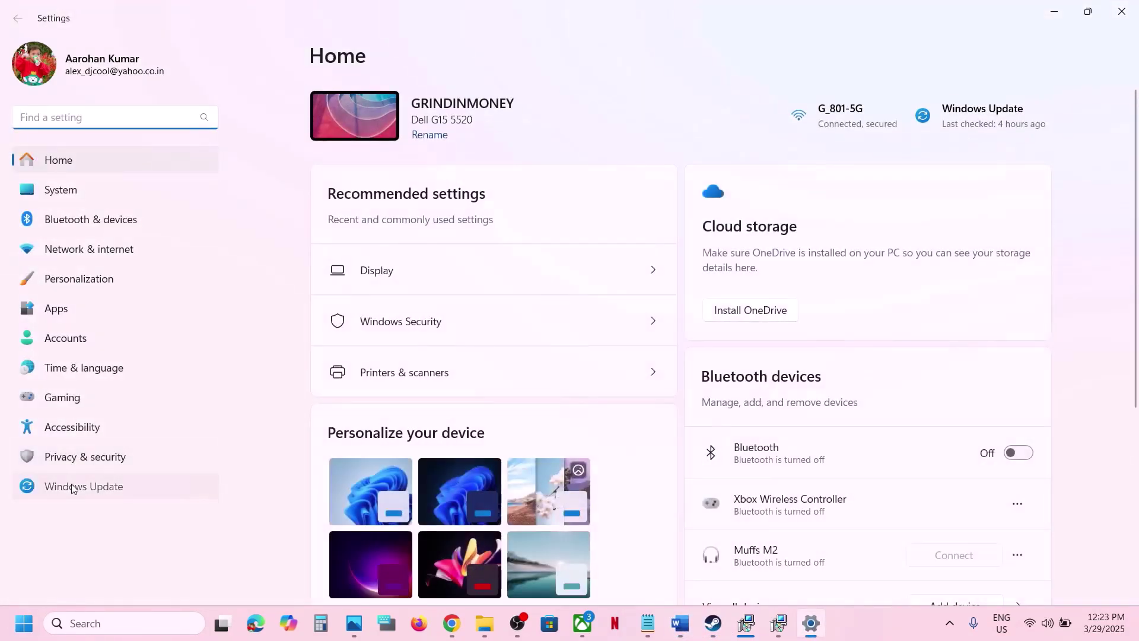
click(84, 486)
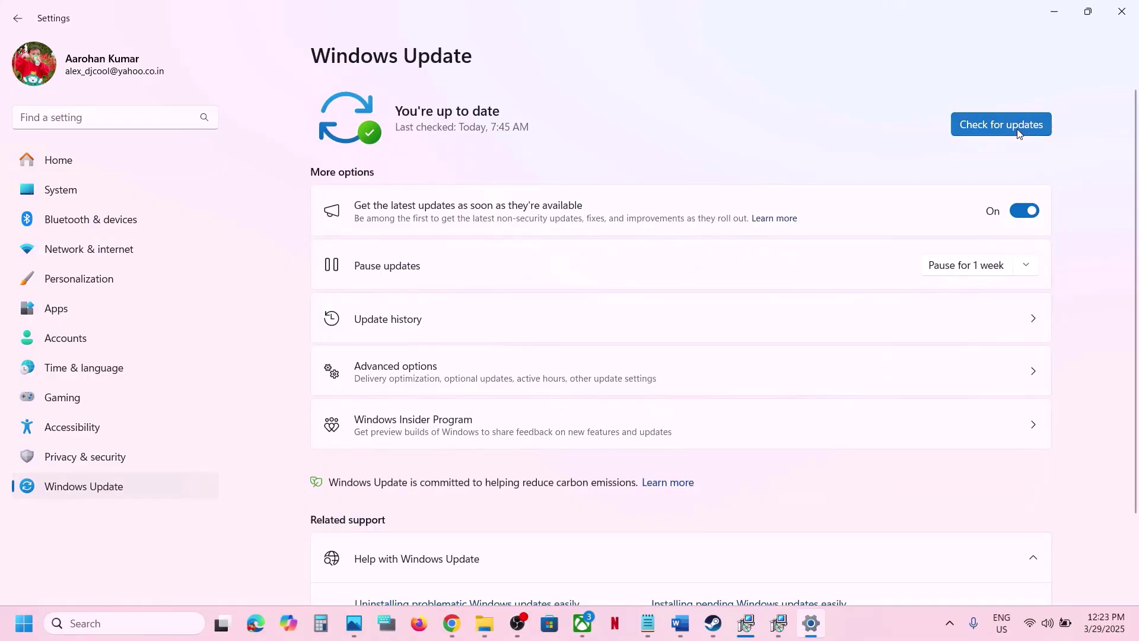
click(1018, 133)
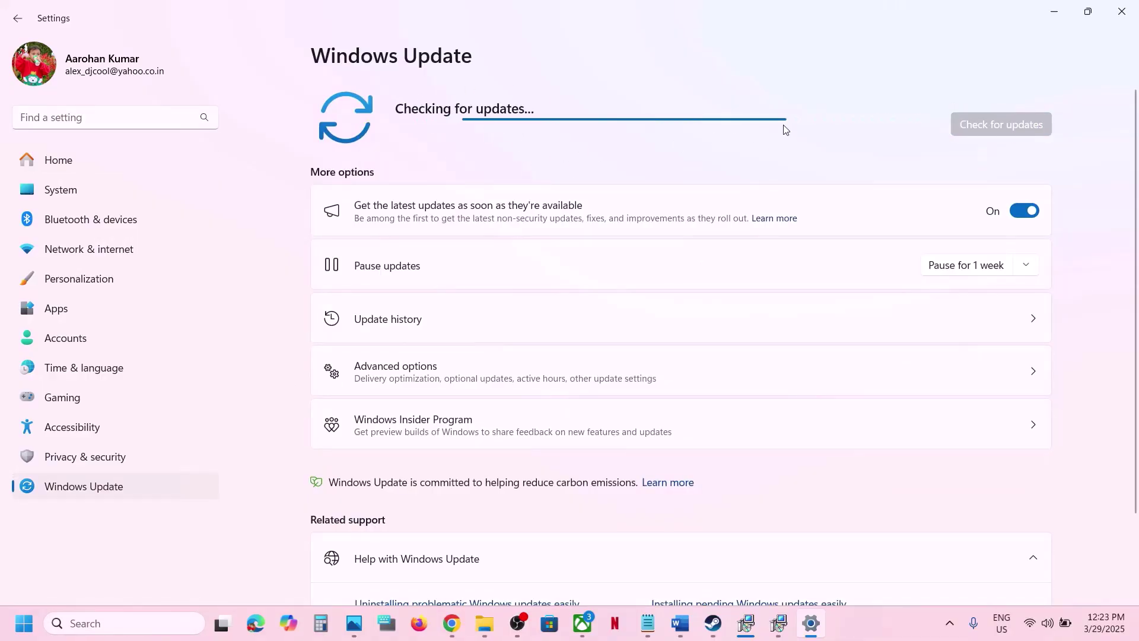
Step: Show the computer's power options, dismiss them without restarting and close Settings
click(24, 622)
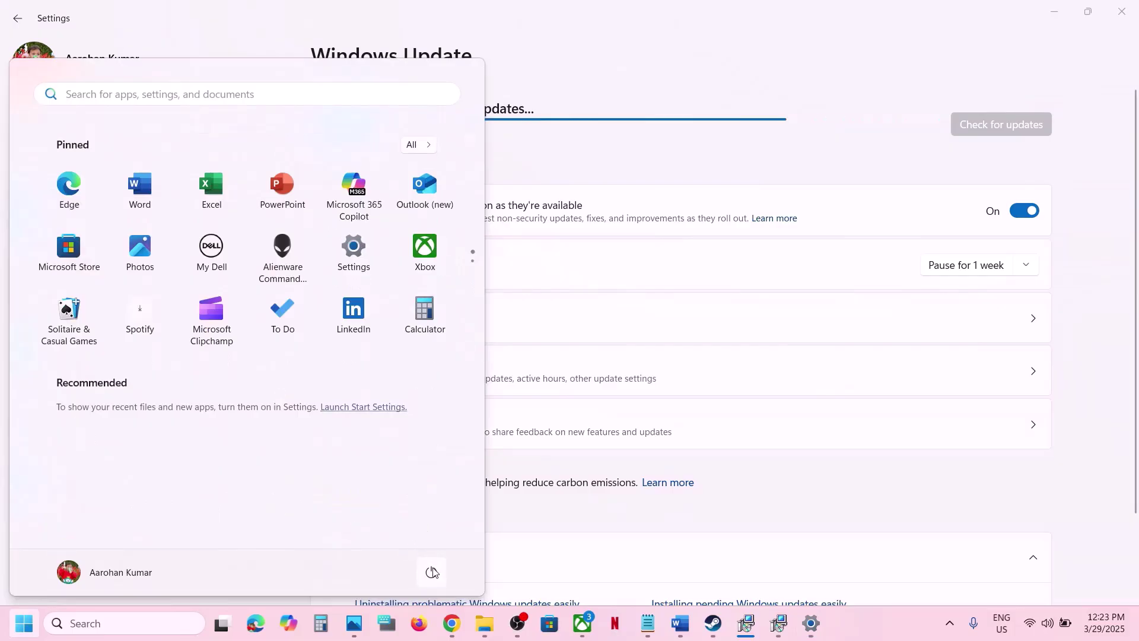
click(431, 572)
key(Escape)
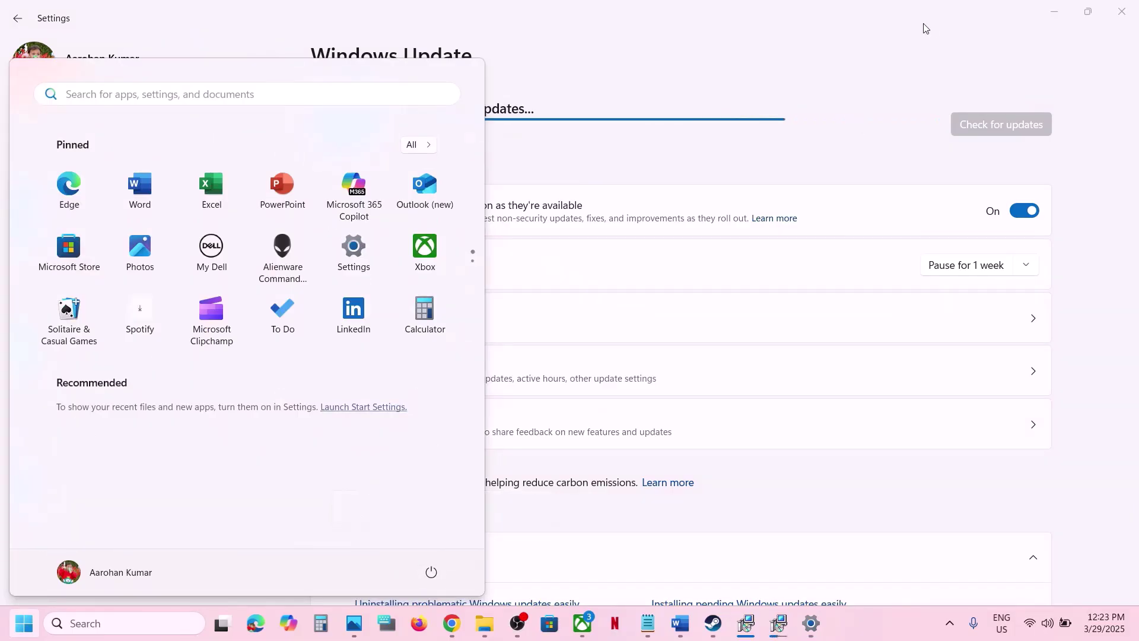
key(Escape)
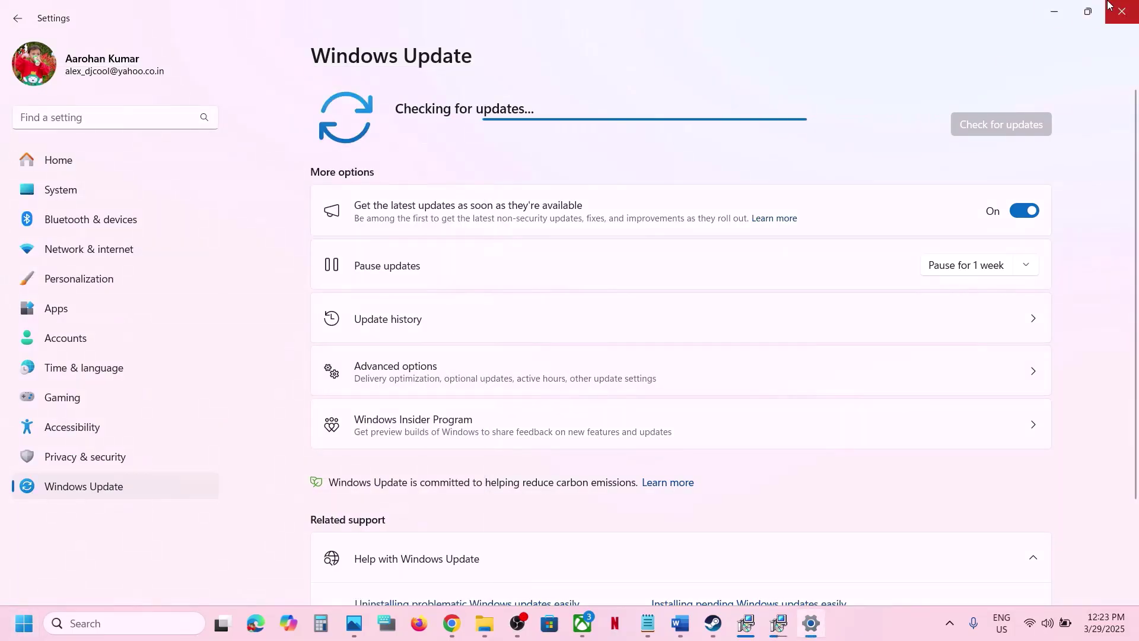
click(1120, 11)
Step: Review steps 9 and 10 in the document, highlighting the advice on overclocking apps, undervolting and the Steam Overlay
drag(143, 475, 742, 477)
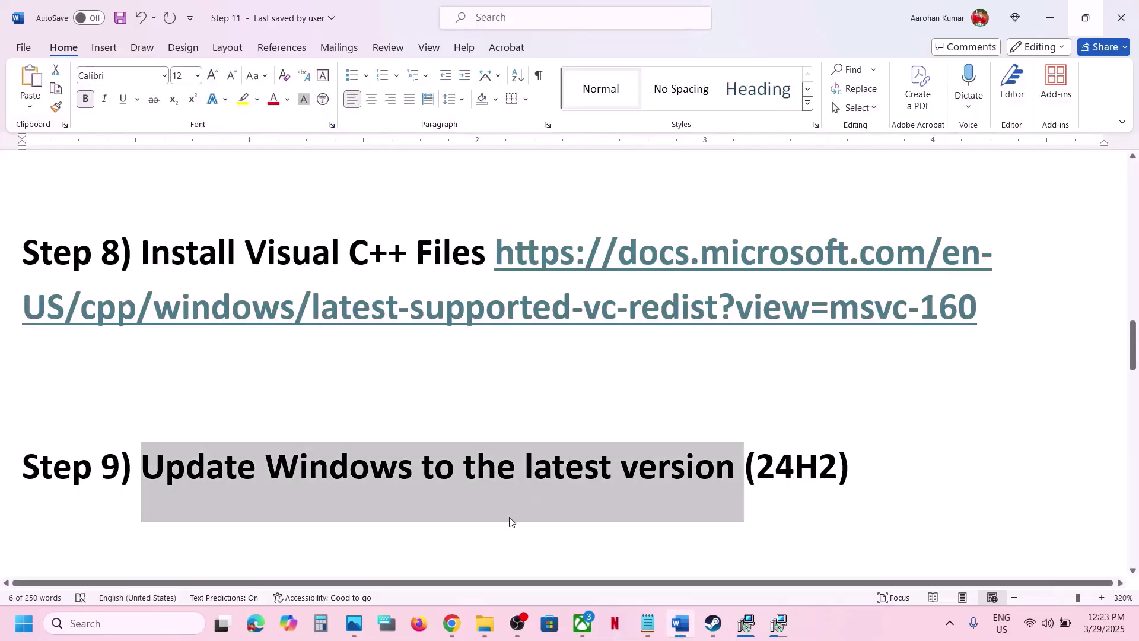
scroll(509, 521, down, 5)
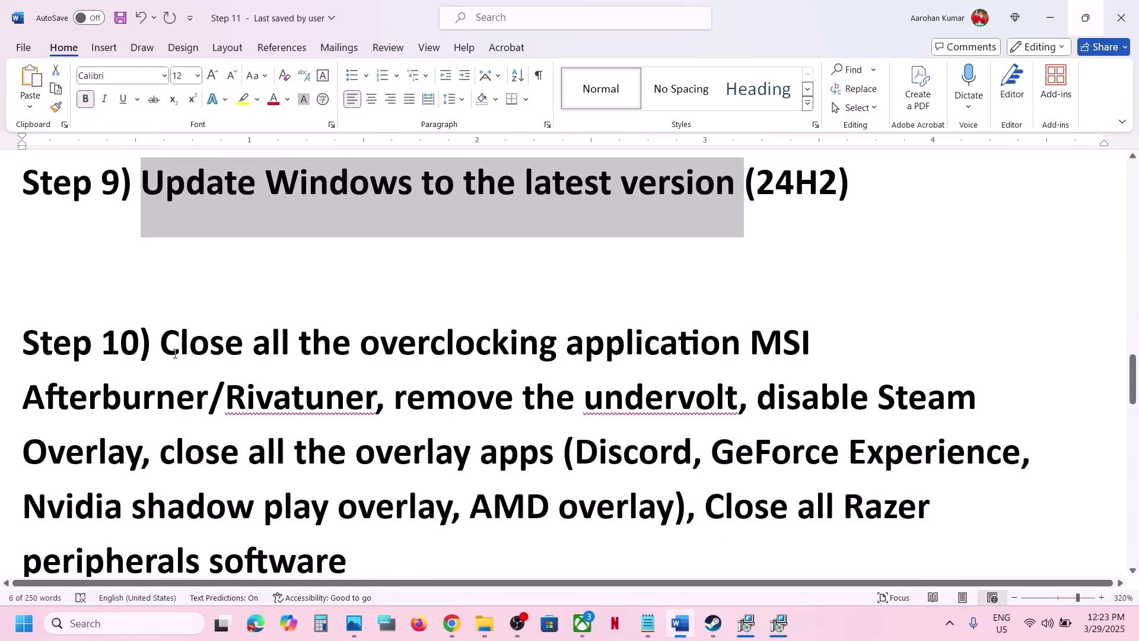
drag(161, 352, 342, 389)
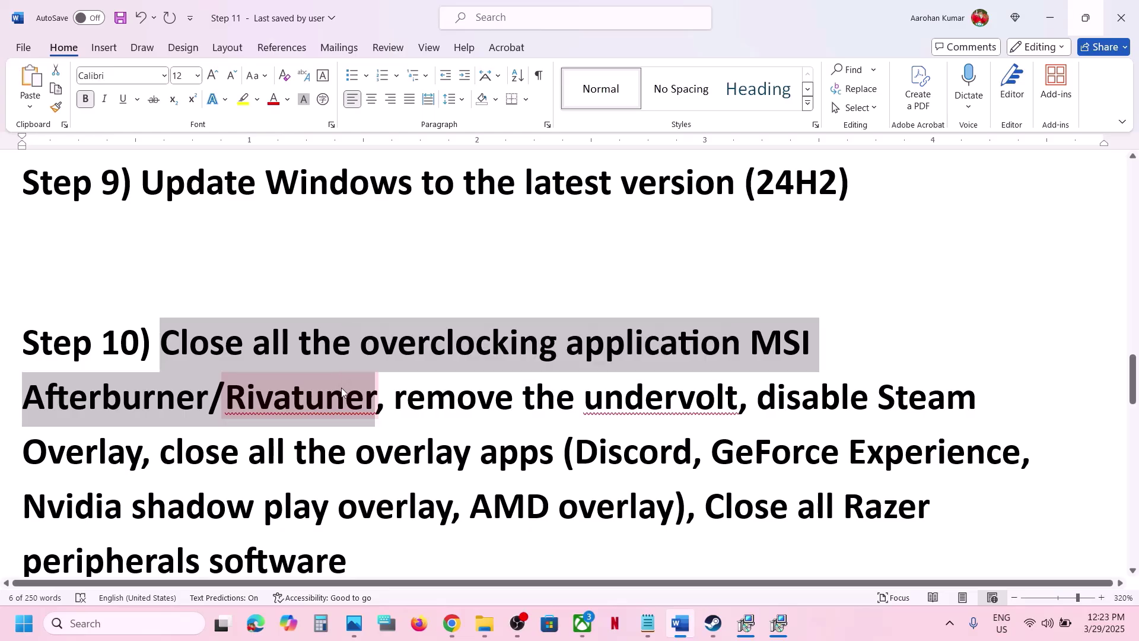
click(342, 388)
drag(381, 350, 557, 360)
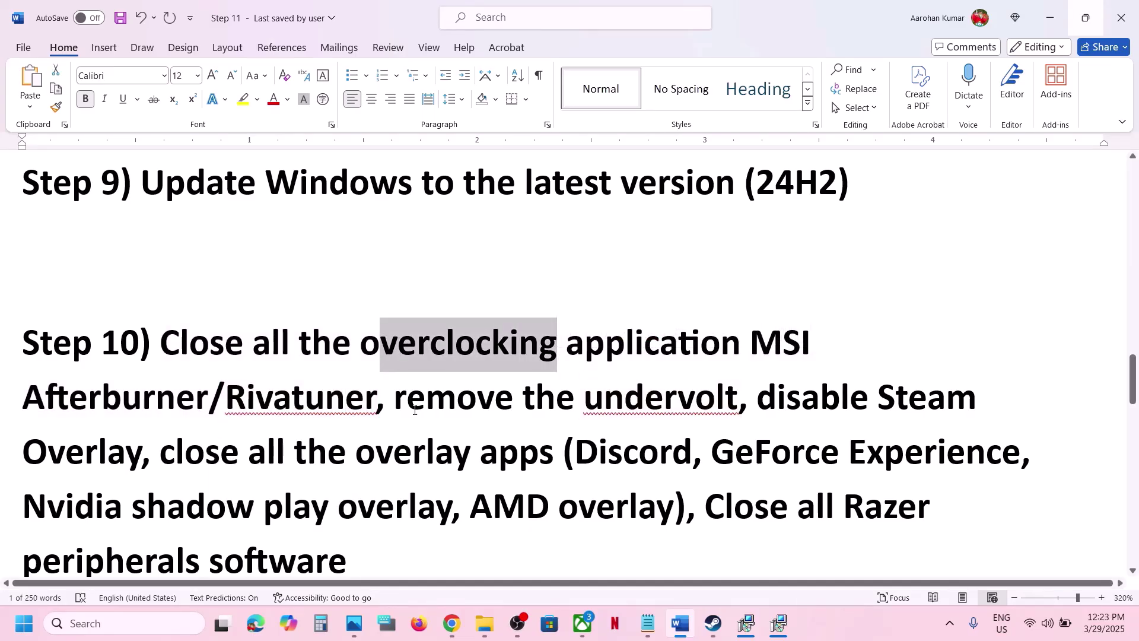
drag(414, 409, 738, 408)
scroll(785, 355, down, 2)
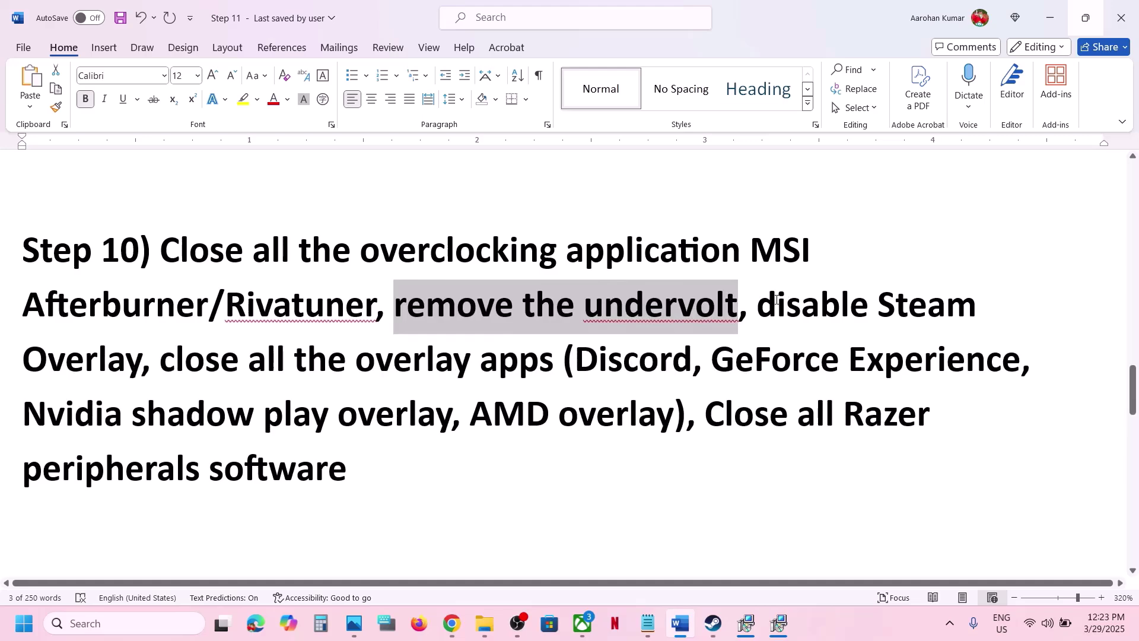
drag(775, 300, 293, 362)
Step: In Steam, disable the in-game Steam Overlay in AI Limit's properties and close them
click(713, 623)
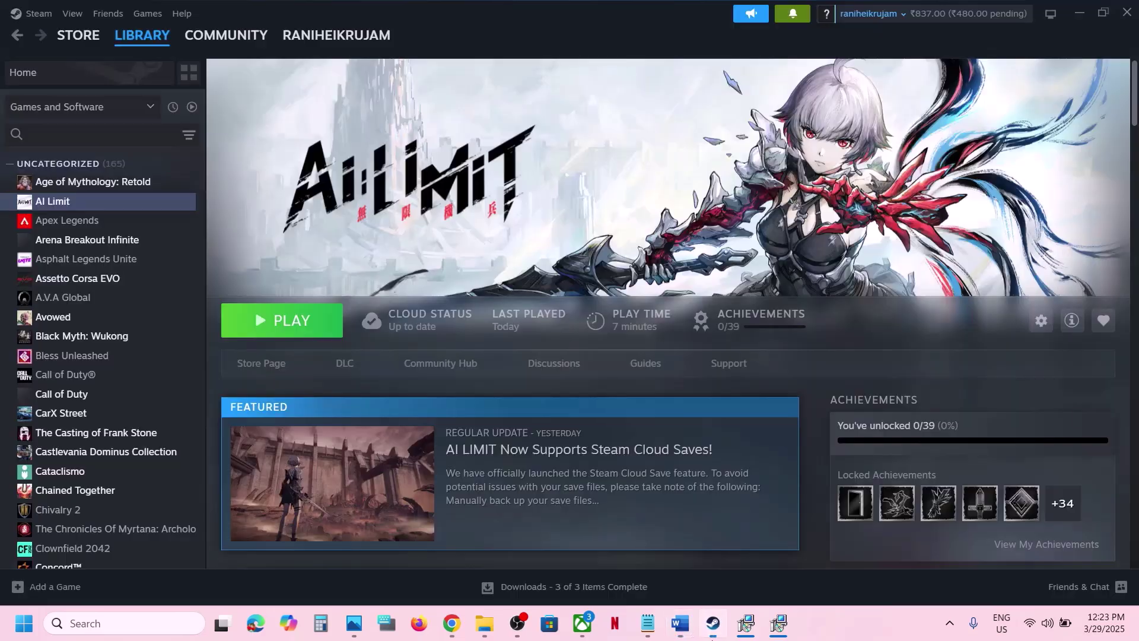
right_click(83, 202)
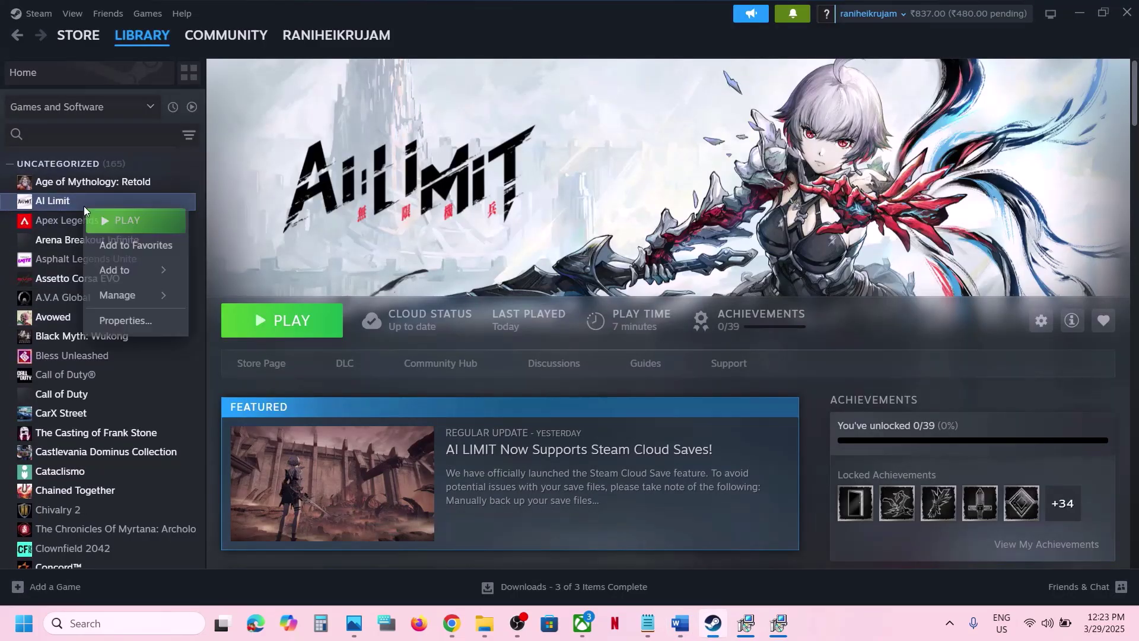
click(141, 320)
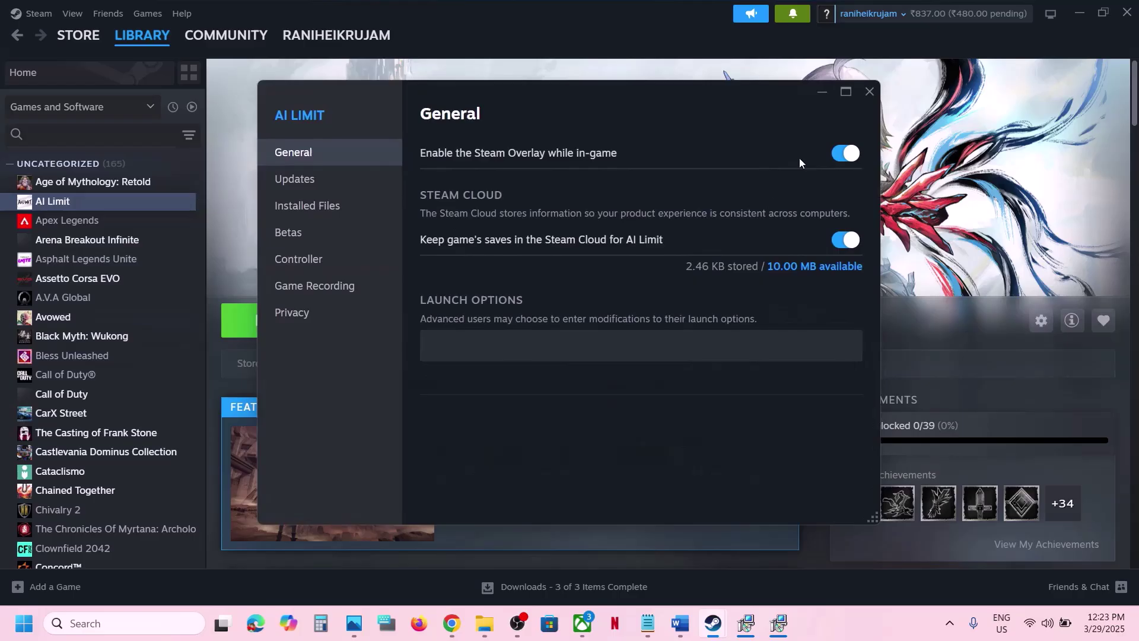
click(833, 155)
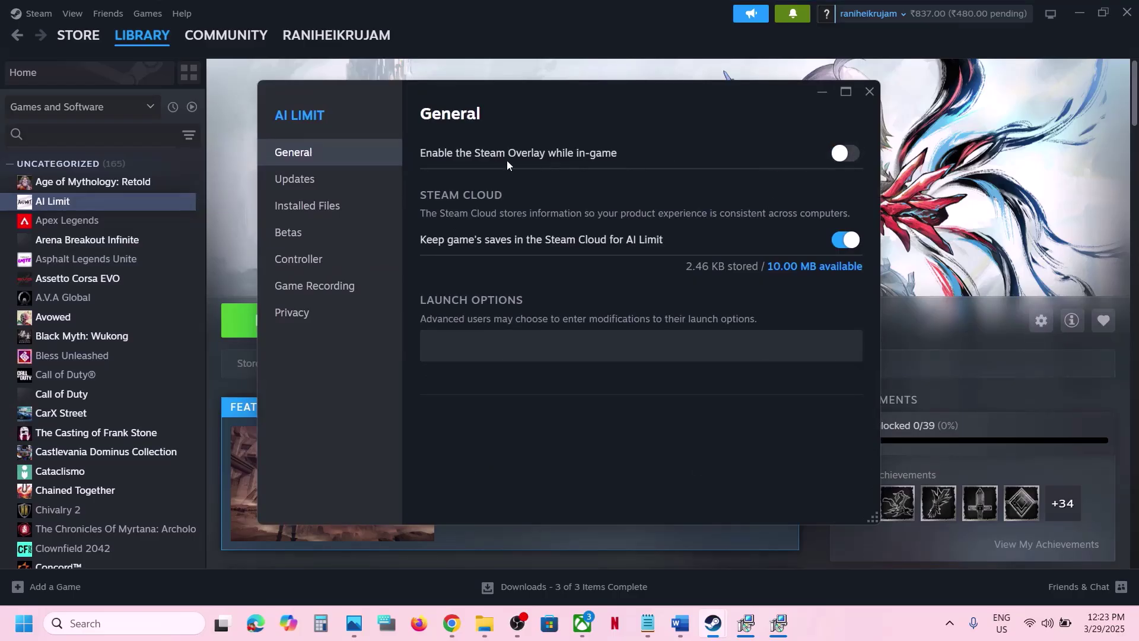
click(869, 92)
Step: Return to the Word document, highlight step 10's overlay apps and go to step 11 about increasing virtual memory
click(680, 623)
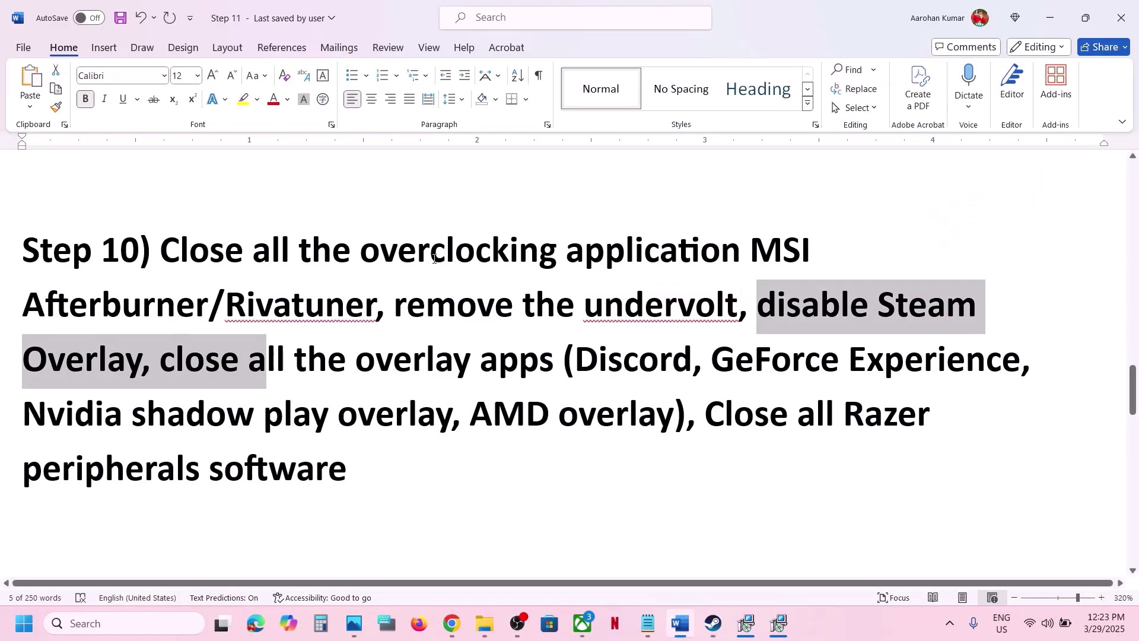
drag(573, 350, 920, 359)
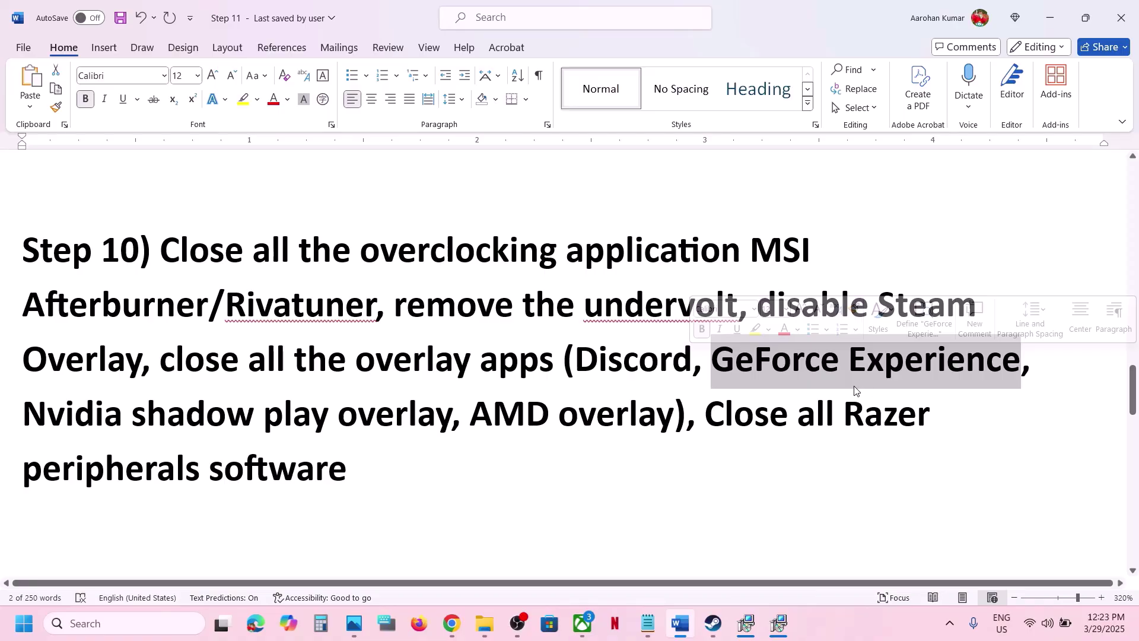
drag(154, 363, 555, 365)
scroll(488, 427, down, 5)
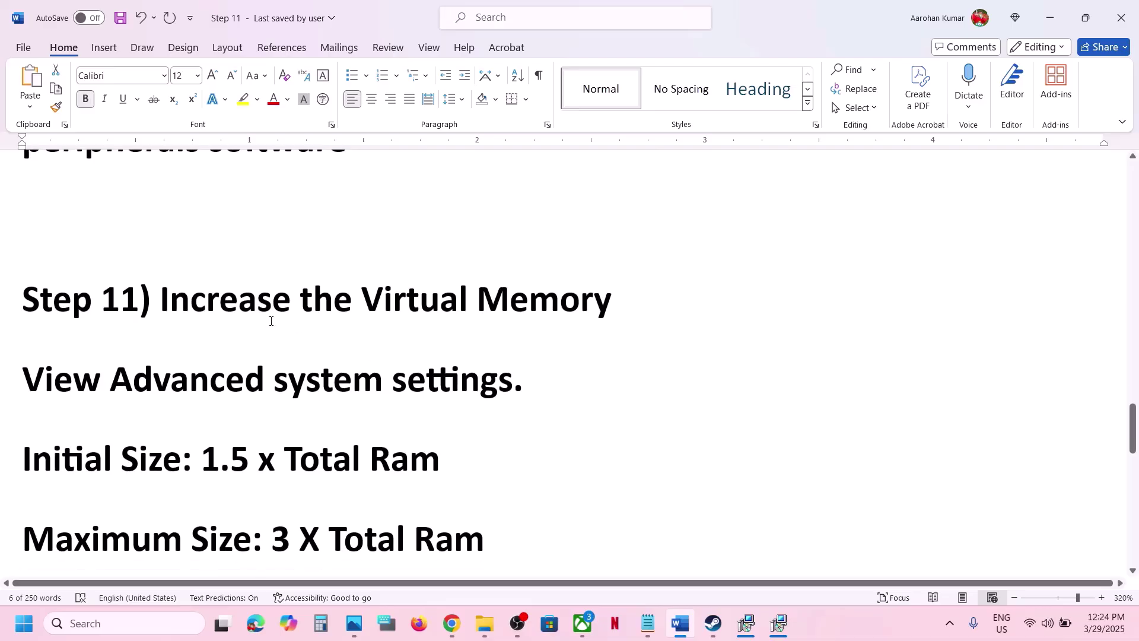
drag(206, 312, 614, 305)
click(874, 621)
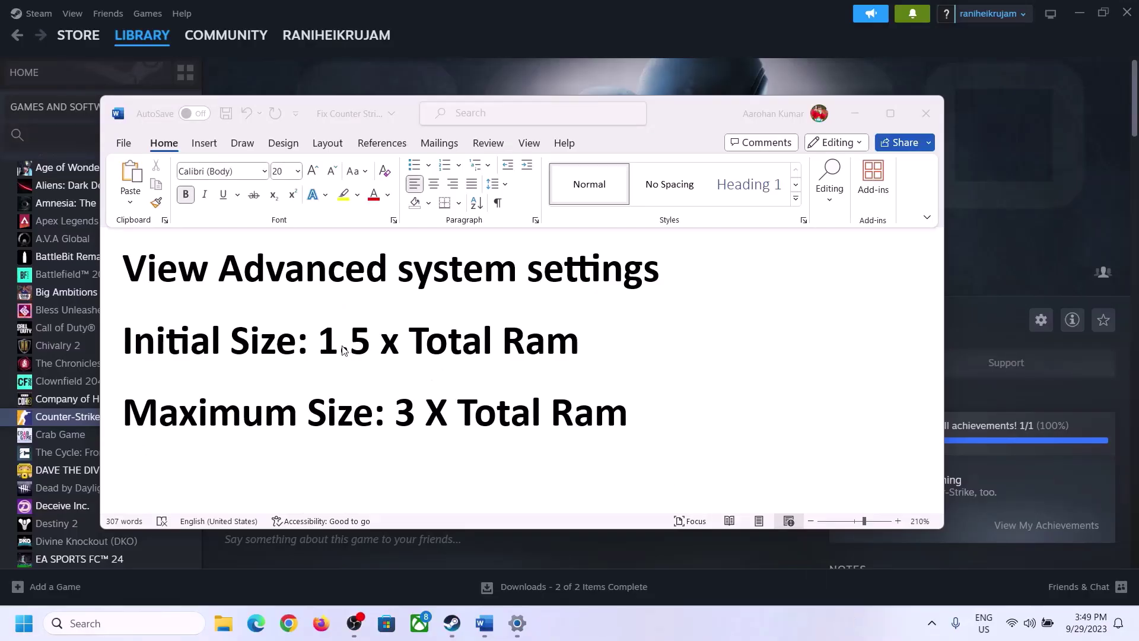
Step: Copy "View Advanced system settings" from the document, search Windows for it and open the matching Control Panel entry
drag(166, 276, 651, 267)
key(ctrl+c)
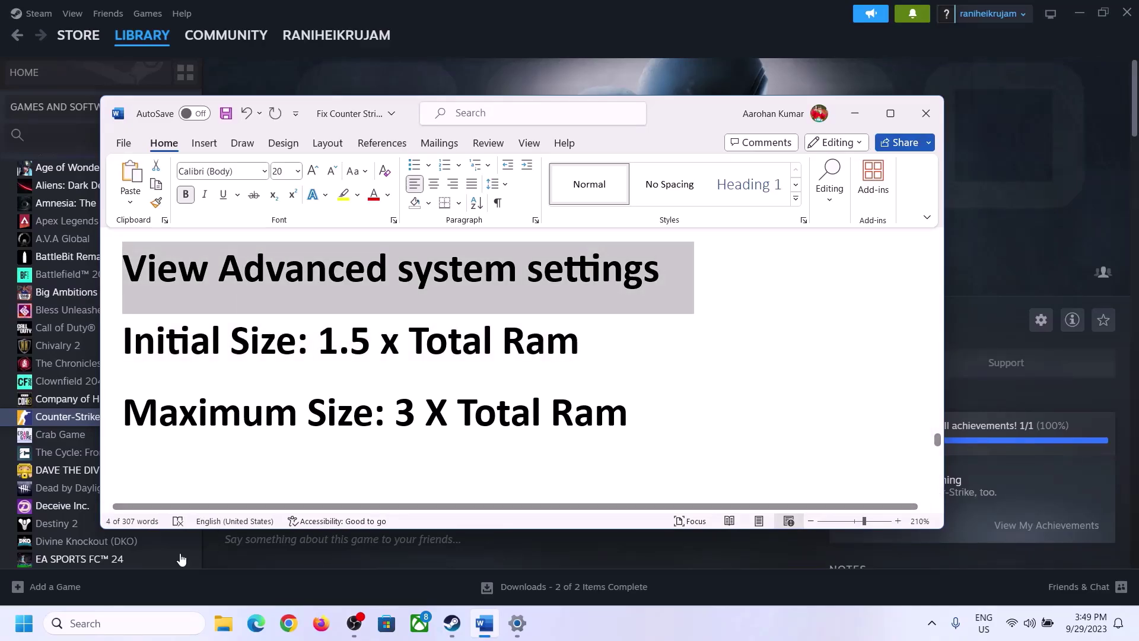
click(135, 623)
key(ctrl+v)
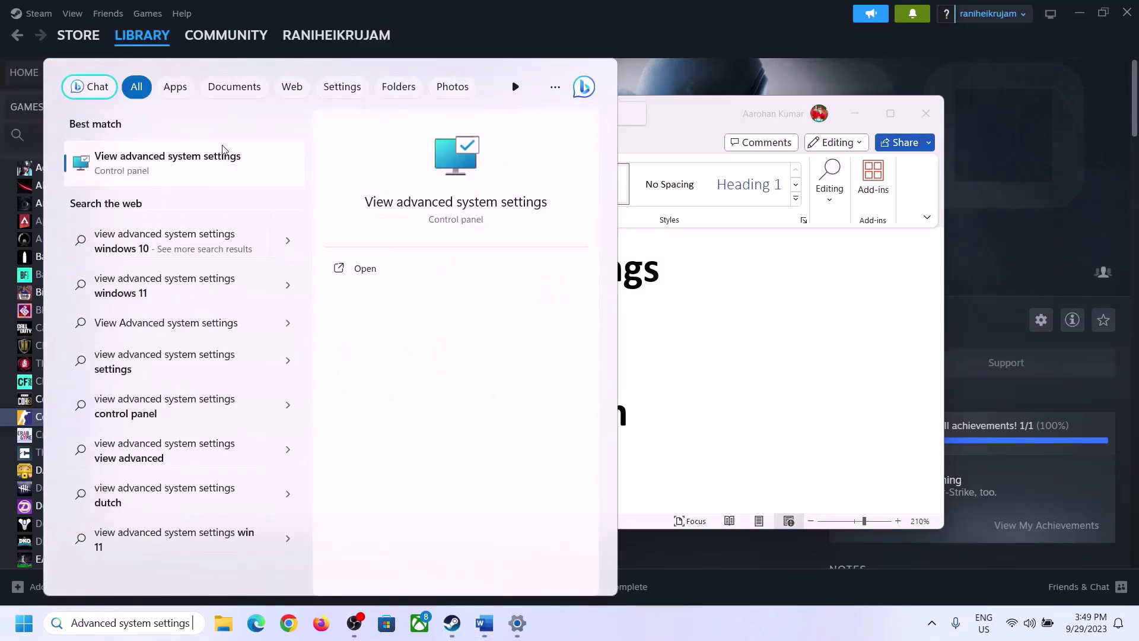
click(159, 172)
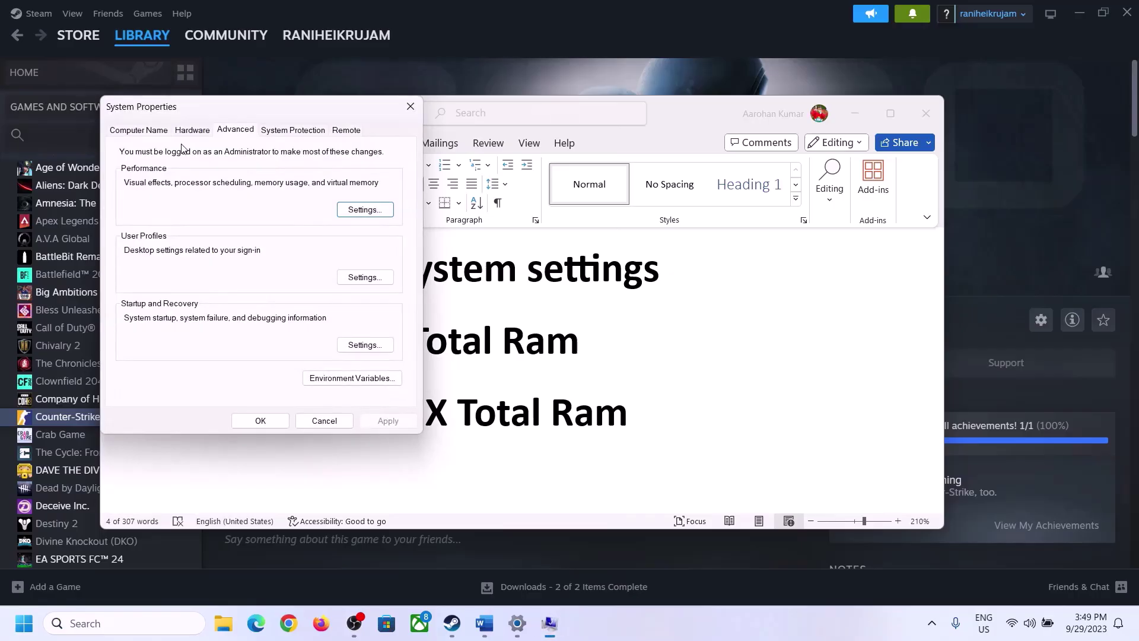
Step: Move System Properties over the document and open the Virtual Memory dialog from the advanced performance options
drag(236, 113, 508, 202)
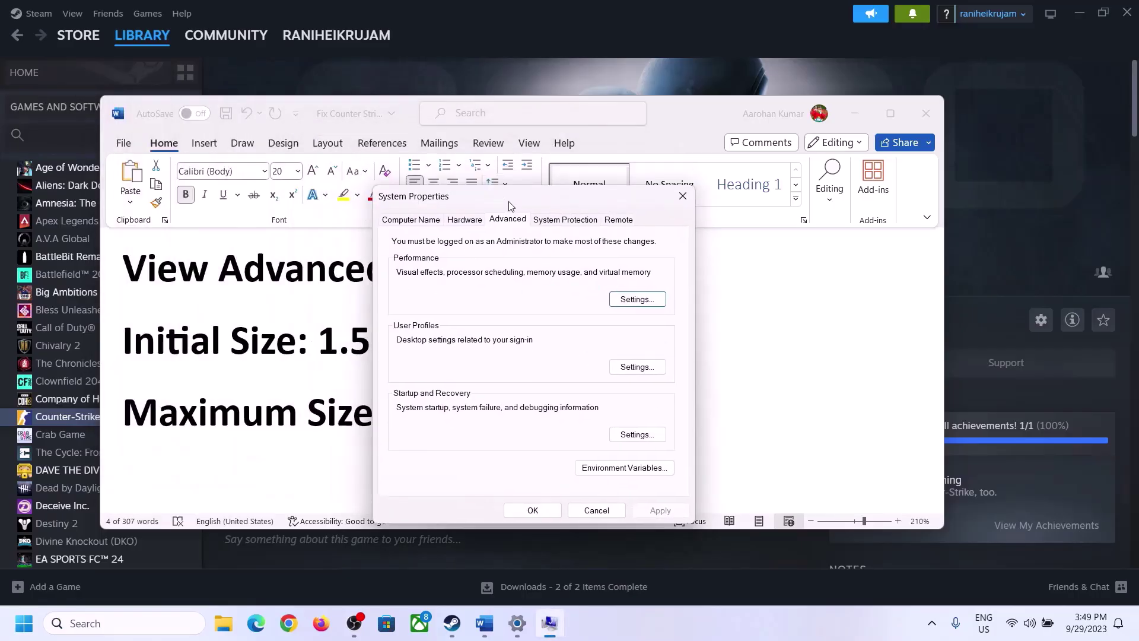
click(638, 301)
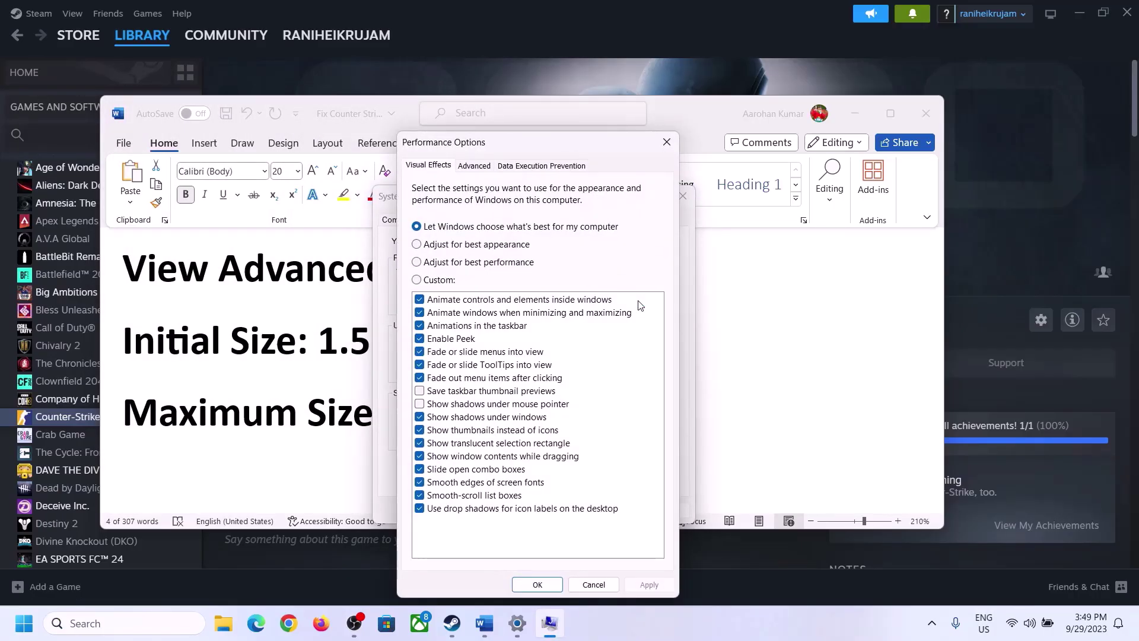
click(475, 166)
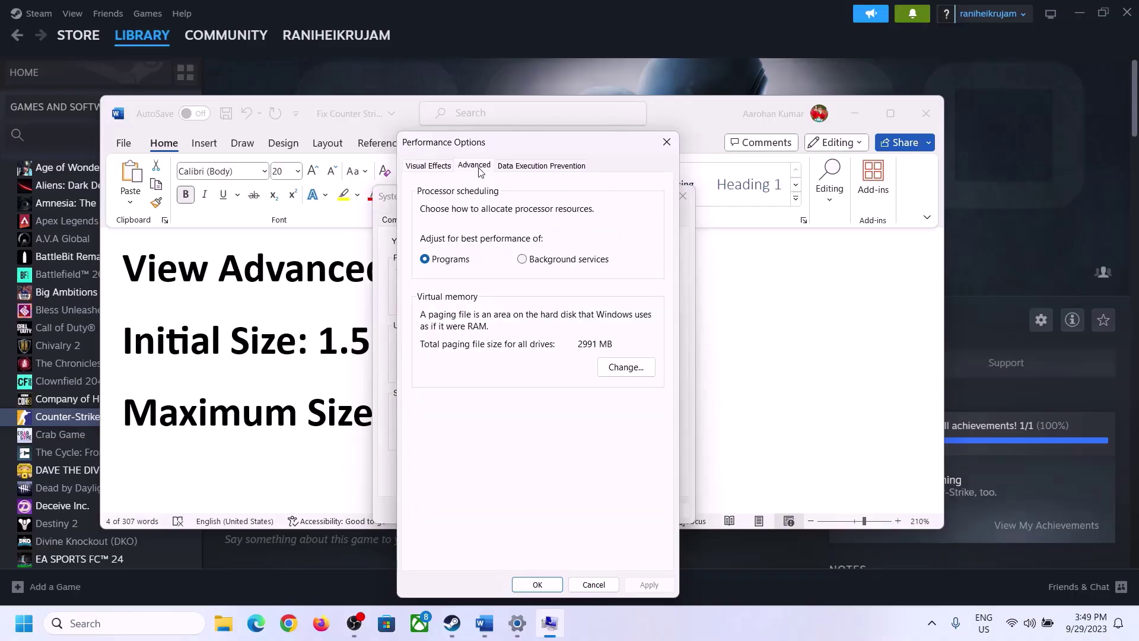
click(630, 365)
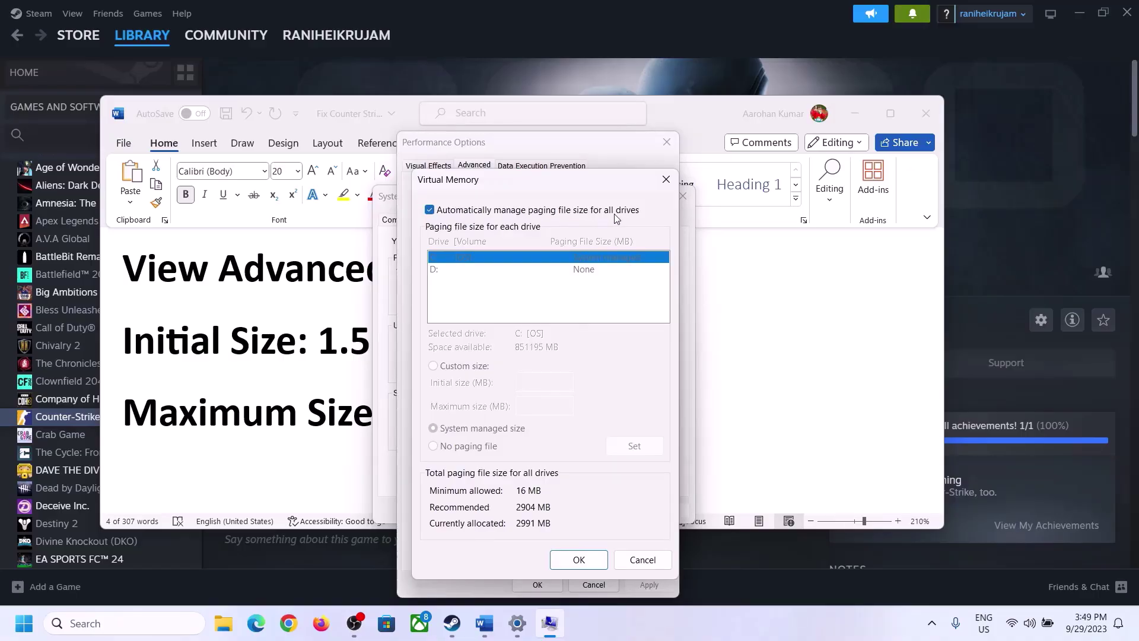
Step: Turn off automatic paging file management, choose a custom size for drive C, and highlight the Initial Size formula in the Word document
click(430, 211)
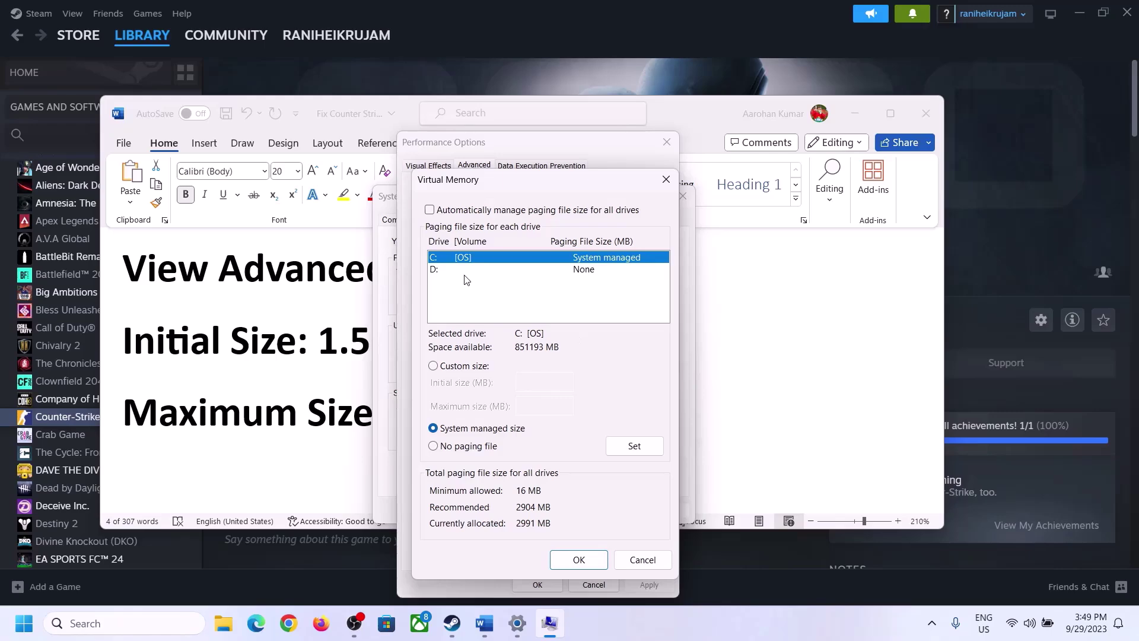
click(434, 366)
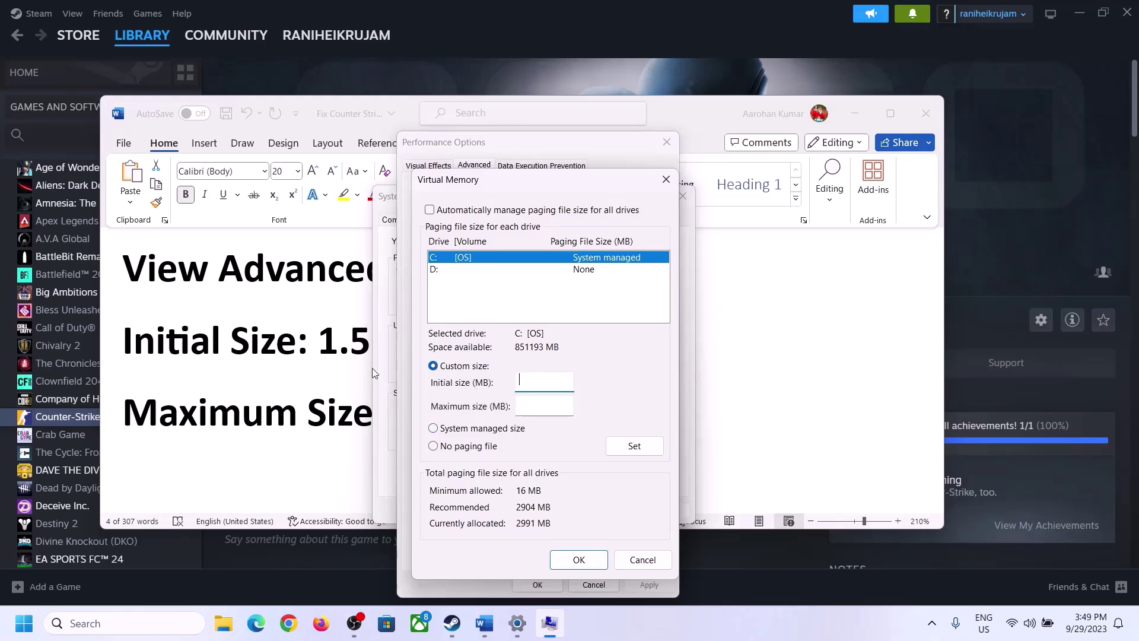
click(315, 349)
drag(326, 340, 528, 354)
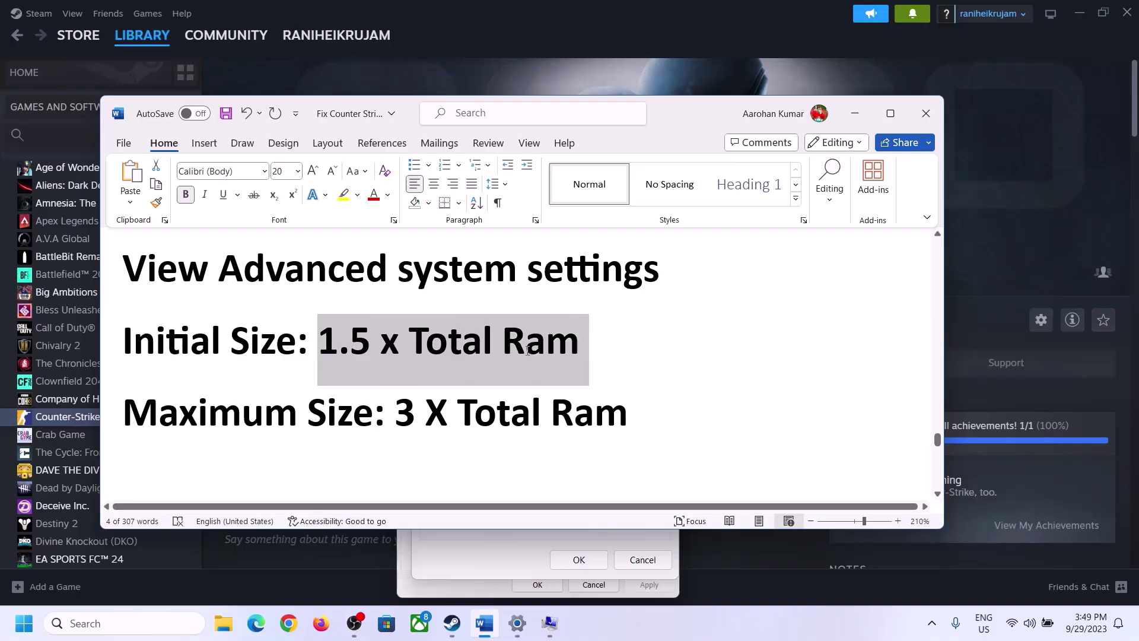
Step: Switch to Settings, open the System About page and highlight the installed RAM amount
click(517, 626)
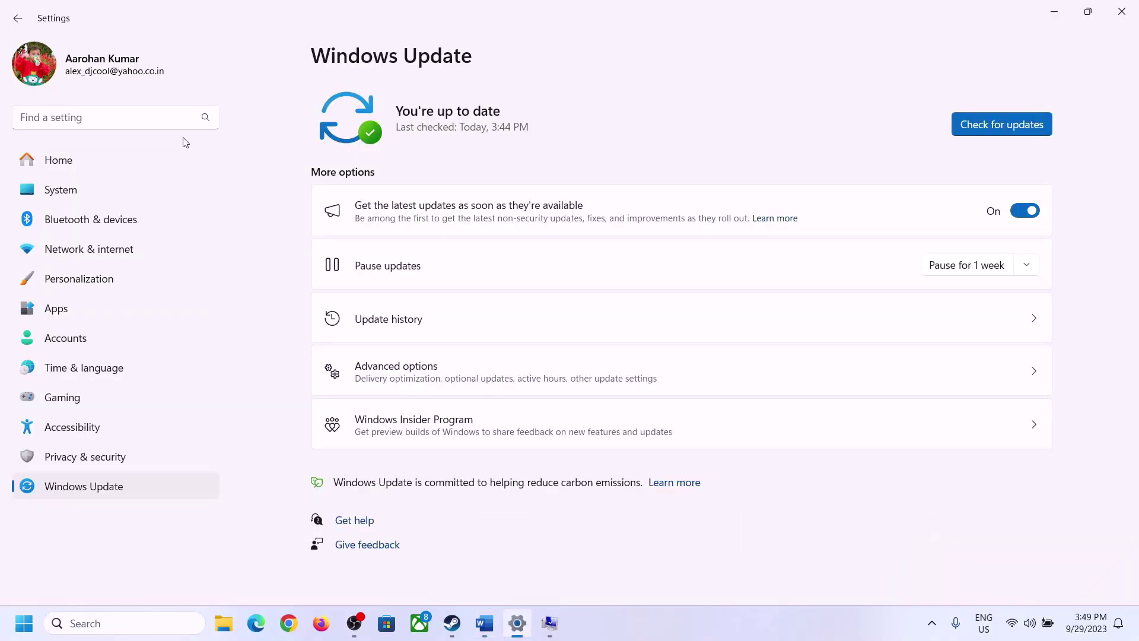
click(52, 191)
scroll(420, 442, down, 5)
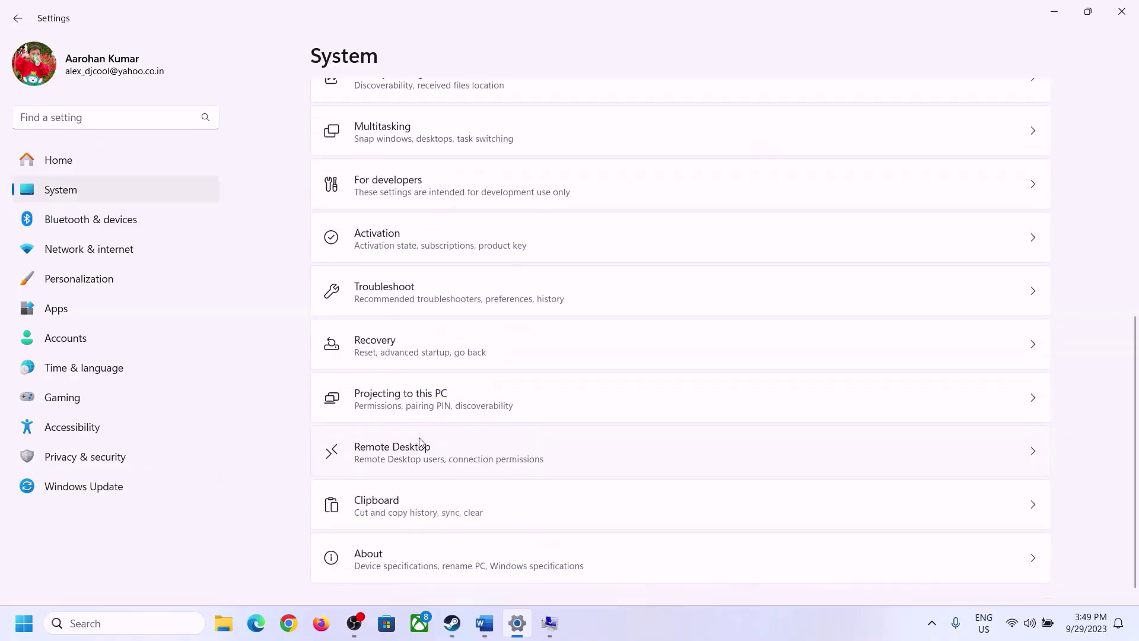
click(377, 557)
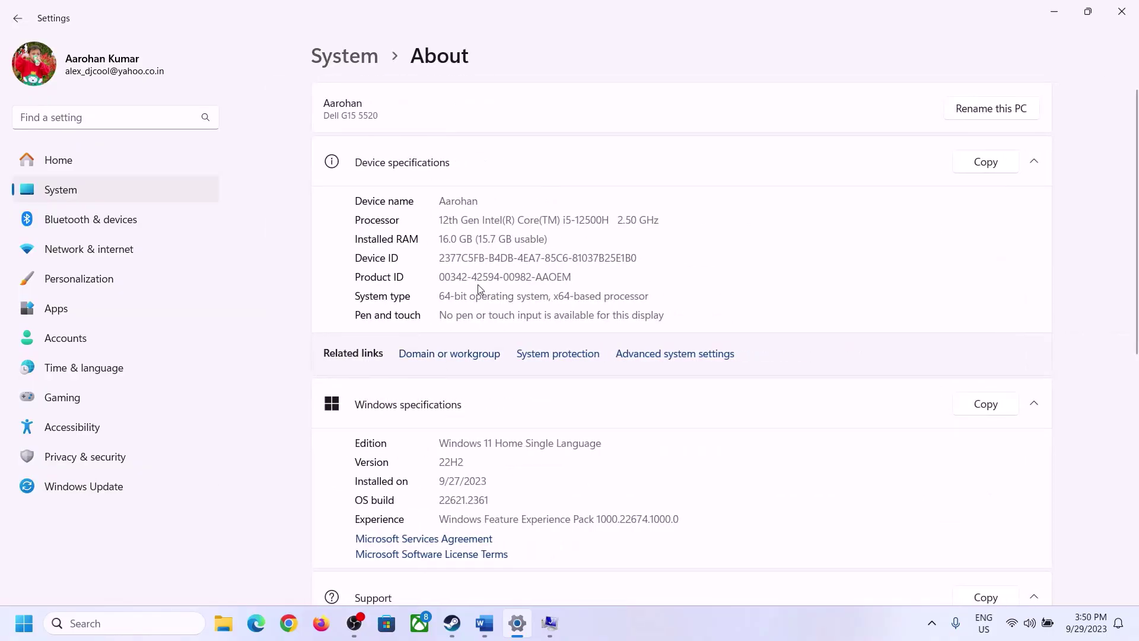
drag(451, 238, 434, 238)
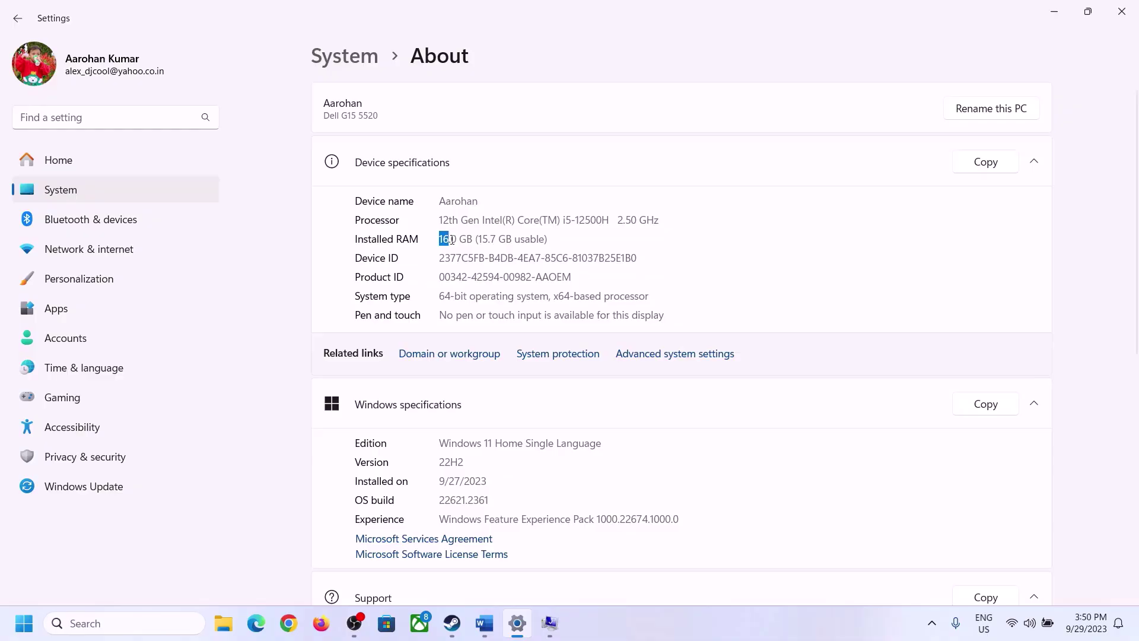
click(458, 240)
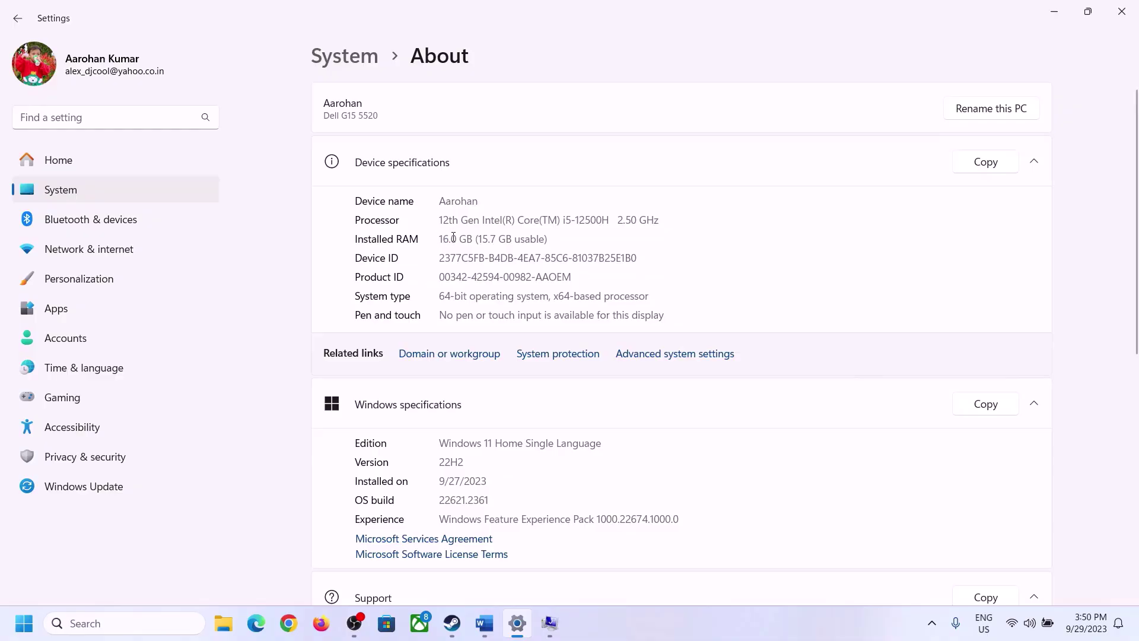
drag(453, 237, 435, 233)
Step: Return to the Virtual Memory dialog, run calc, and place Calculator beside the dialog with the Word document's size formulas in view
click(547, 623)
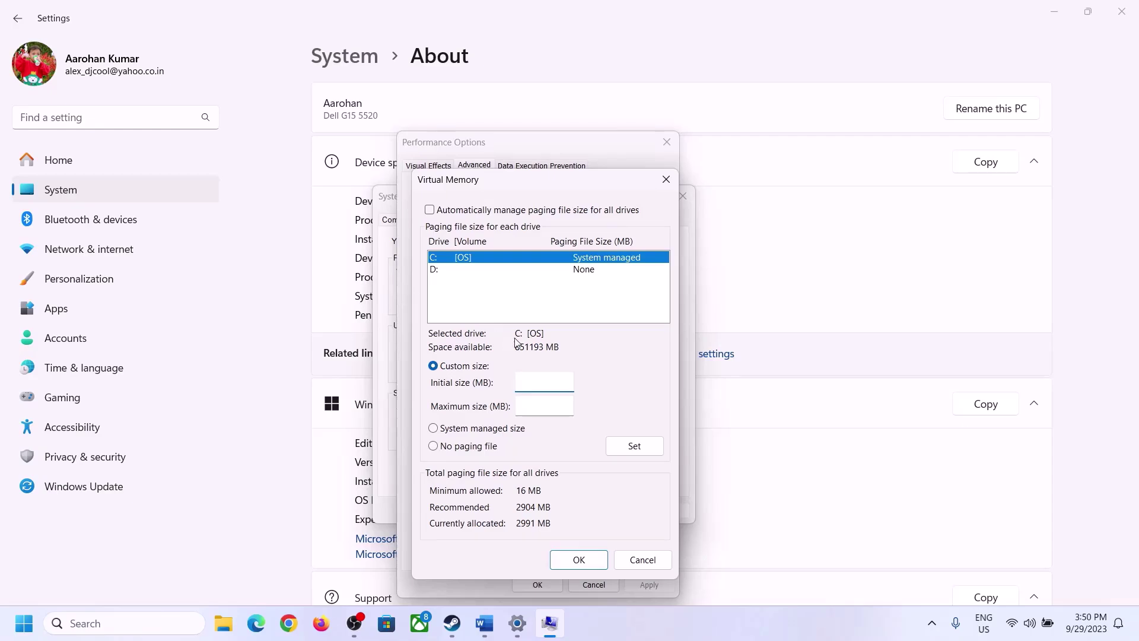
mouse_move(518, 623)
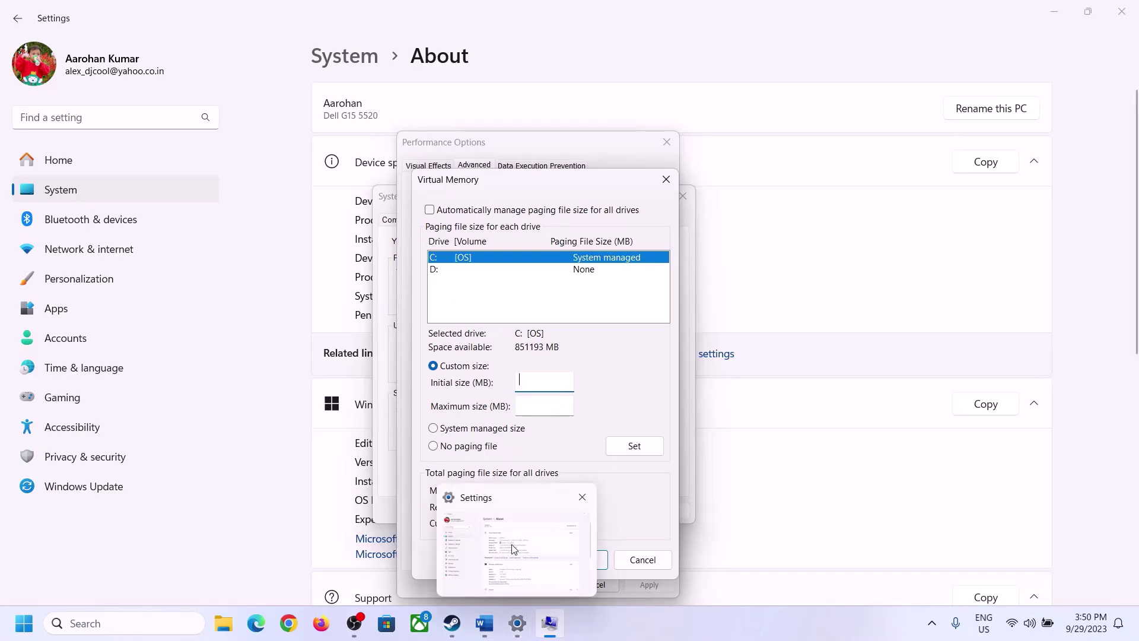
mouse_move(514, 548)
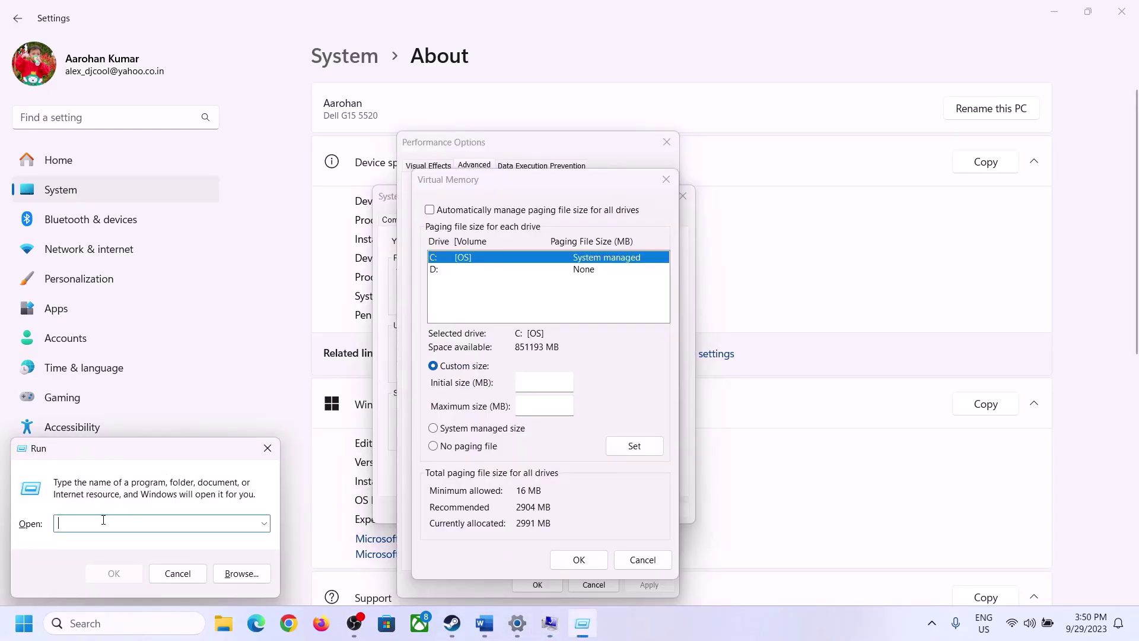
text(calc)
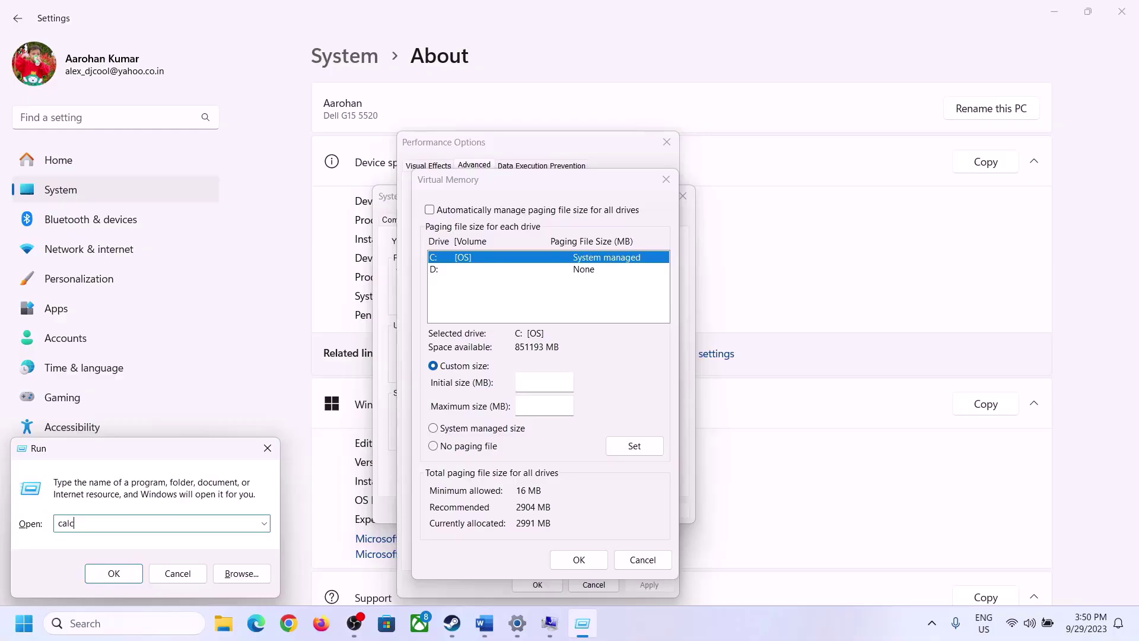
click(106, 575)
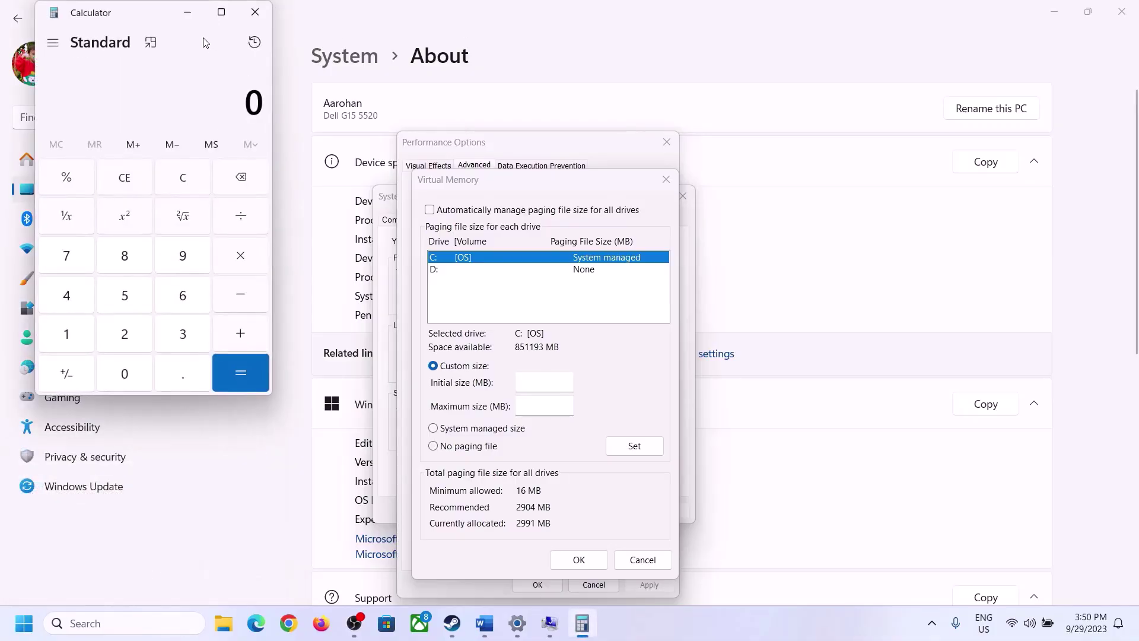
drag(145, 21, 834, 194)
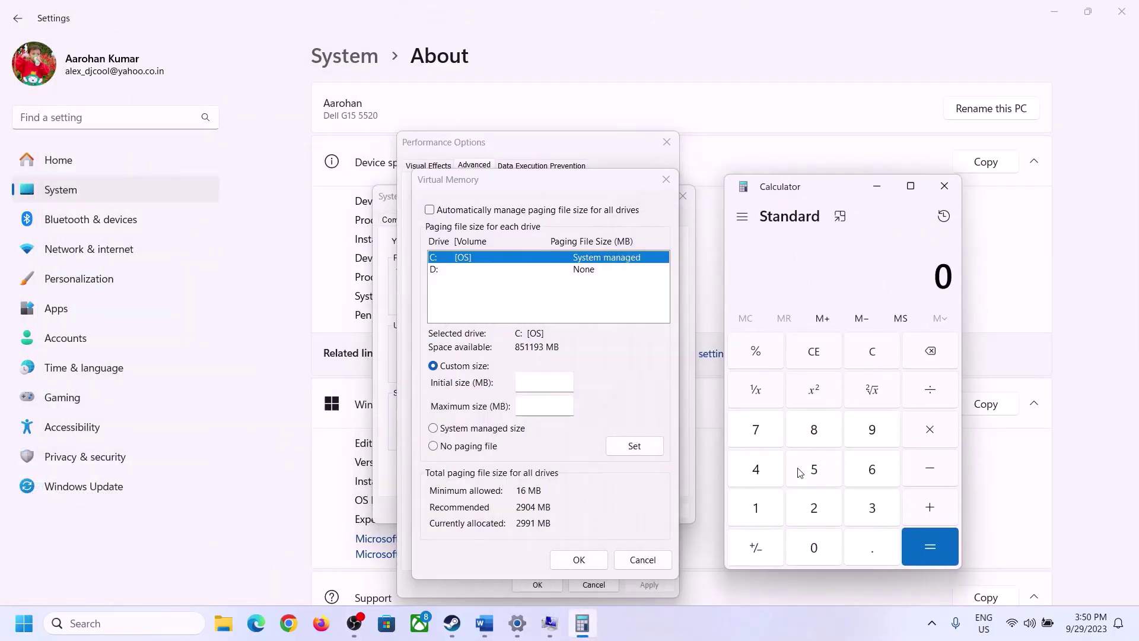
click(484, 623)
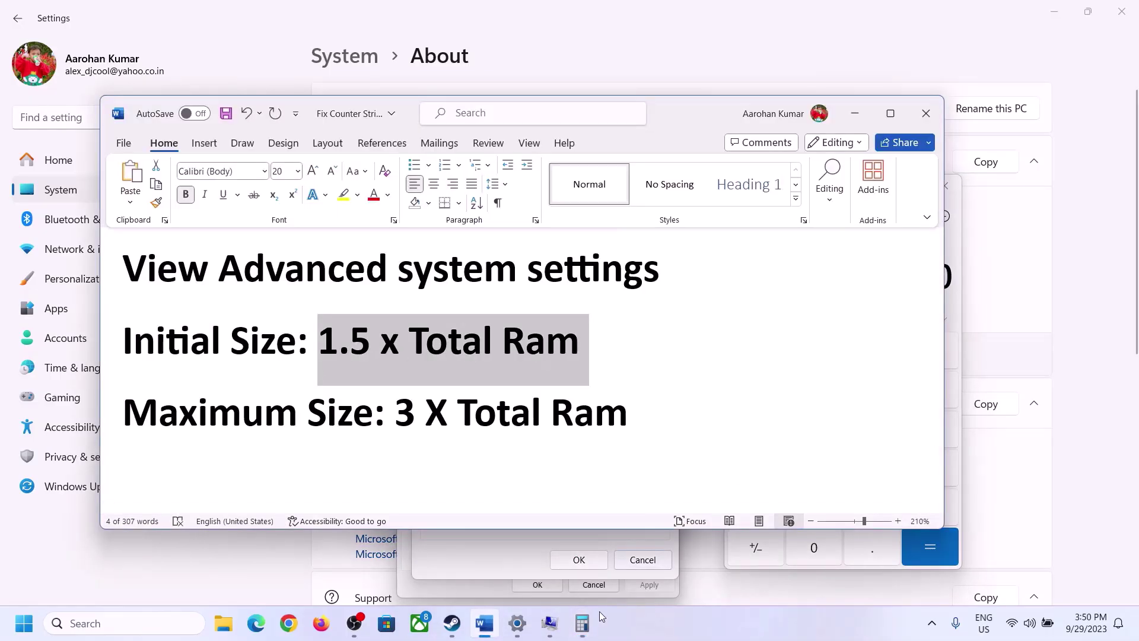
click(588, 626)
click(758, 513)
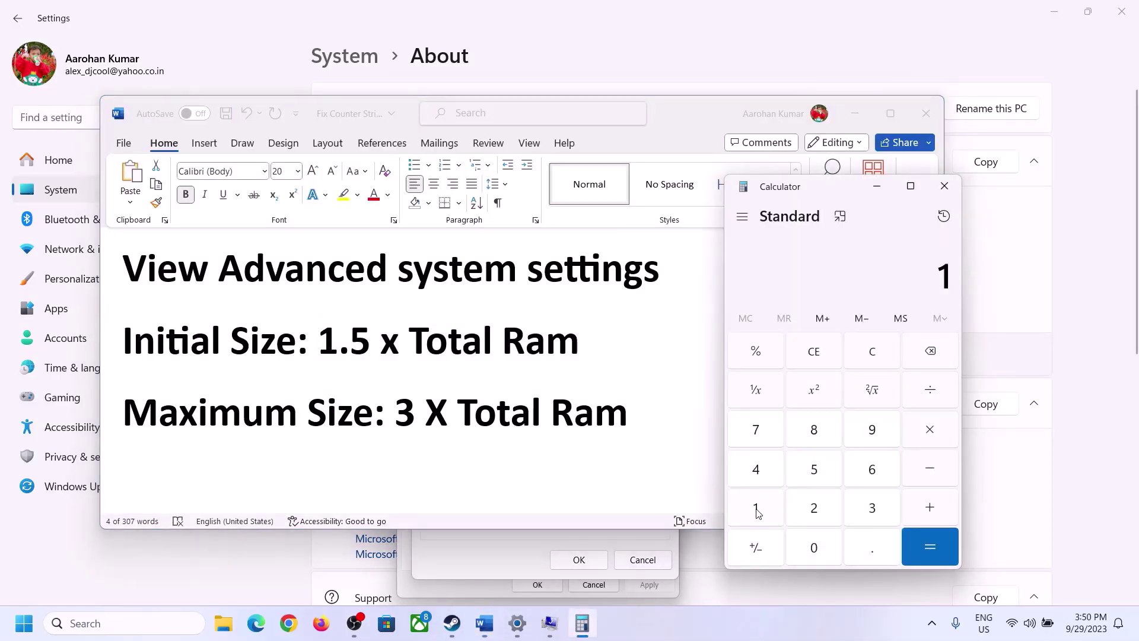
click(867, 471)
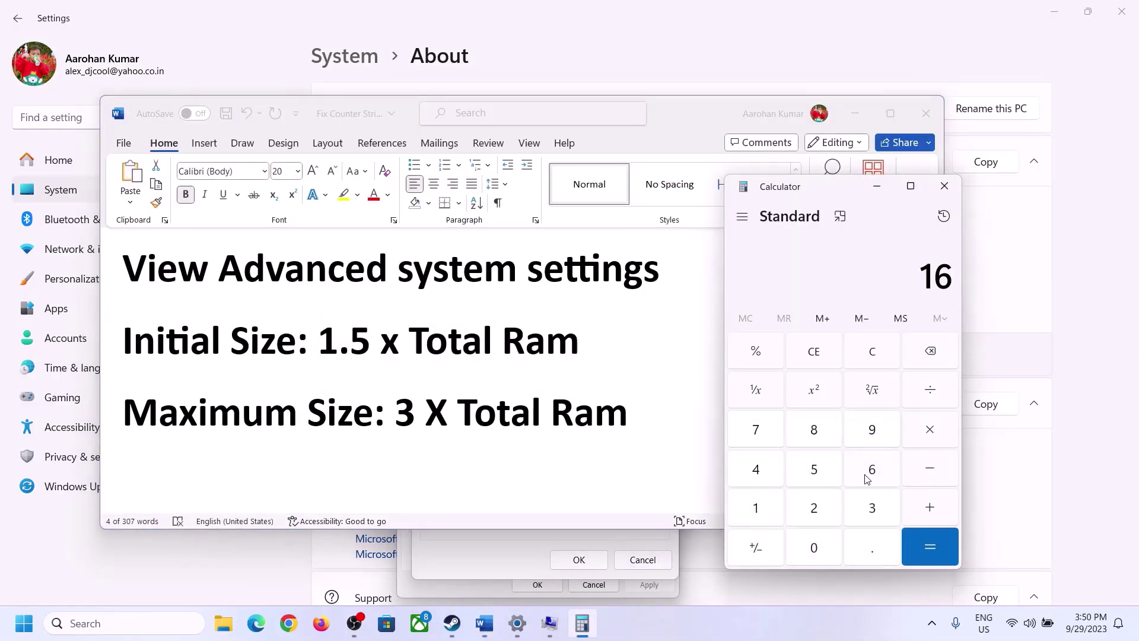
click(873, 363)
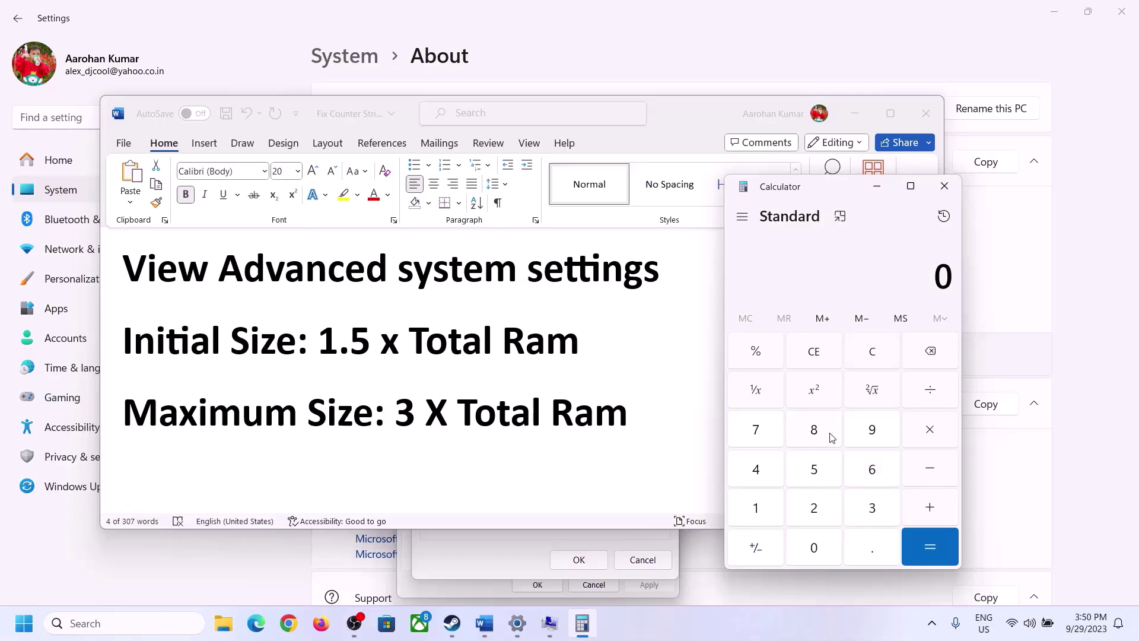
Step: Calculate 16 × 1024 in Calculator to convert the installed RAM from GB to MB
click(763, 509)
click(857, 475)
click(930, 437)
click(755, 509)
click(813, 547)
click(815, 511)
click(762, 475)
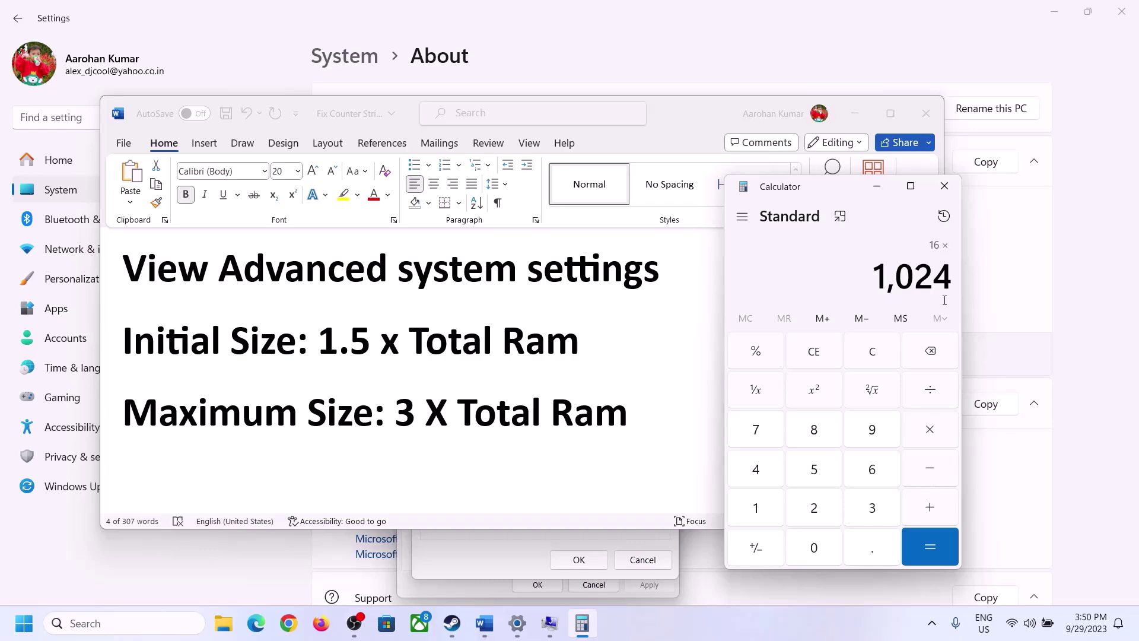
click(930, 548)
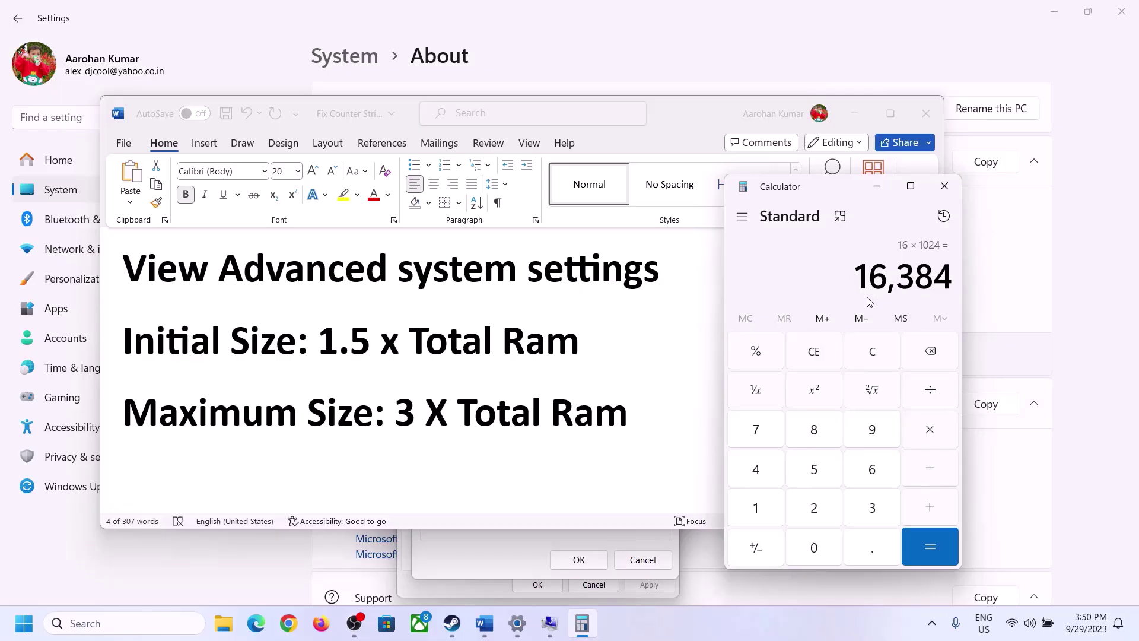
Step: Multiply the RAM result by 1.5 to work out the initial paging file size
click(933, 436)
click(771, 513)
click(866, 555)
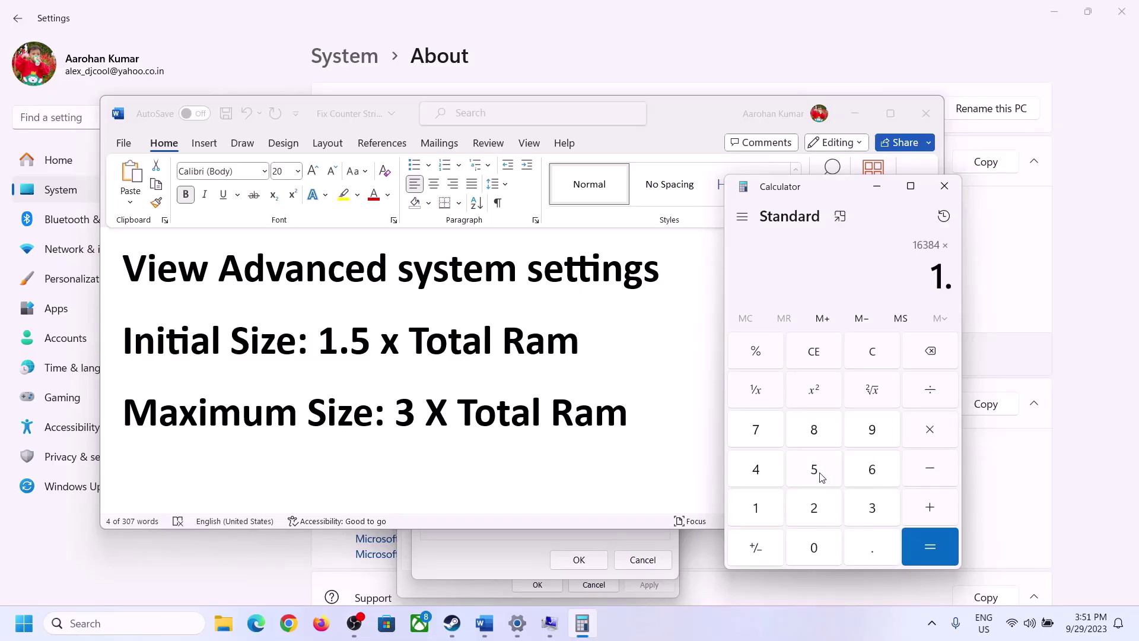
click(821, 478)
click(927, 537)
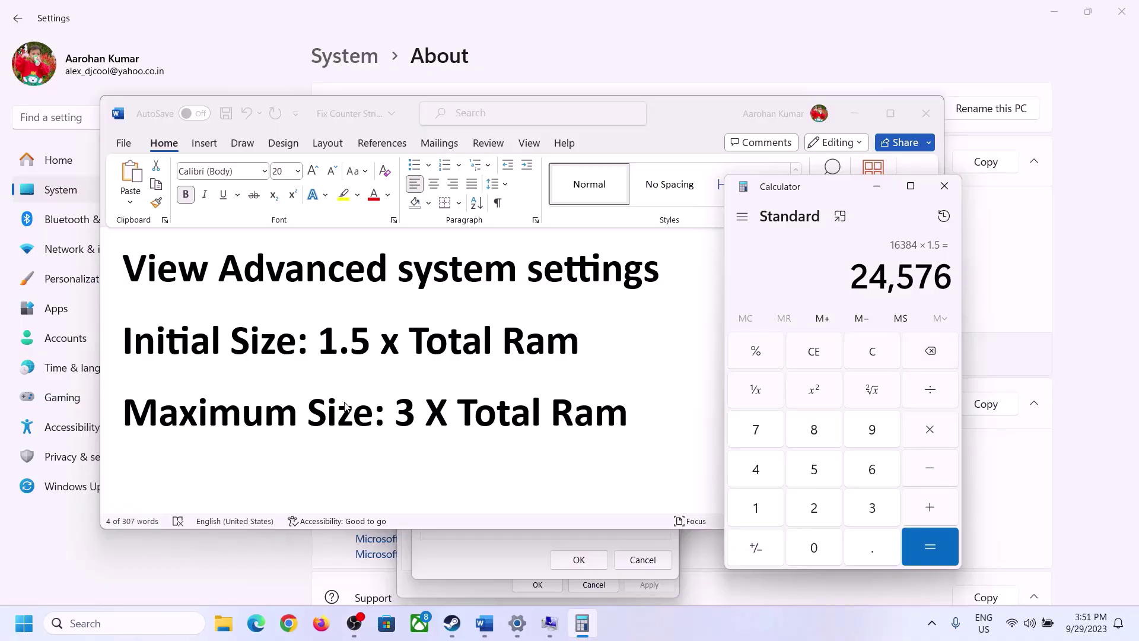
Step: Set the custom initial size for drive C to 24576 MB in the Virtual Memory dialog and go to the maximum size
click(563, 536)
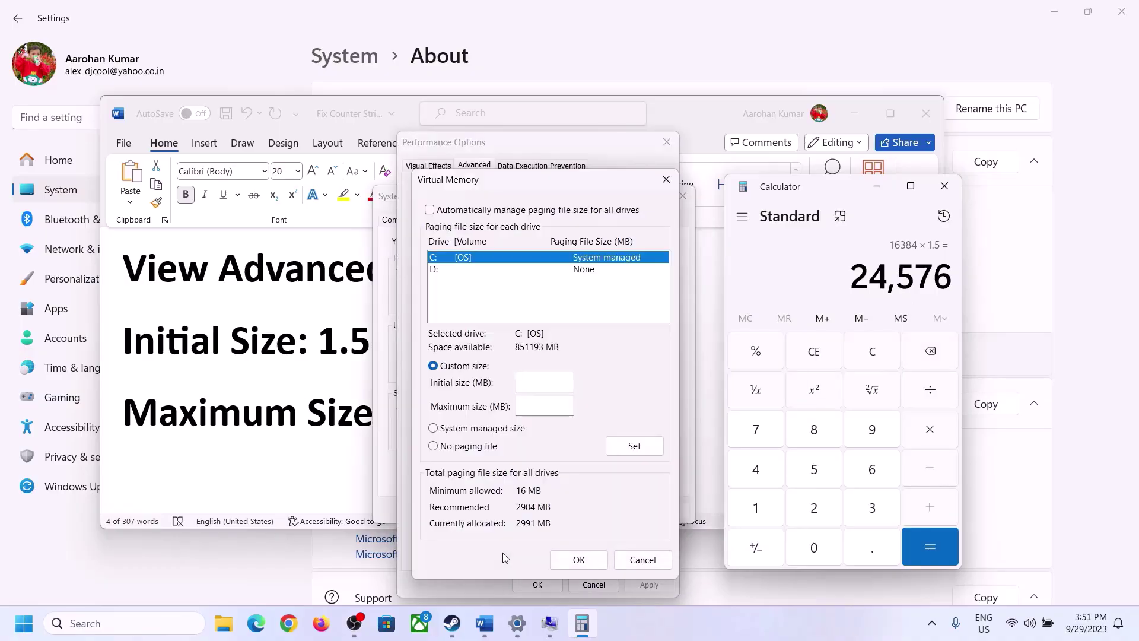
click(539, 383)
text(24)
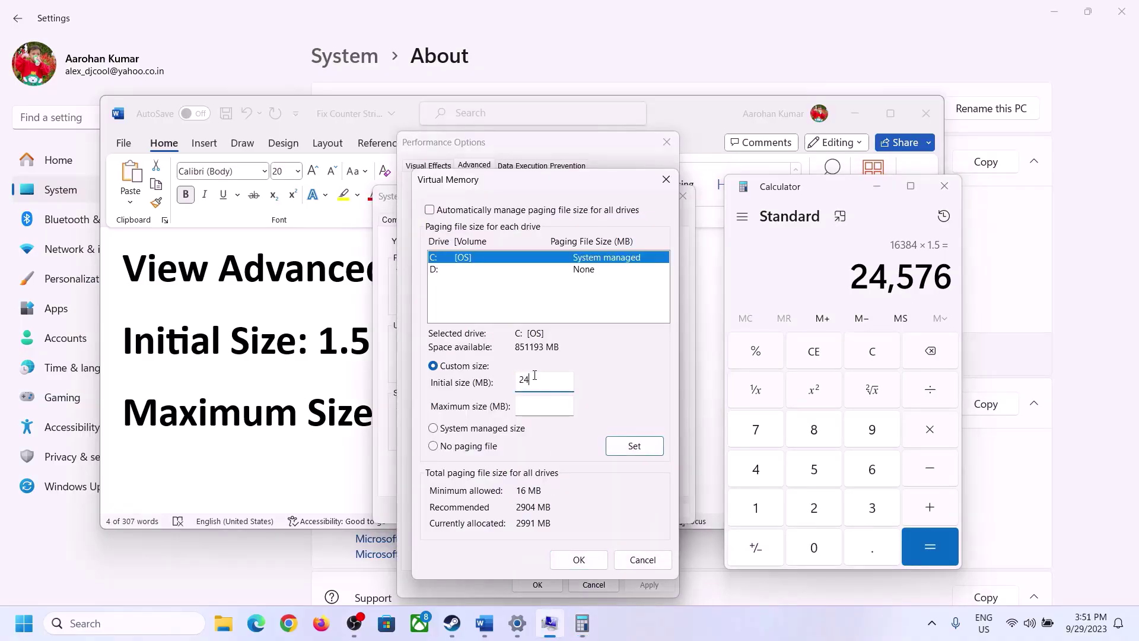
text(576)
click(565, 406)
Step: Check the Maximum Size formula in the Word document and clear the previous calculation in Calculator
click(350, 418)
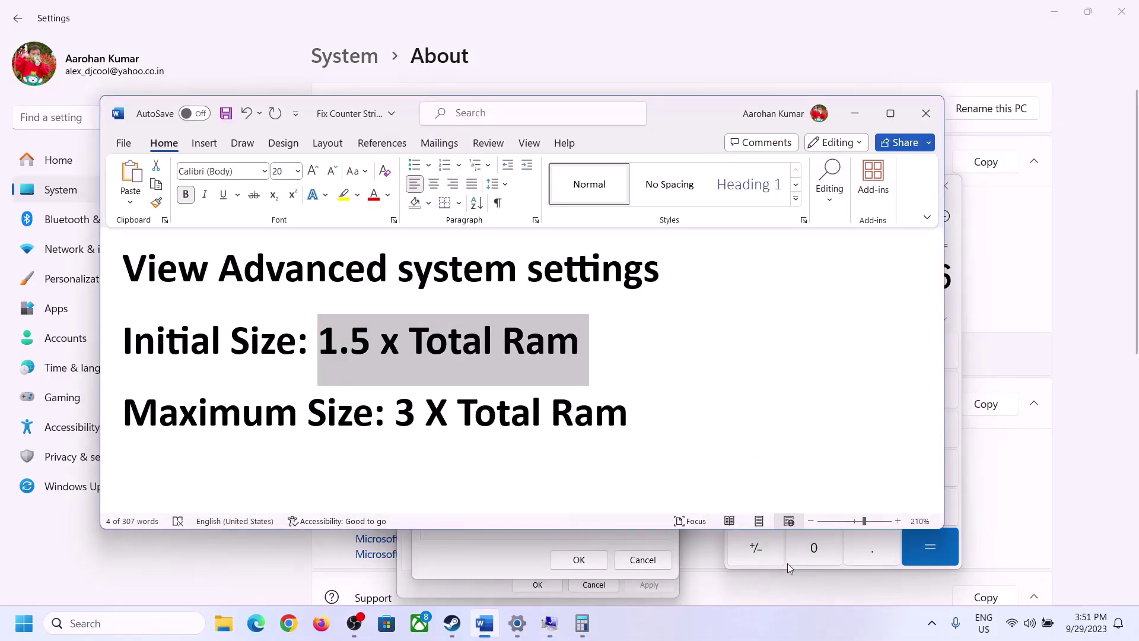
click(958, 321)
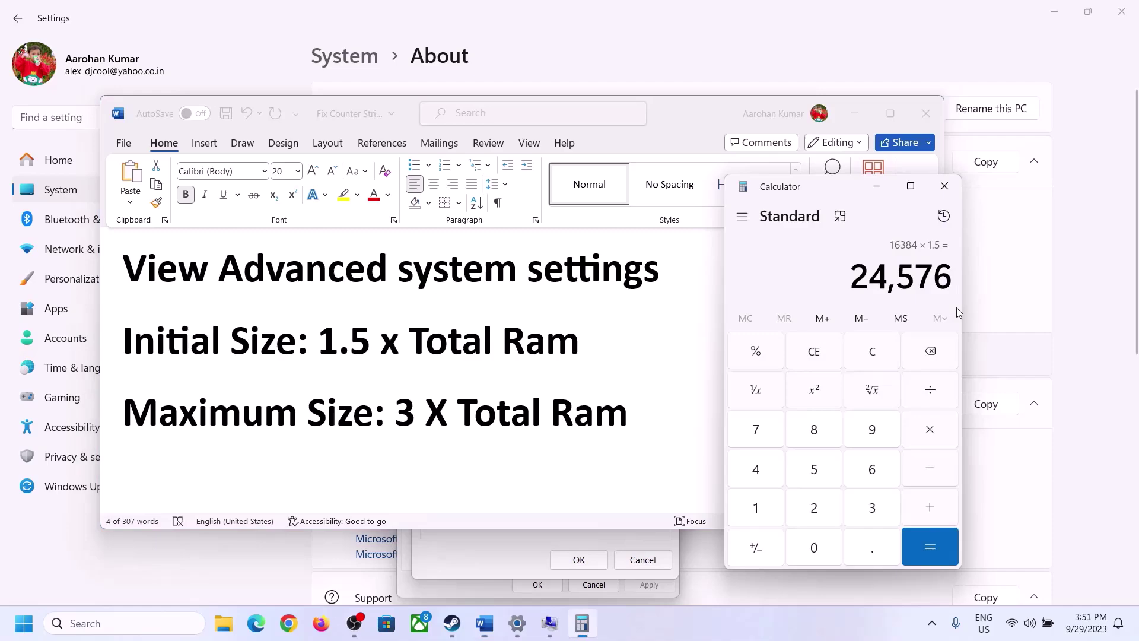
click(872, 351)
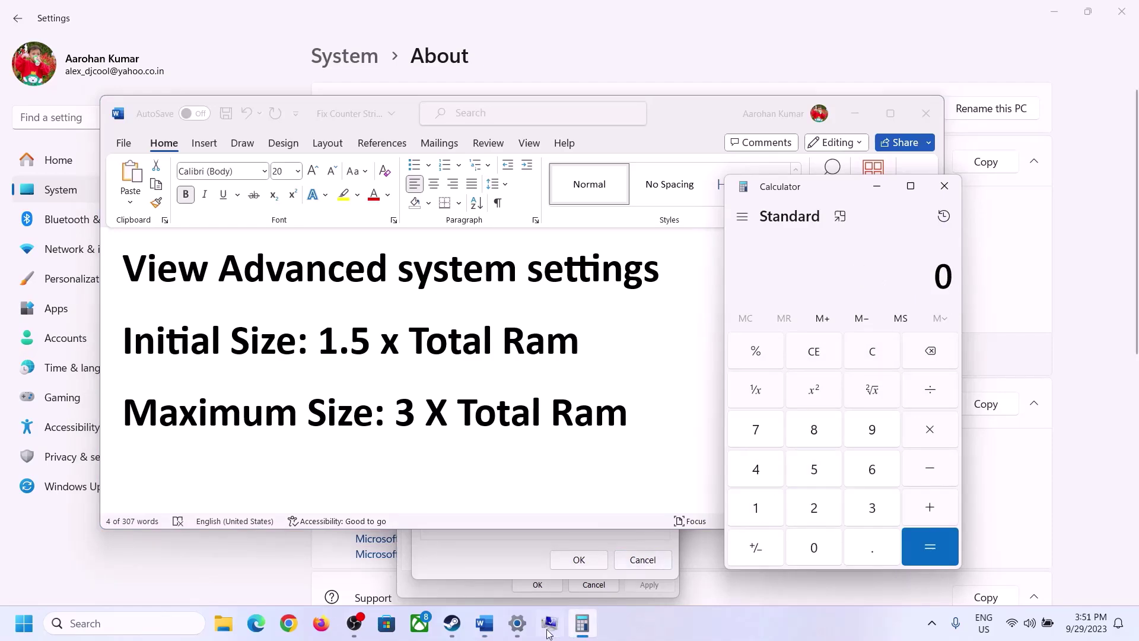
Step: Recheck the installed RAM in Settings and calculate 16 × 1024 again in Calculator
click(517, 623)
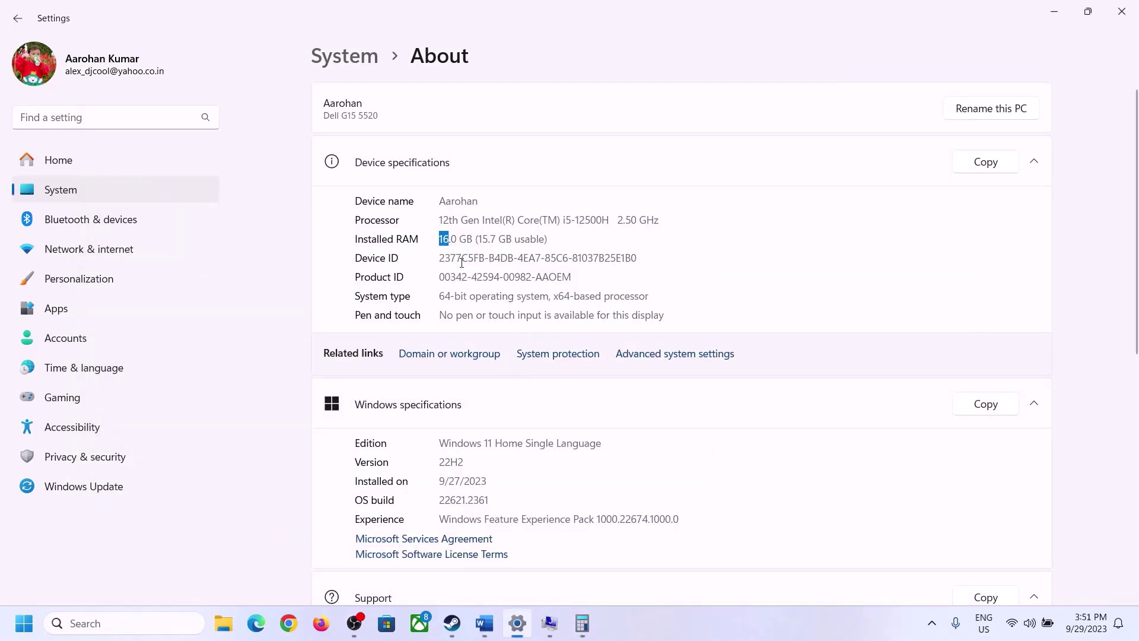
click(582, 623)
click(768, 504)
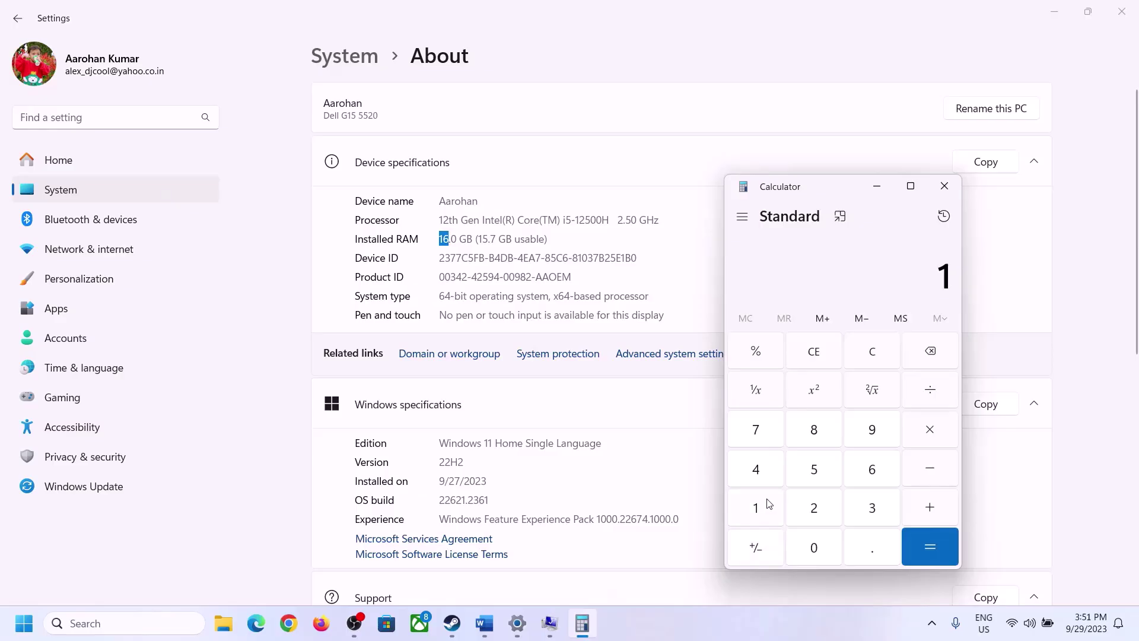
click(867, 470)
click(924, 431)
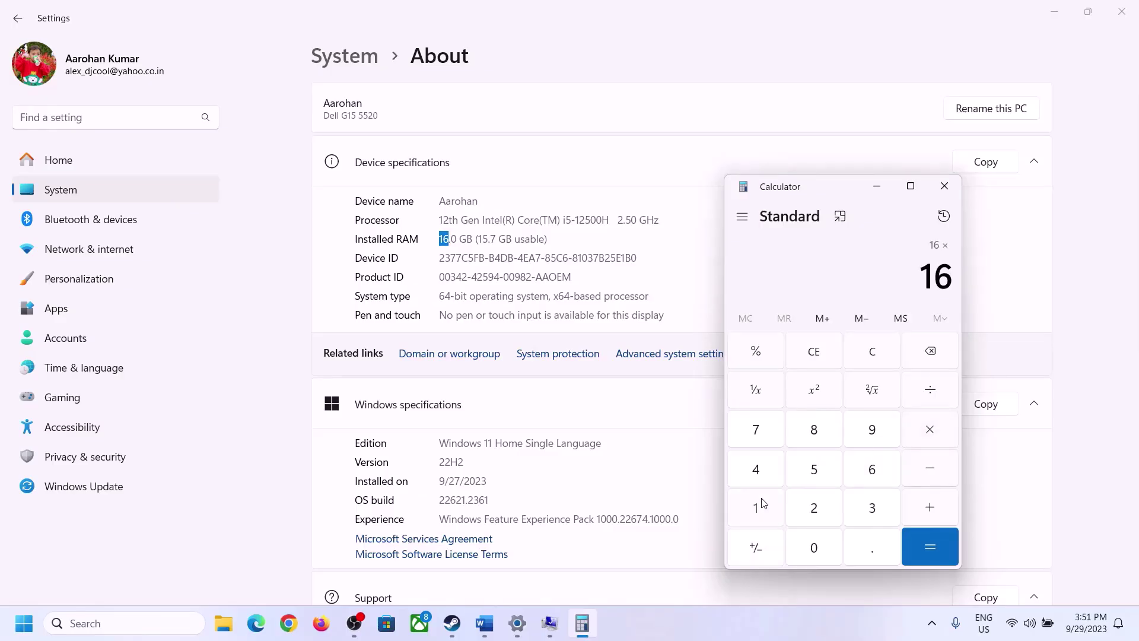
click(763, 503)
click(806, 544)
click(815, 505)
click(763, 474)
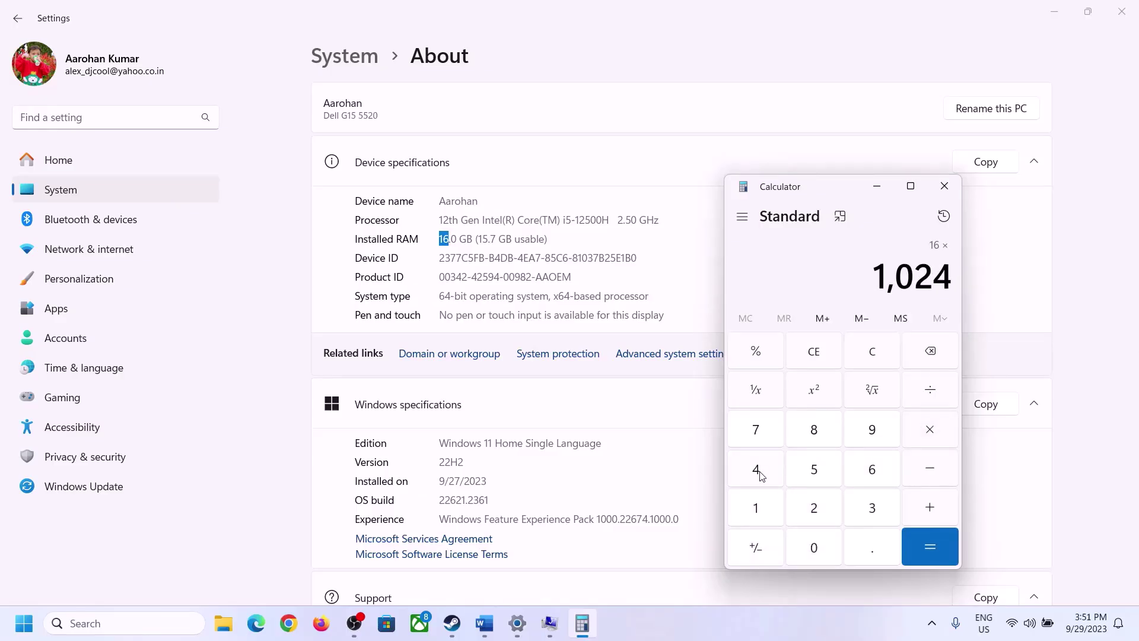
click(914, 560)
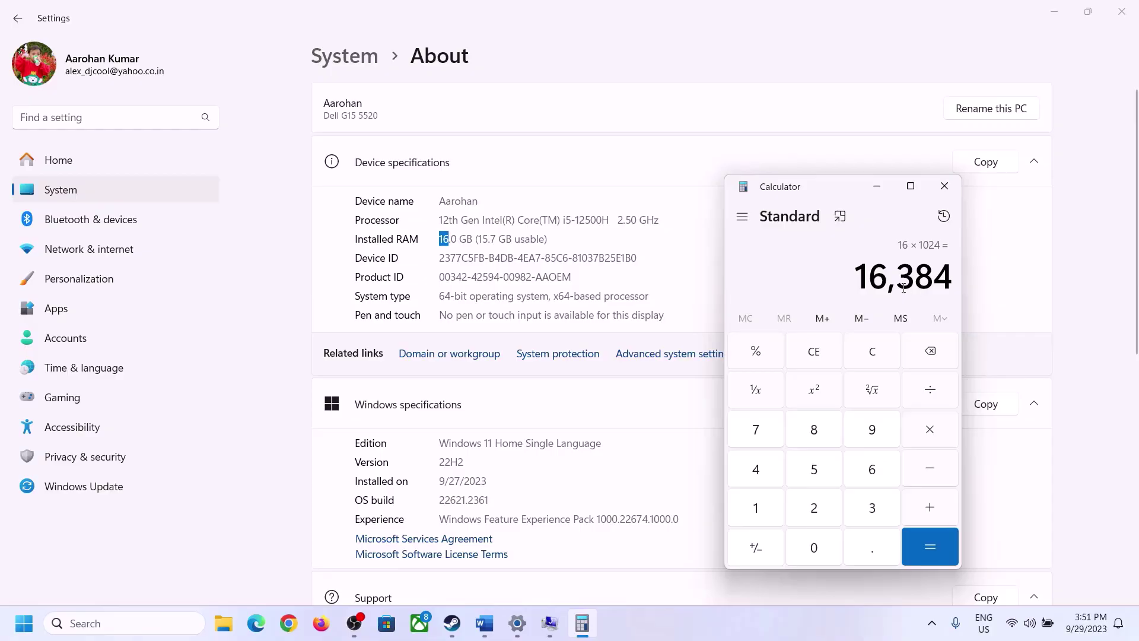
Step: Check the document's Maximum Size multiplier and multiply the RAM result by 3 in Calculator
click(484, 623)
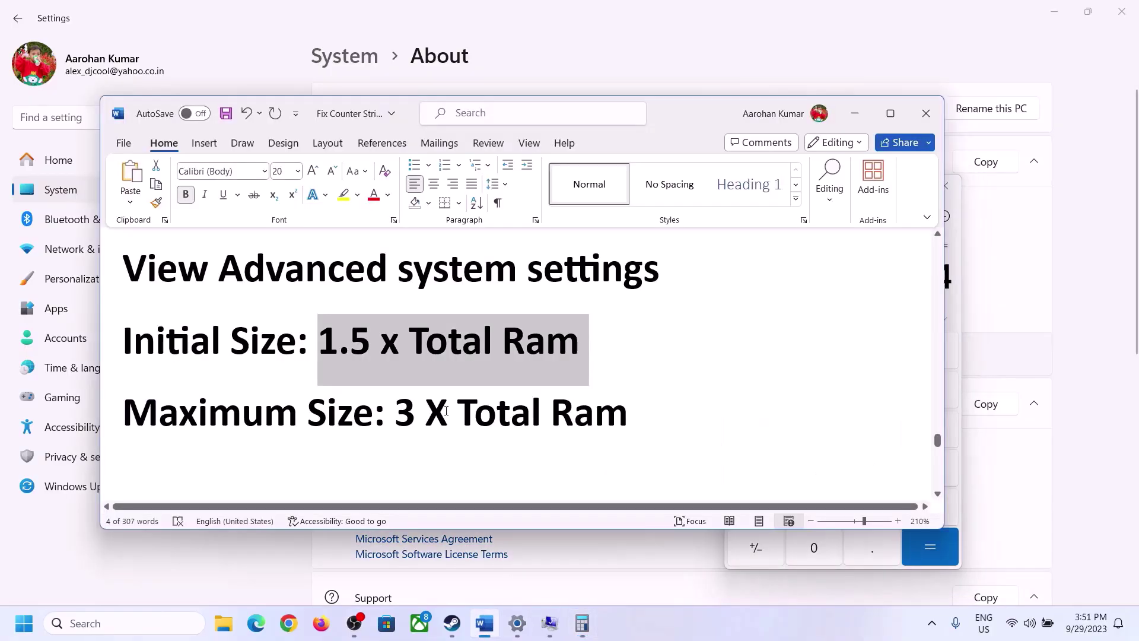
click(582, 622)
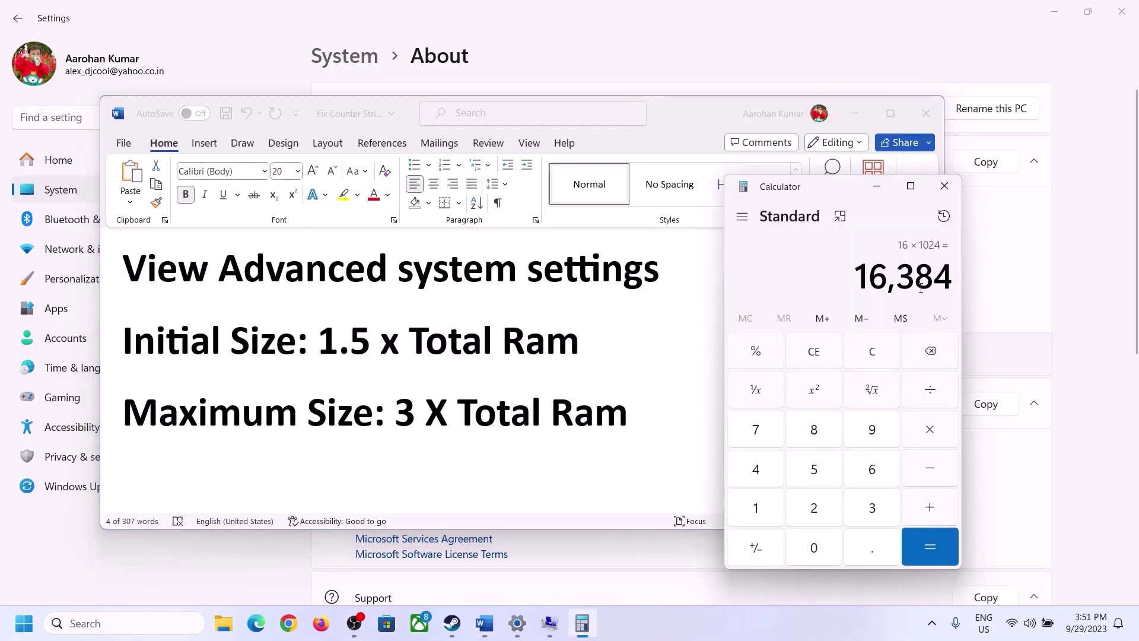
click(929, 430)
click(857, 509)
click(938, 543)
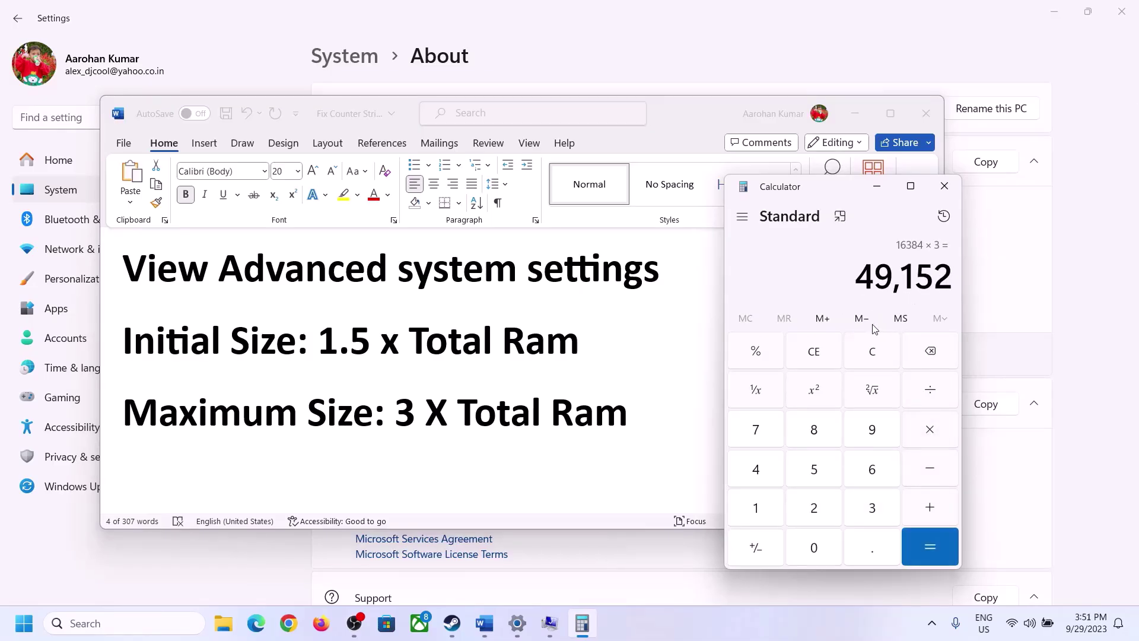
Step: Set the custom maximum paging file size for drive C to 49152 MB and apply the custom size
mouse_move(534, 628)
click(595, 514)
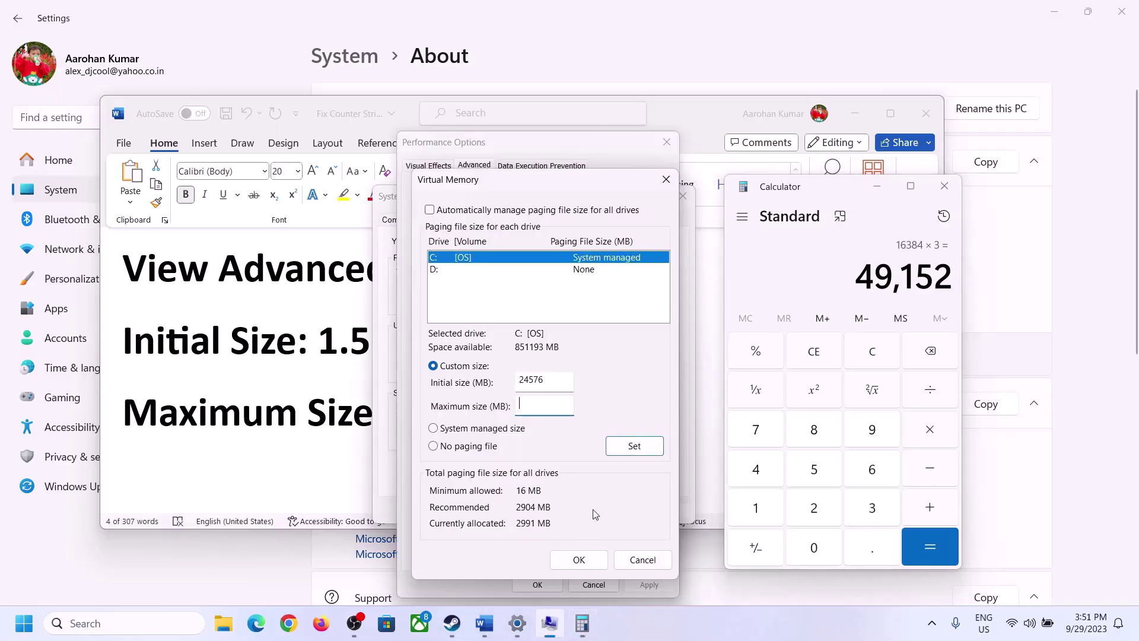
text(49152)
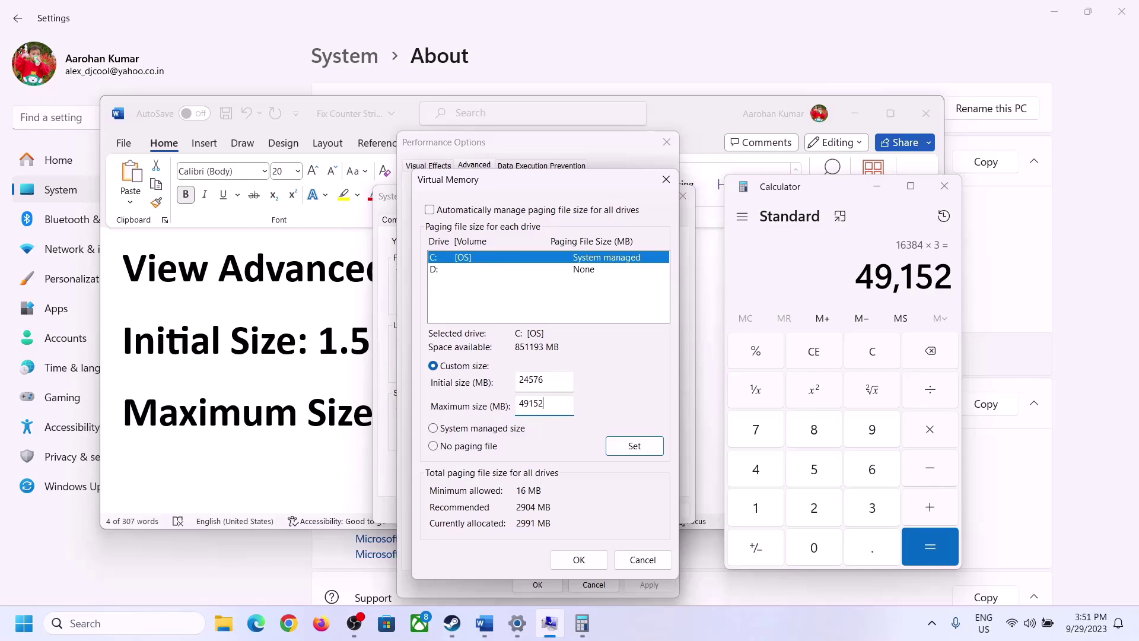
click(633, 446)
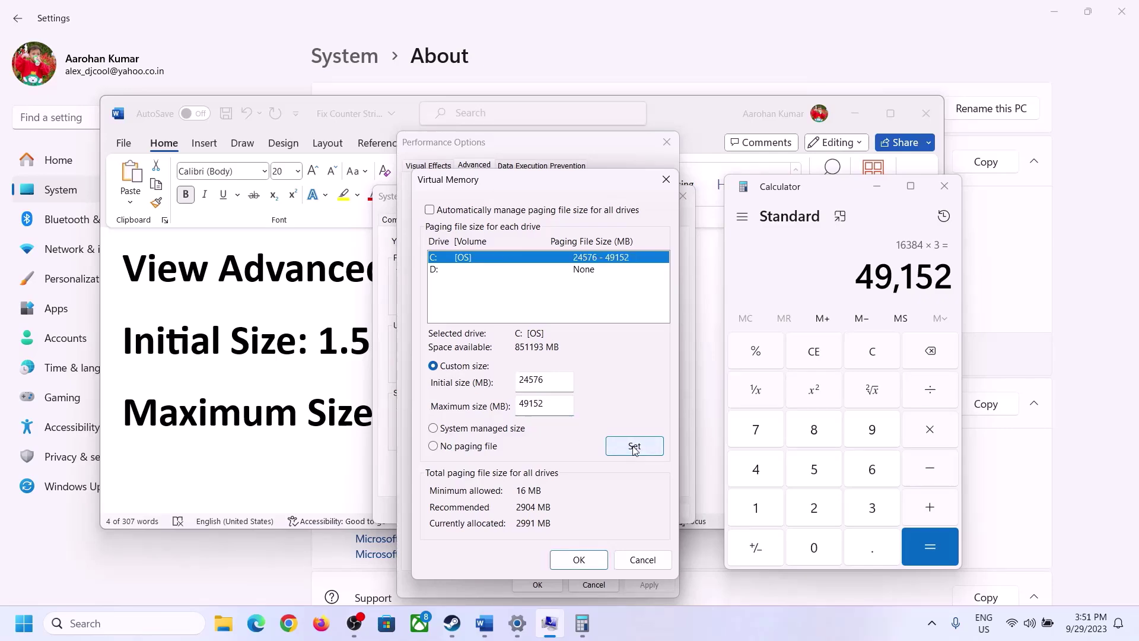
Step: Confirm the Virtual Memory, Performance Options and System Properties dialogs, and dismiss the restart prompt without restarting
click(580, 559)
click(705, 366)
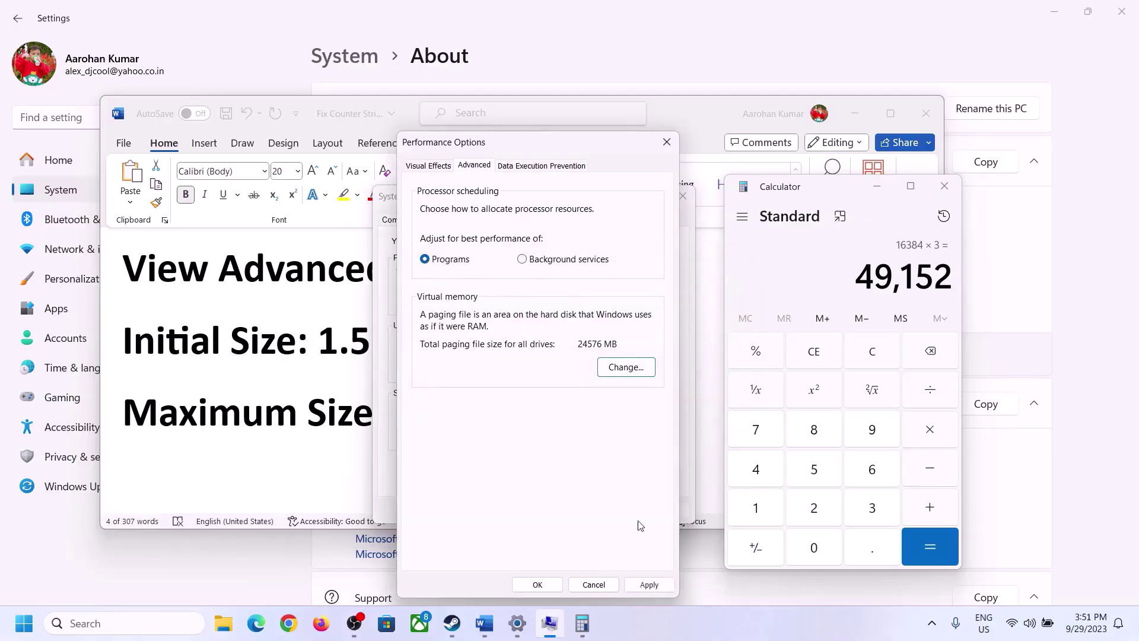
click(538, 584)
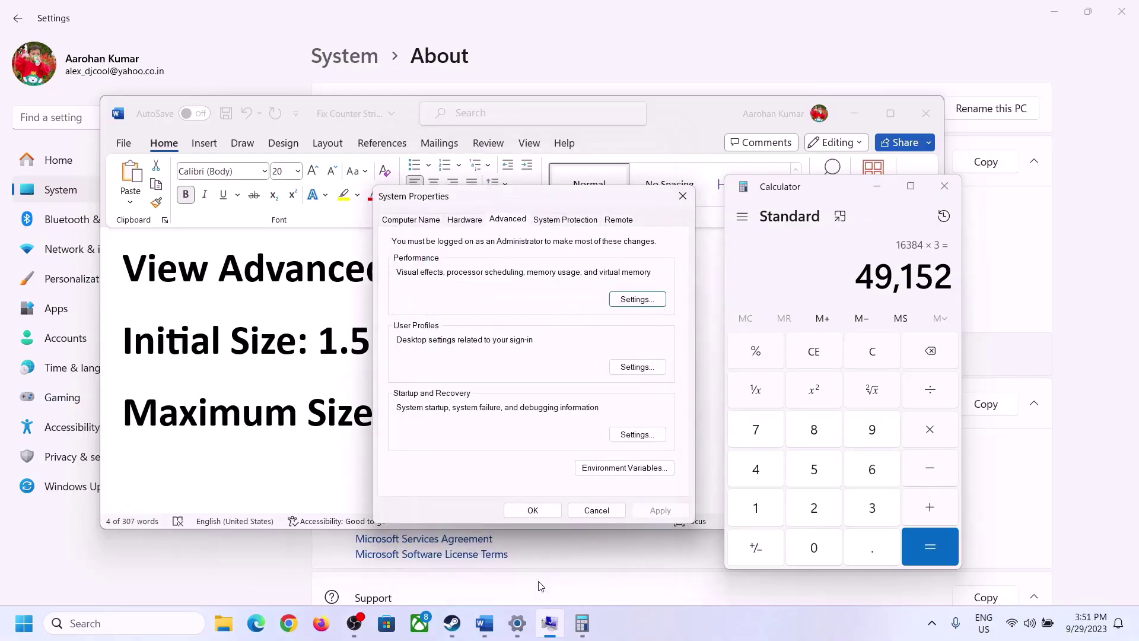
click(540, 508)
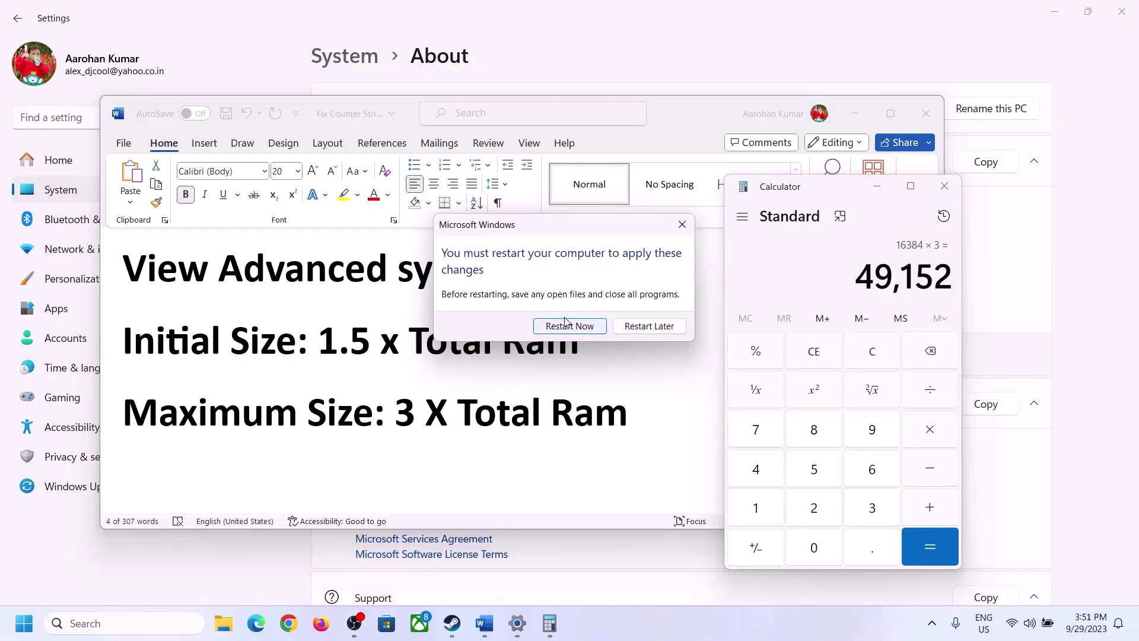
click(682, 226)
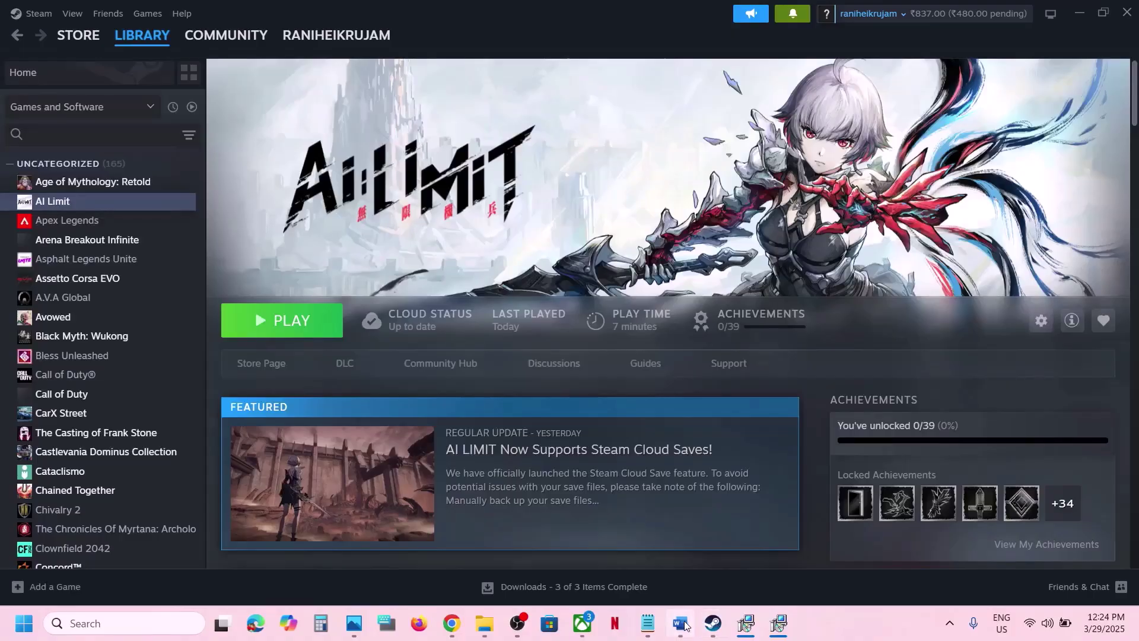
Step: Highlight Step 12's Update BIOS instruction in the Word document and check the laptop's battery charging status
click(680, 624)
scroll(460, 376, down, 5)
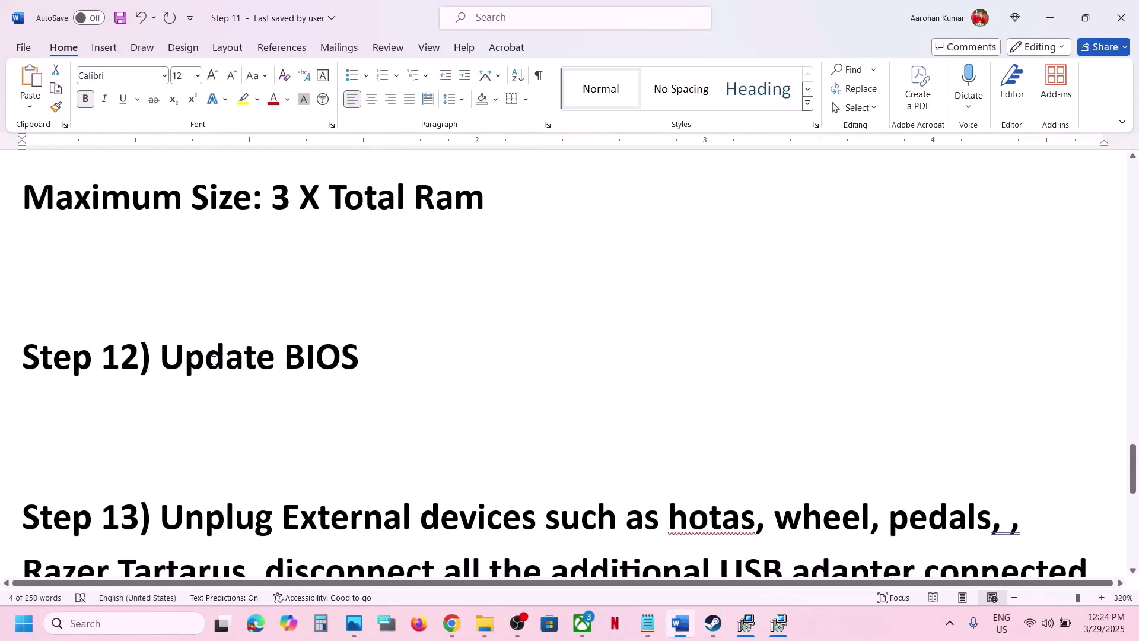
drag(193, 354, 383, 338)
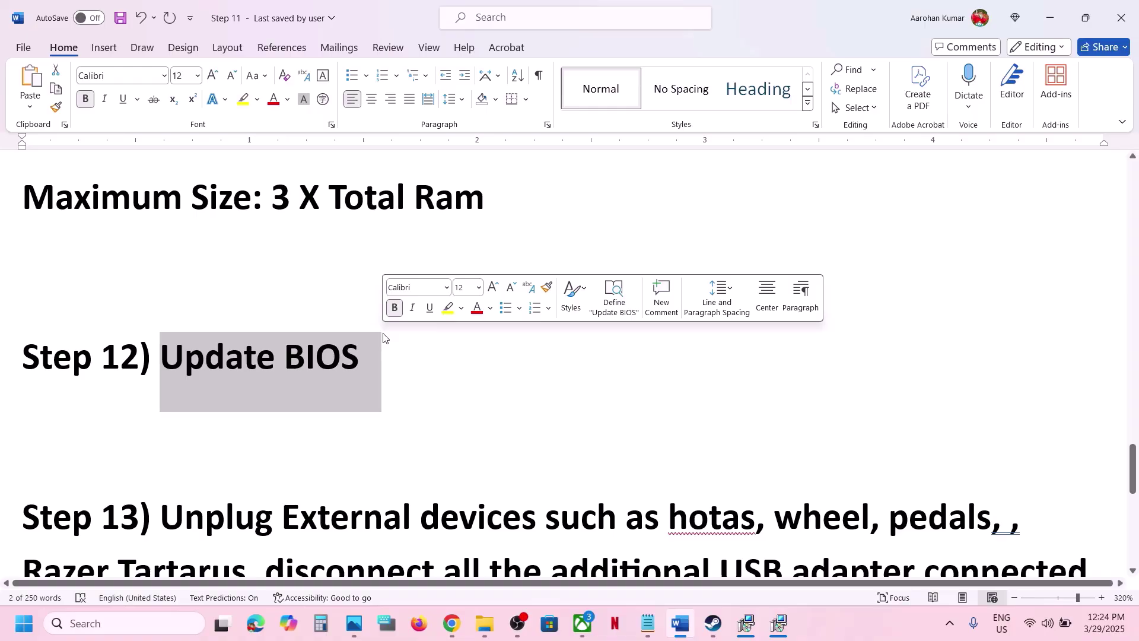
click(1082, 630)
click(1082, 630)
click(1047, 623)
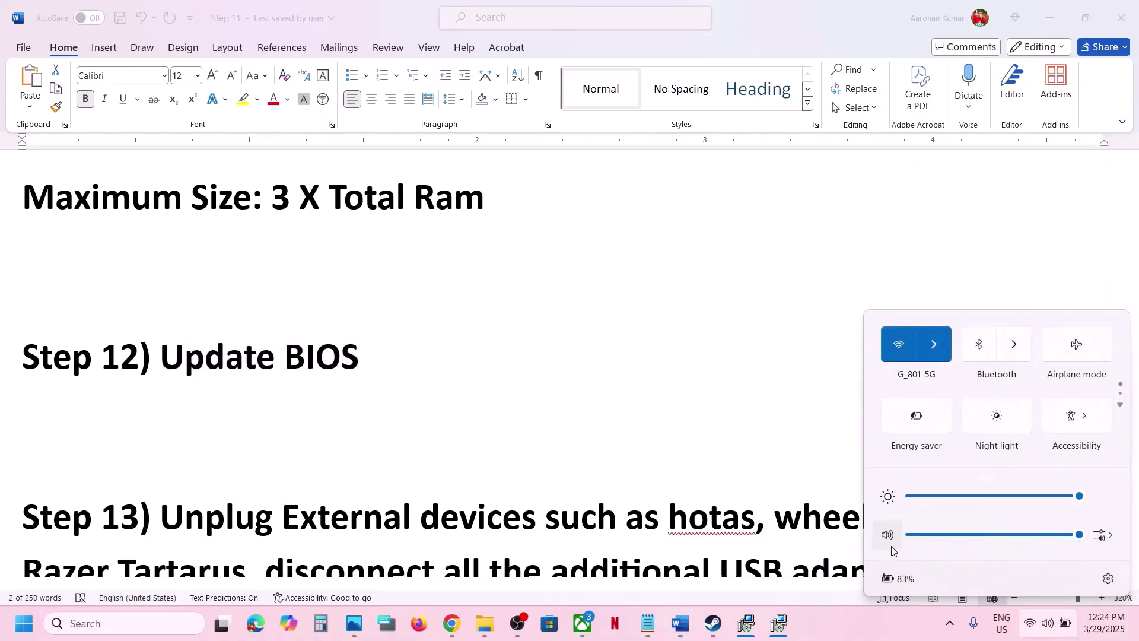
mouse_move(895, 586)
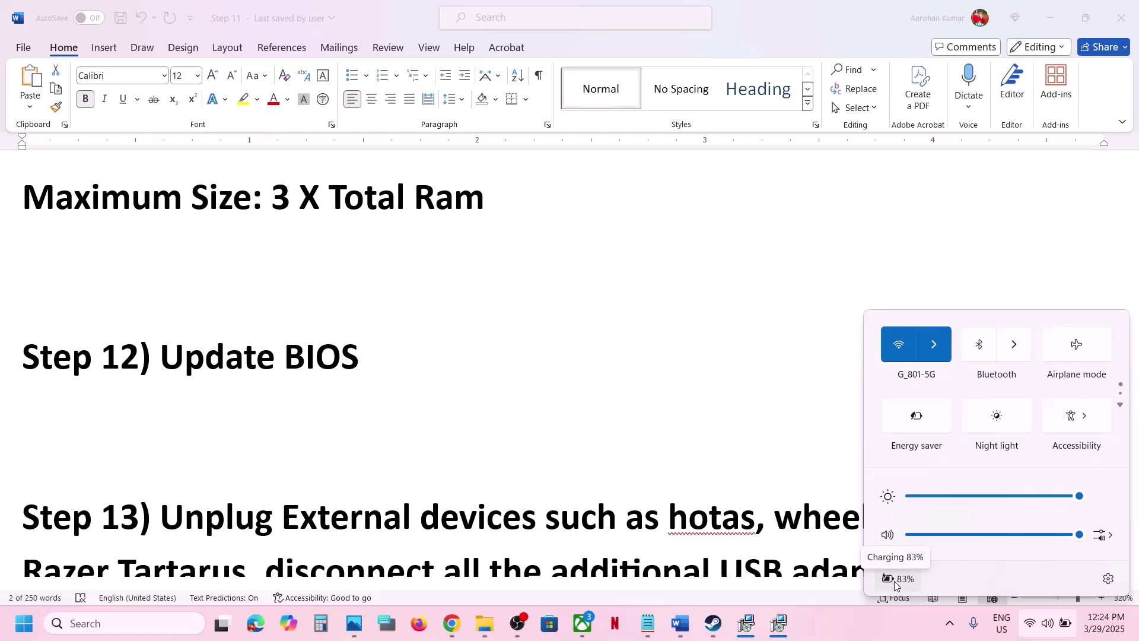
click(389, 362)
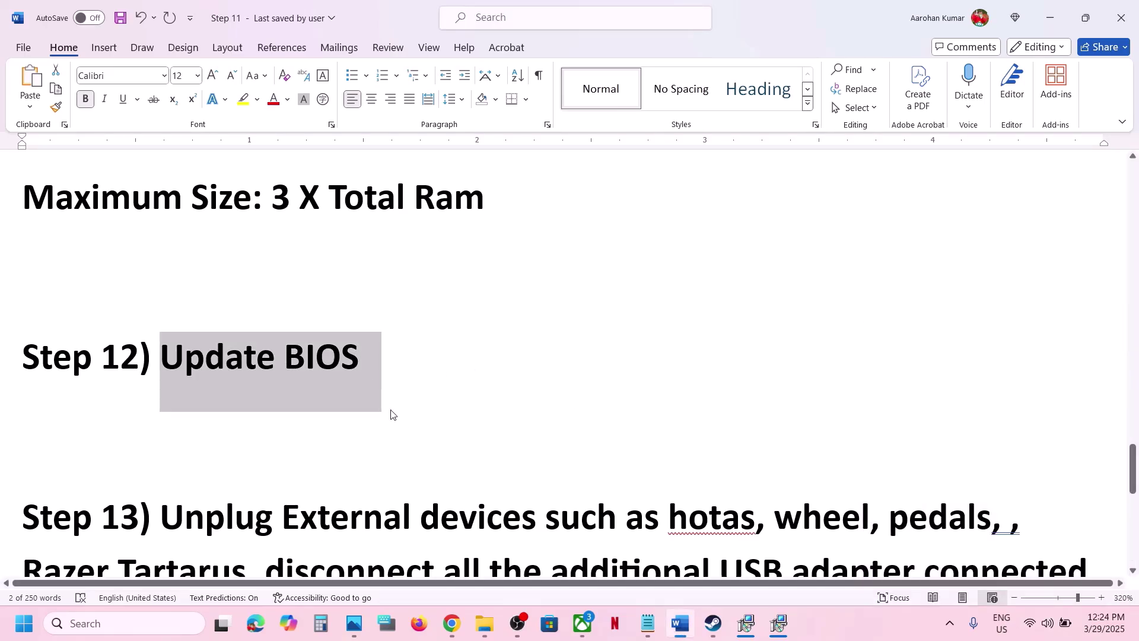
Step: Read through Step 13, highlighting the instructions on external devices, controllers, multiple monitors, and lighting software or third-party services
scroll(402, 426, down, 5)
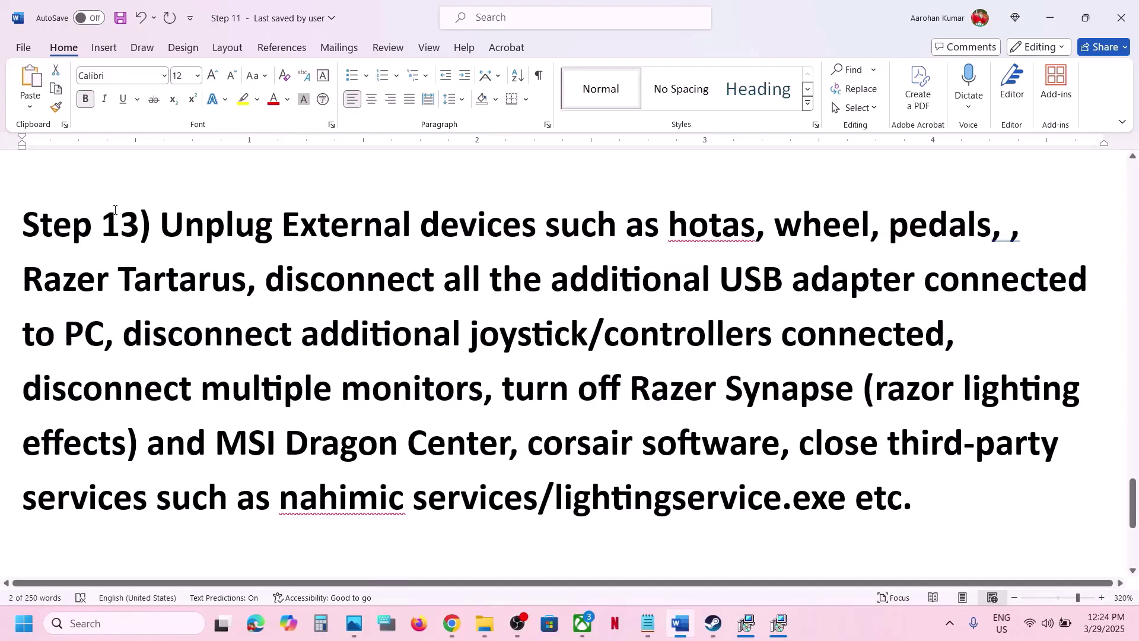
drag(247, 236, 921, 279)
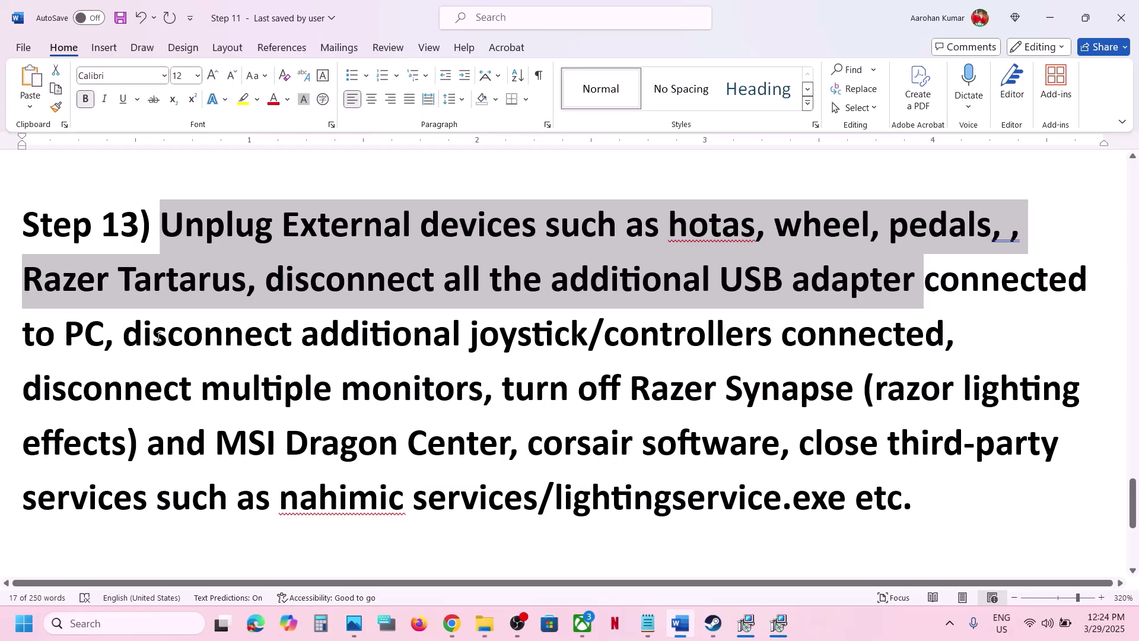
drag(158, 338, 861, 350)
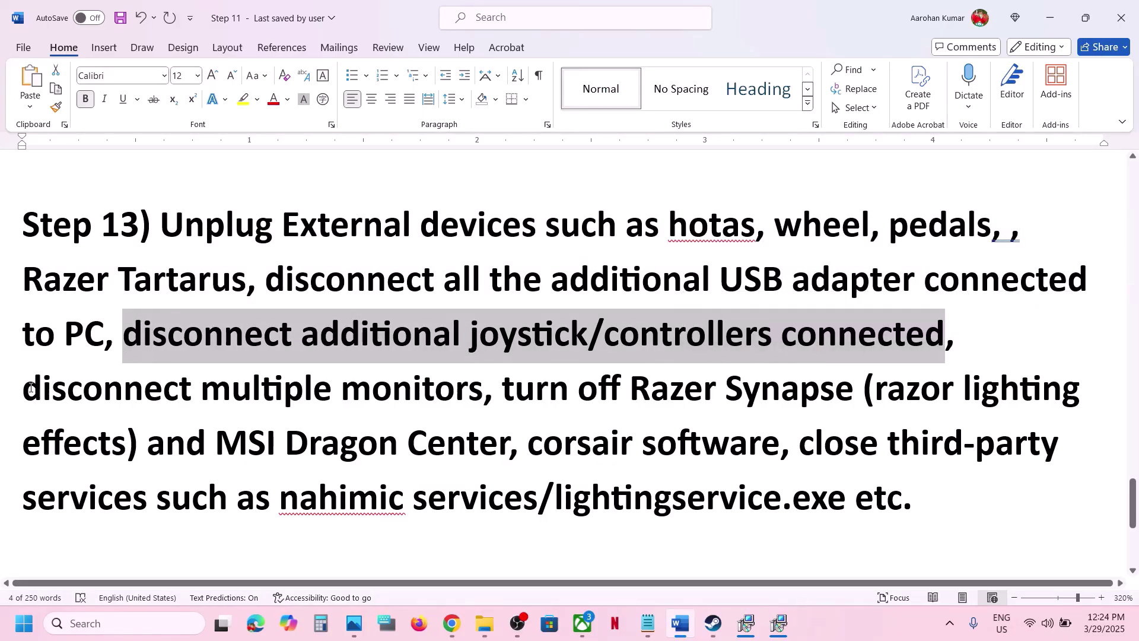
drag(29, 395, 483, 393)
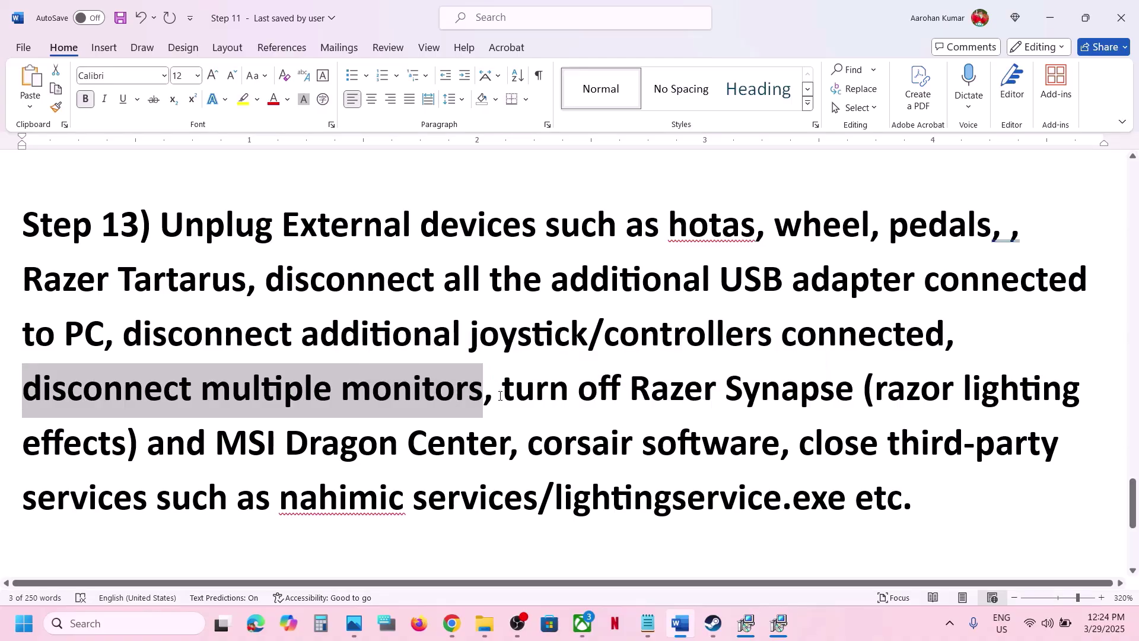
drag(503, 393, 916, 522)
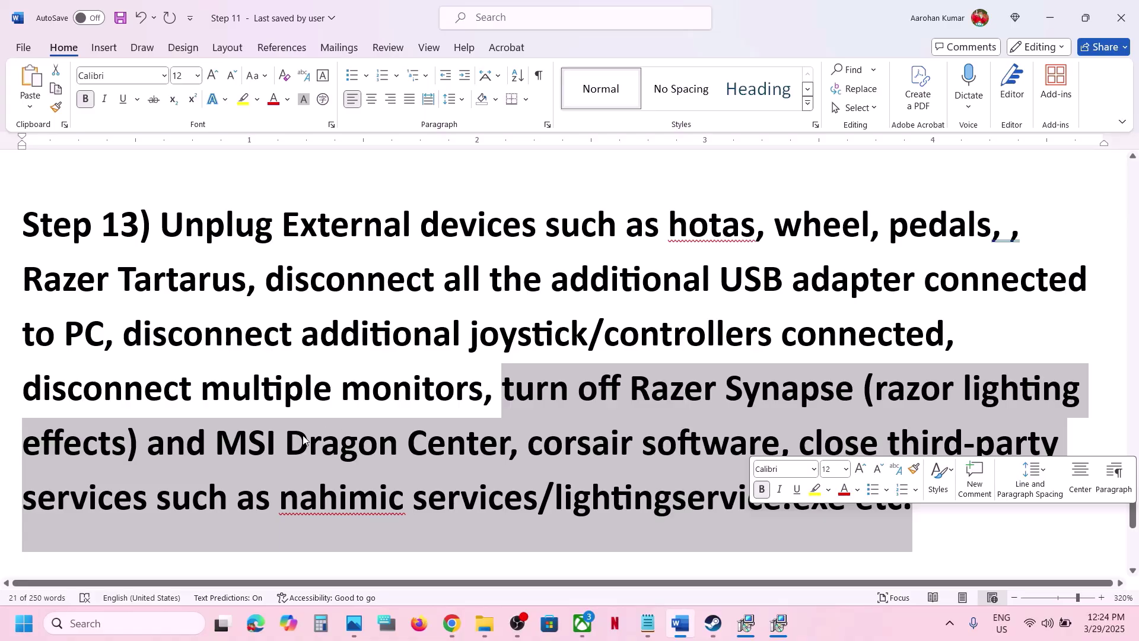
Step: Go to Step 14 and highlight the instructions for uninstalling the game, deleting its folder and reinstalling it
scroll(303, 434, down, 3)
scroll(304, 434, down, 1)
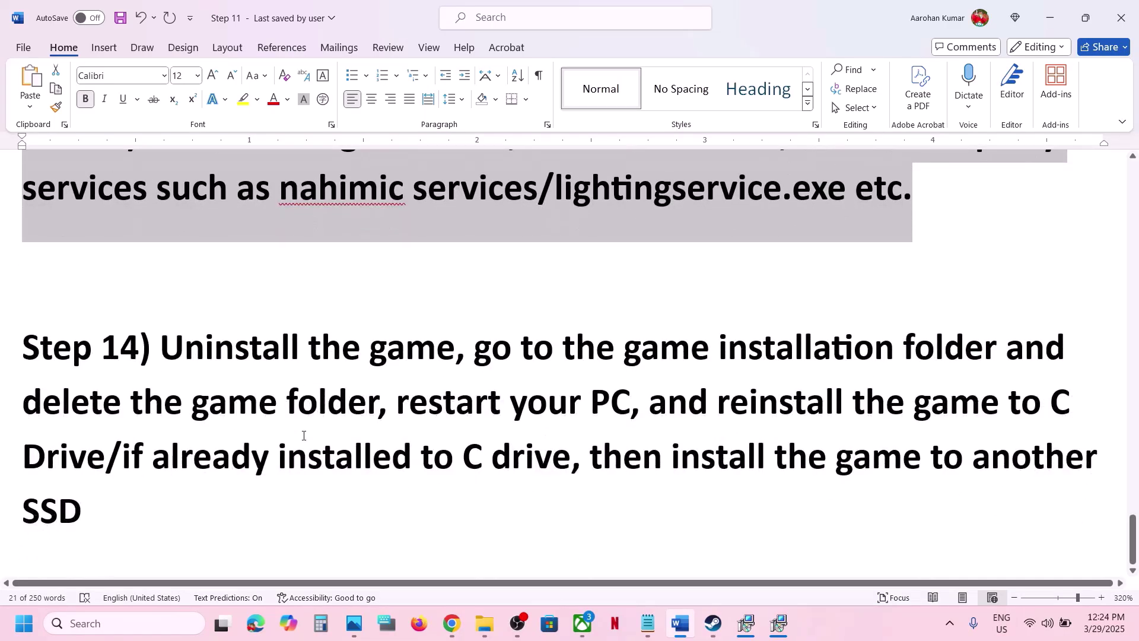
drag(172, 354, 580, 474)
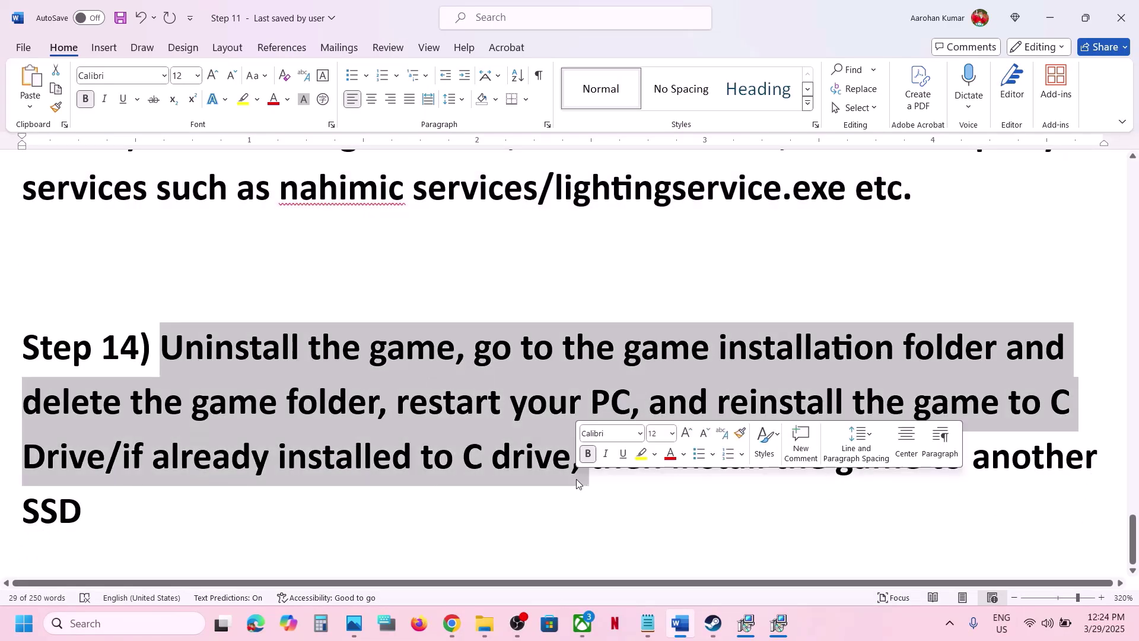
Step: Switch to Steam and locate AI Limit's Uninstall option in the library, and leave it without uninstalling the game
click(714, 623)
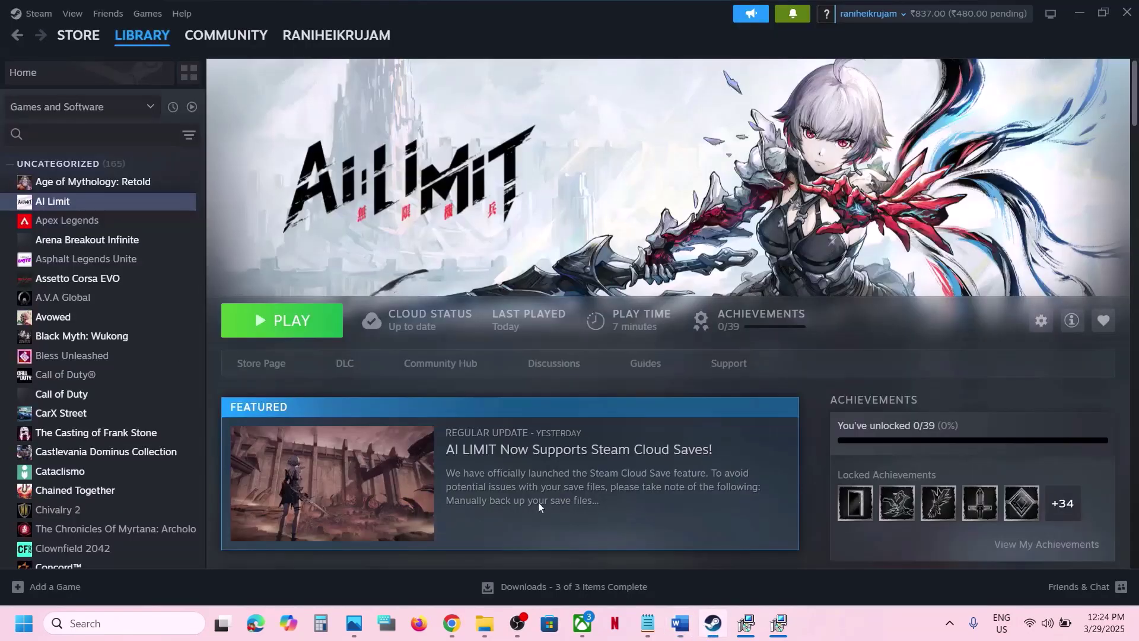
right_click(98, 208)
mouse_move(158, 297)
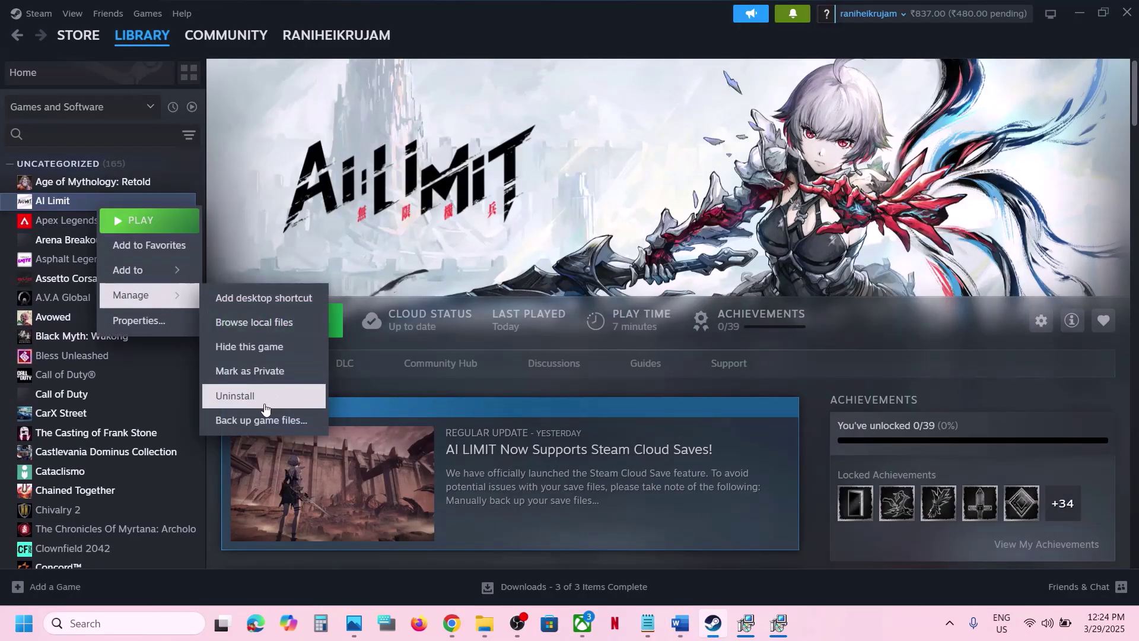
click(529, 147)
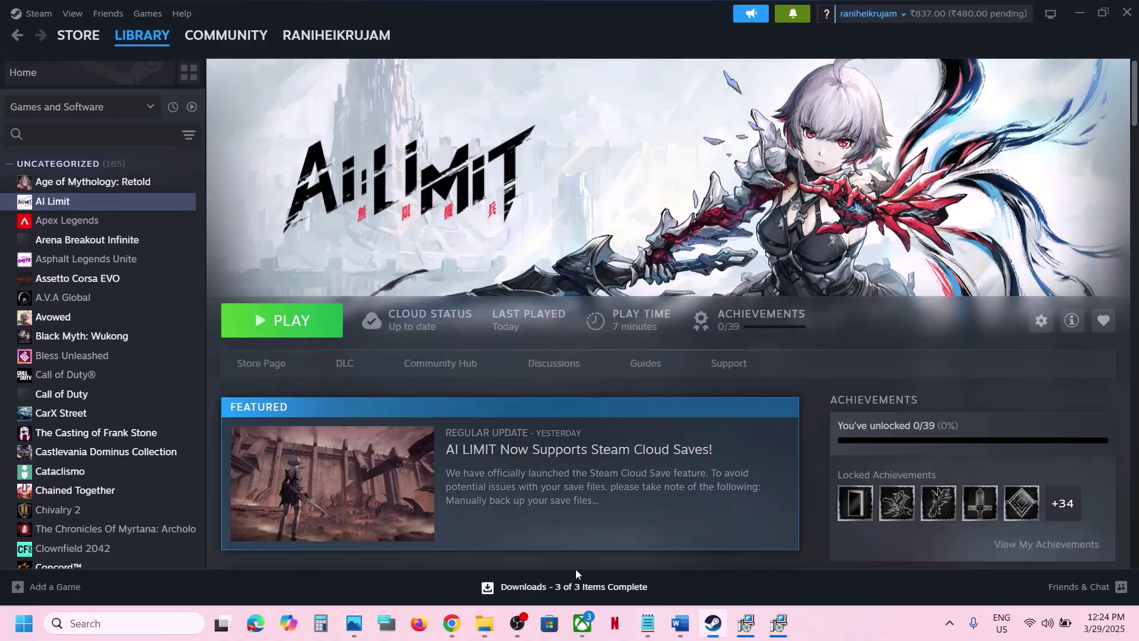
Step: Return to Step 14 in Word, highlight the instructions on reinstalling to C Drive or another SSD, and switch back to Steam
key(alt+Tab)
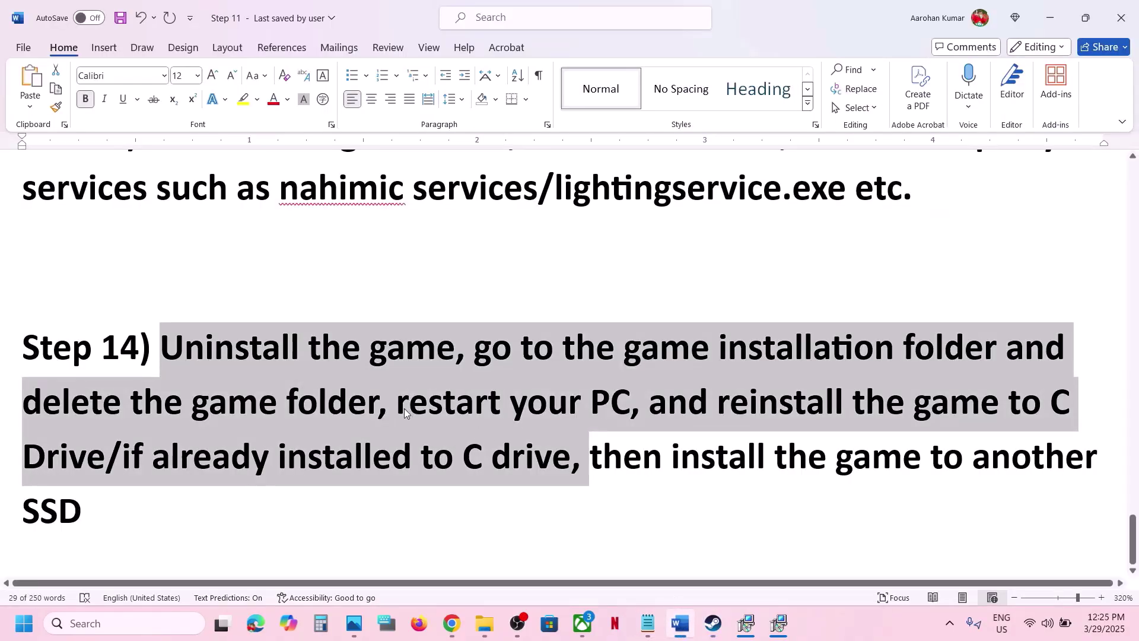
click(409, 401)
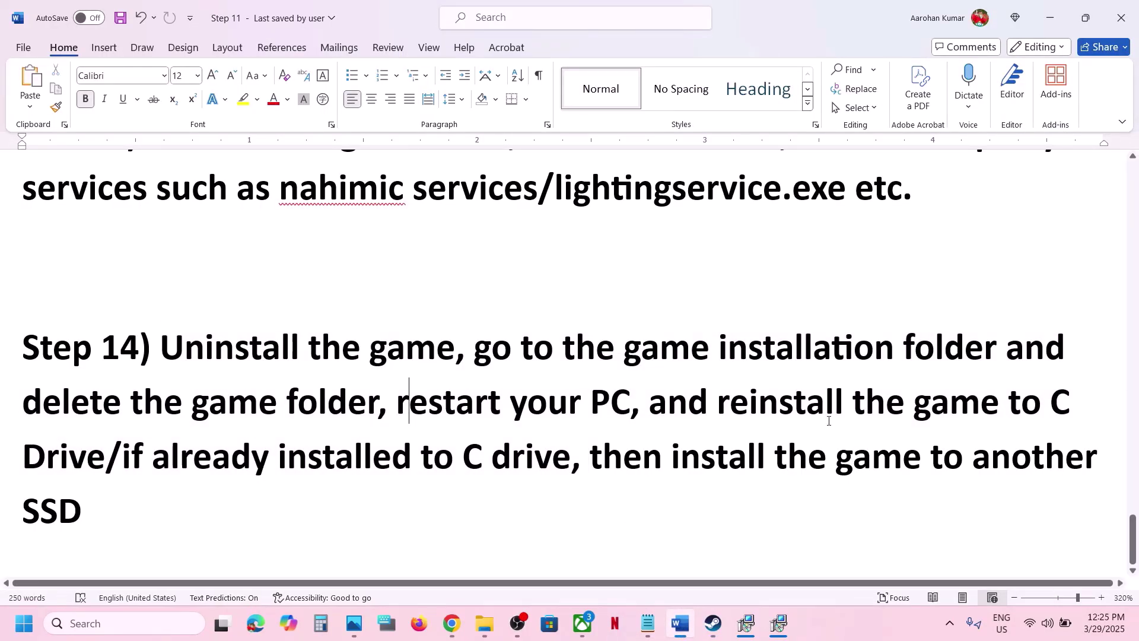
drag(1048, 406, 102, 448)
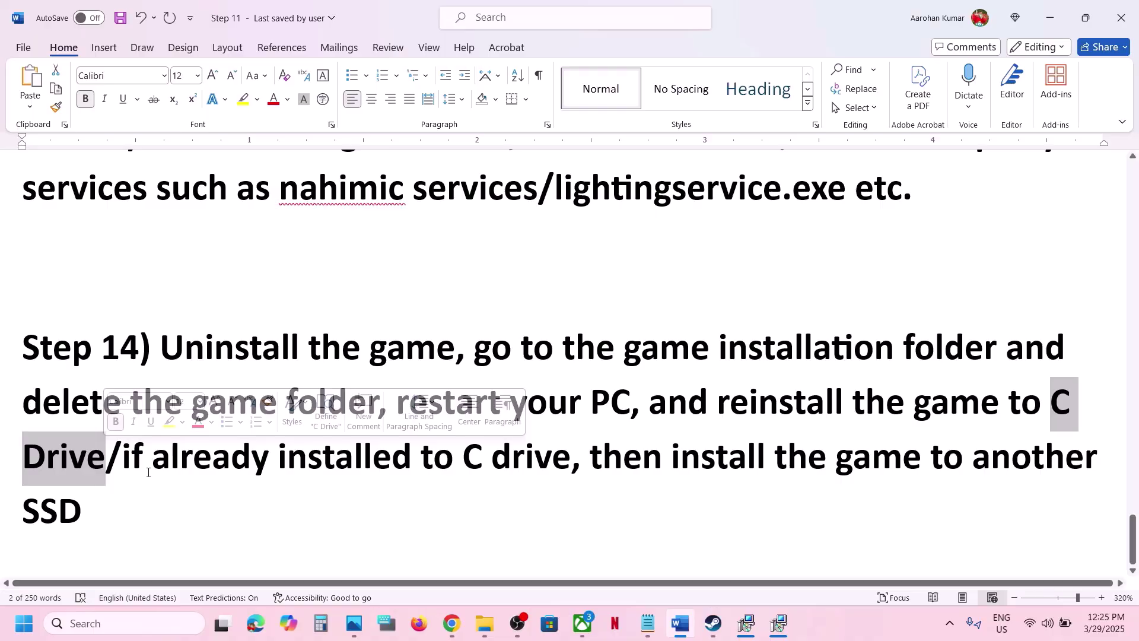
drag(138, 468, 859, 525)
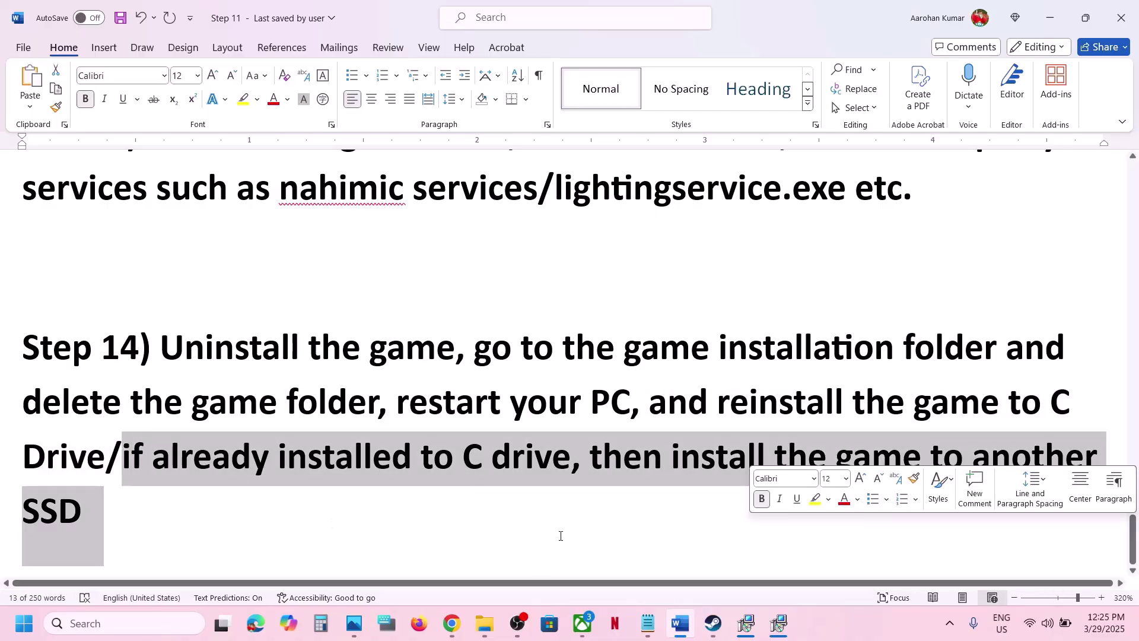
click(715, 621)
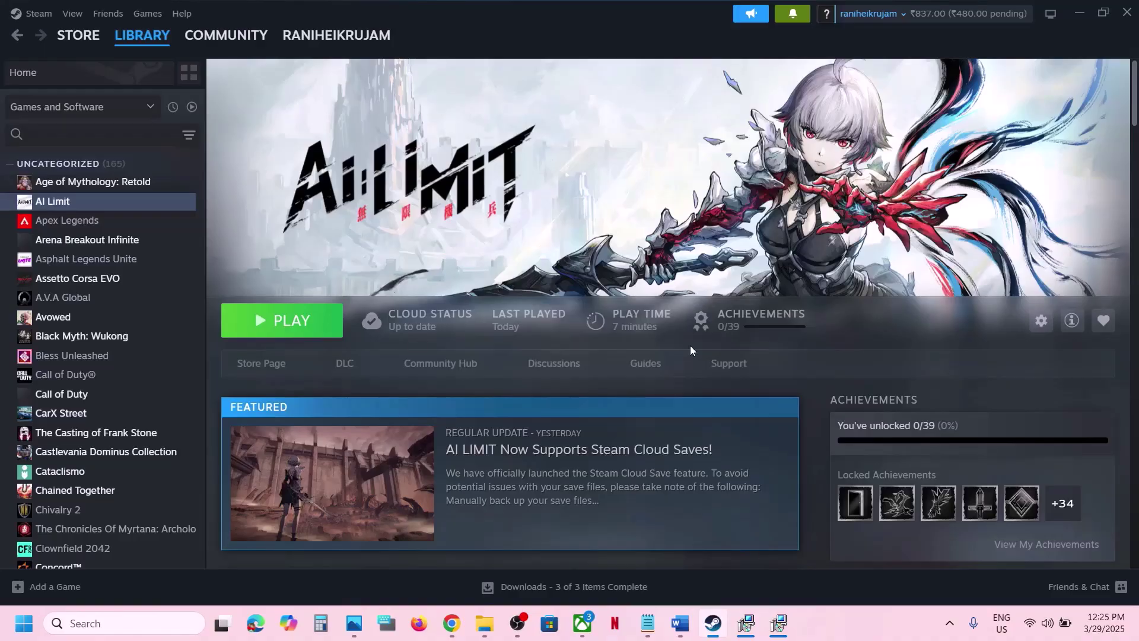